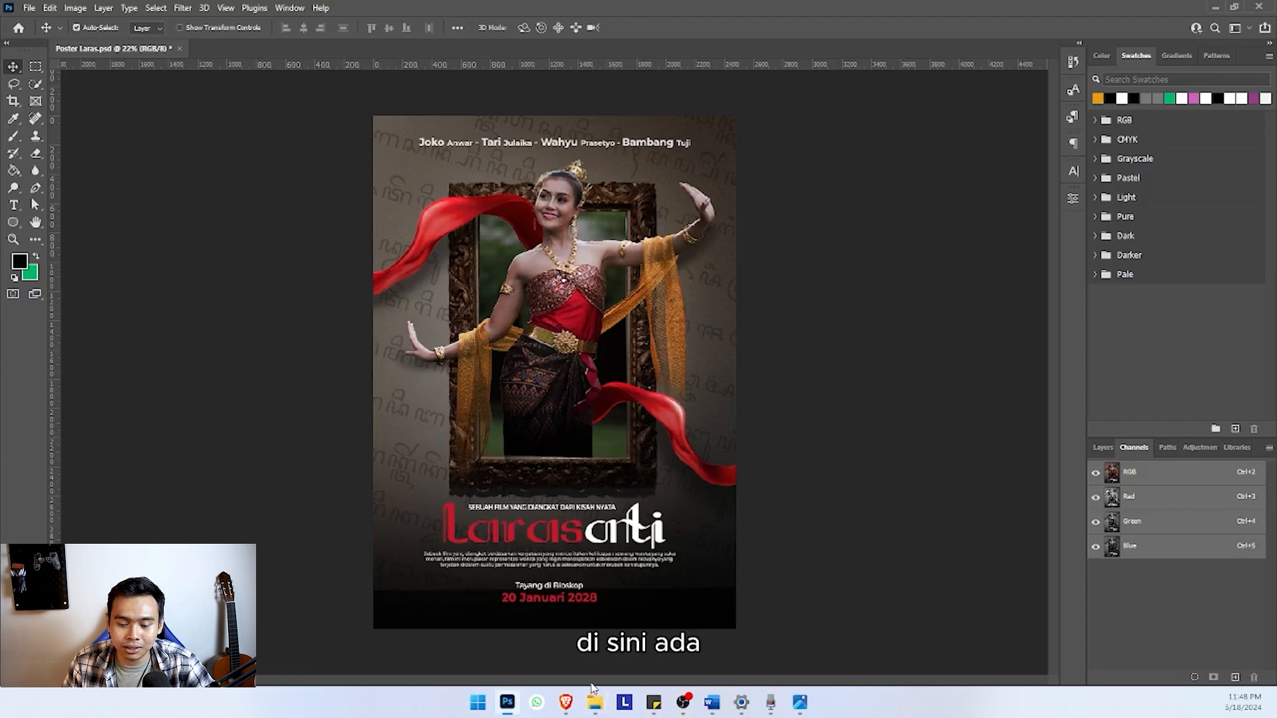
# Look through the three reference film posters in the Bahan Poster Laras folder
pyautogui.click(594, 705)
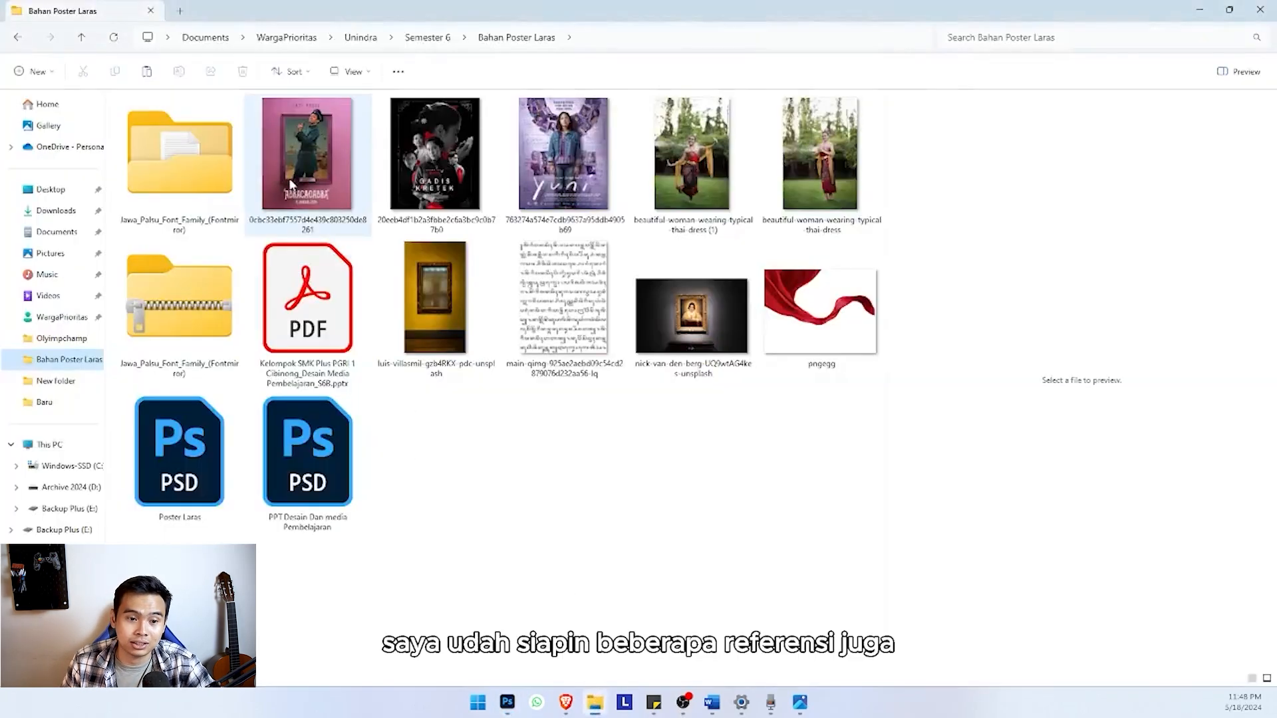
pyautogui.doubleClick(303, 141)
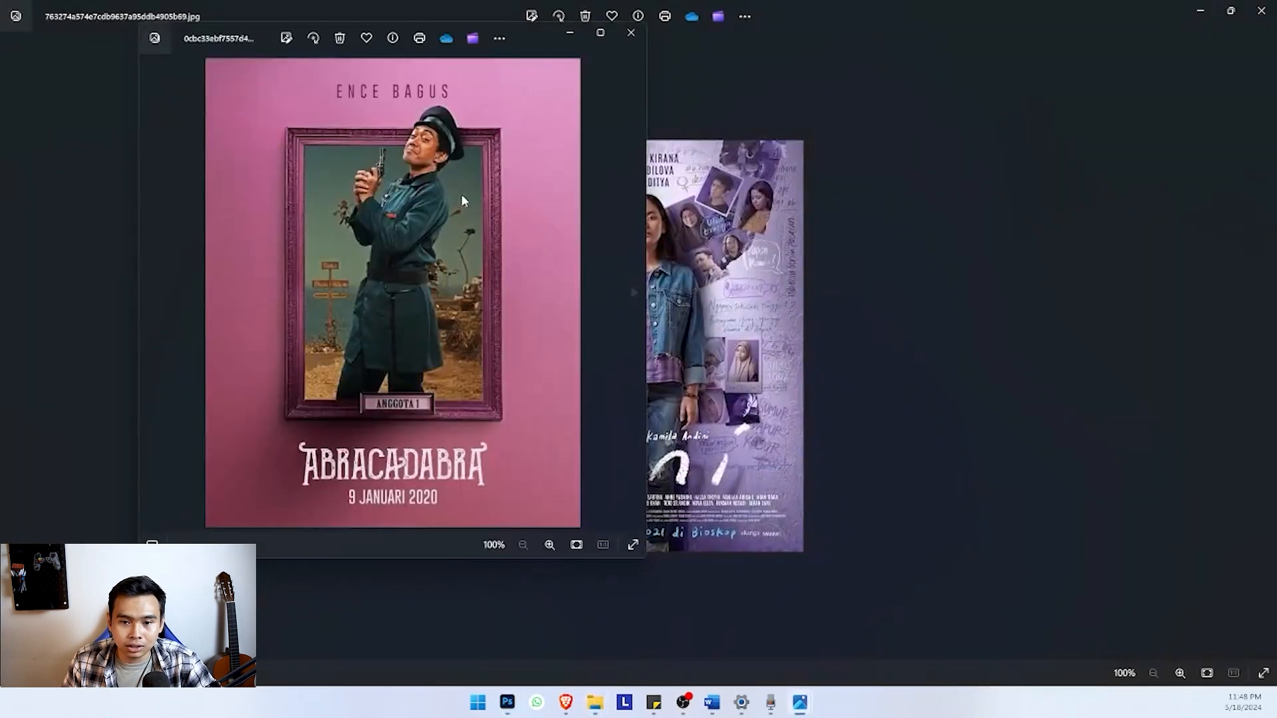
pyautogui.click(601, 32)
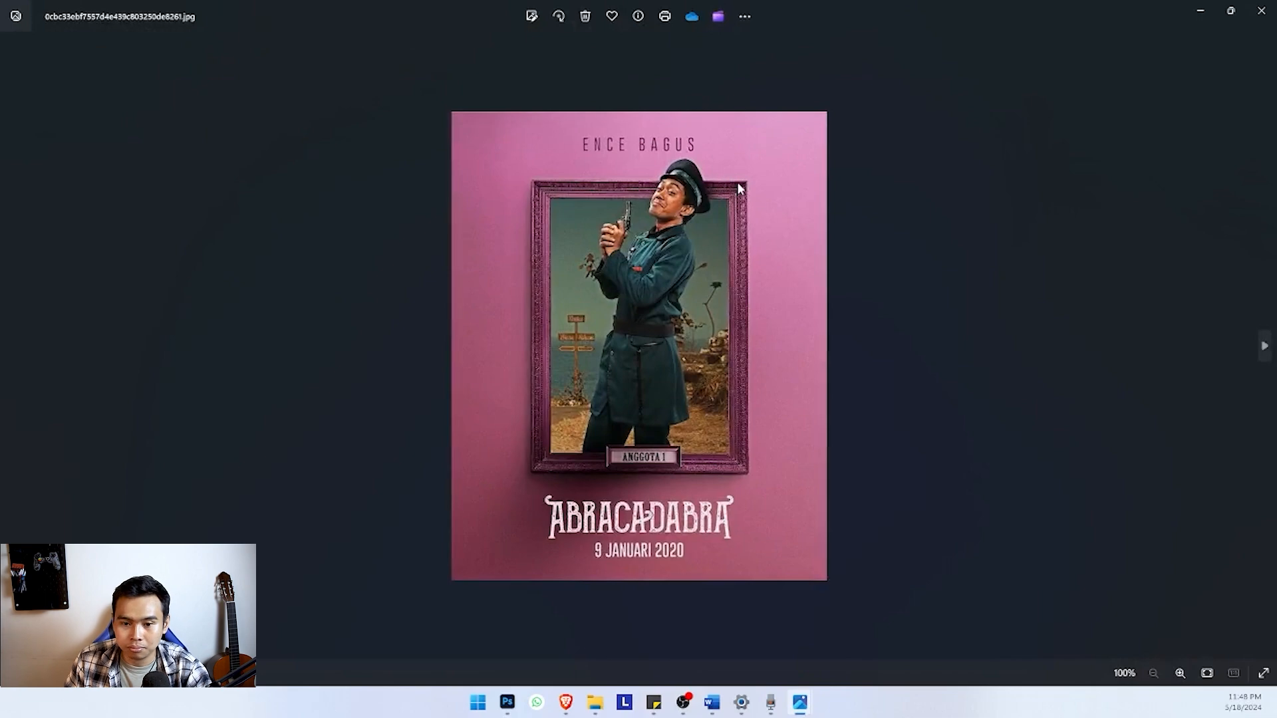
pyautogui.press('Right')
pyautogui.press('Left')
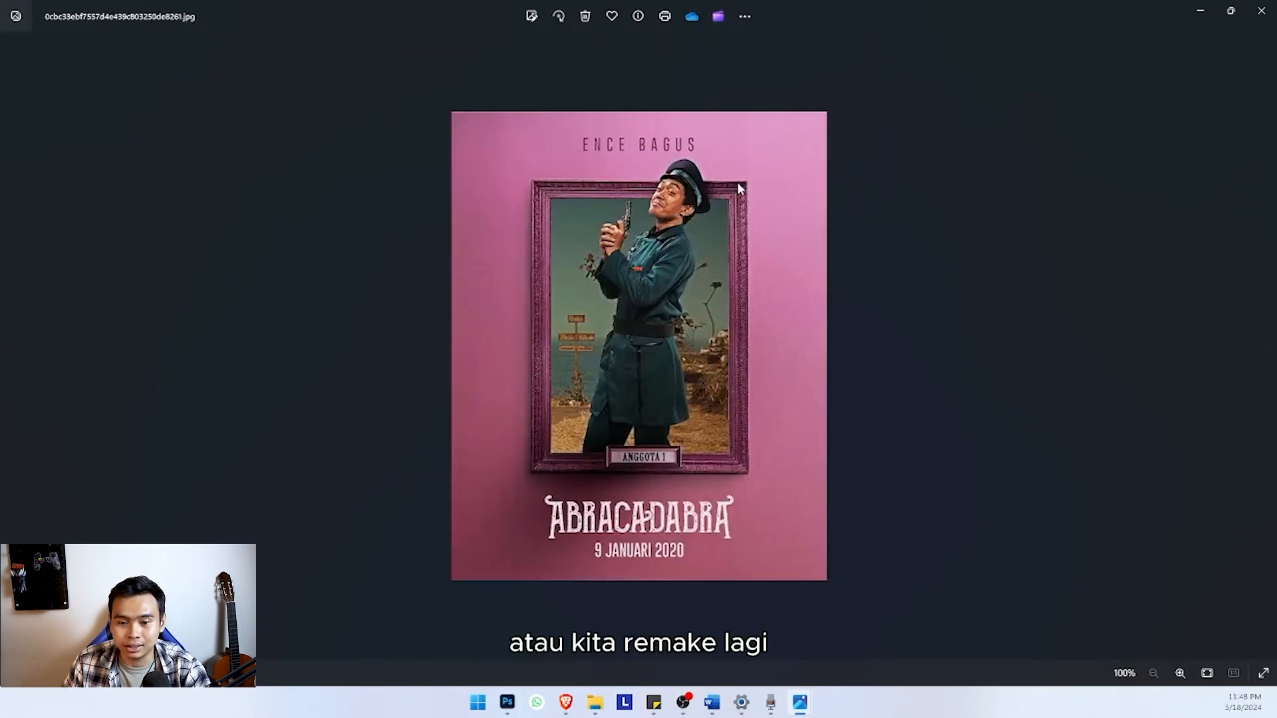
pyautogui.press('Right')
pyautogui.press('Left')
pyautogui.press('Right')
pyautogui.press('Right')
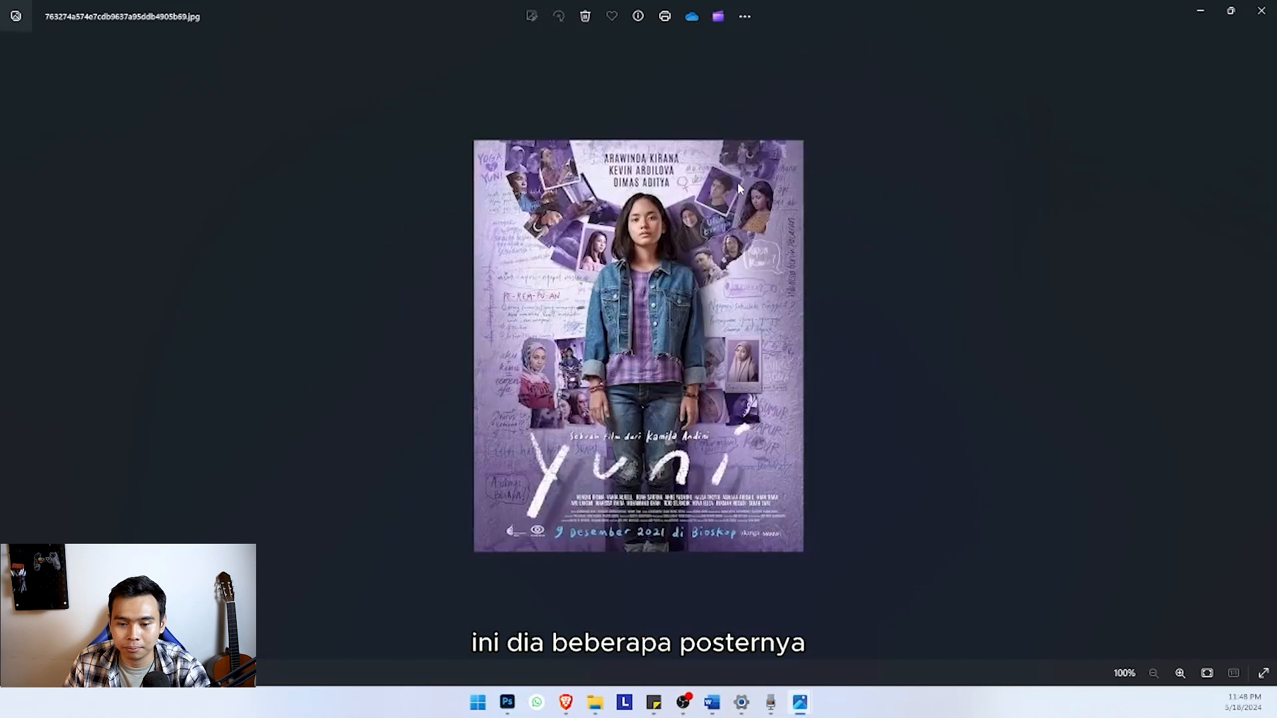
pyautogui.press('Left')
pyautogui.press('Left')
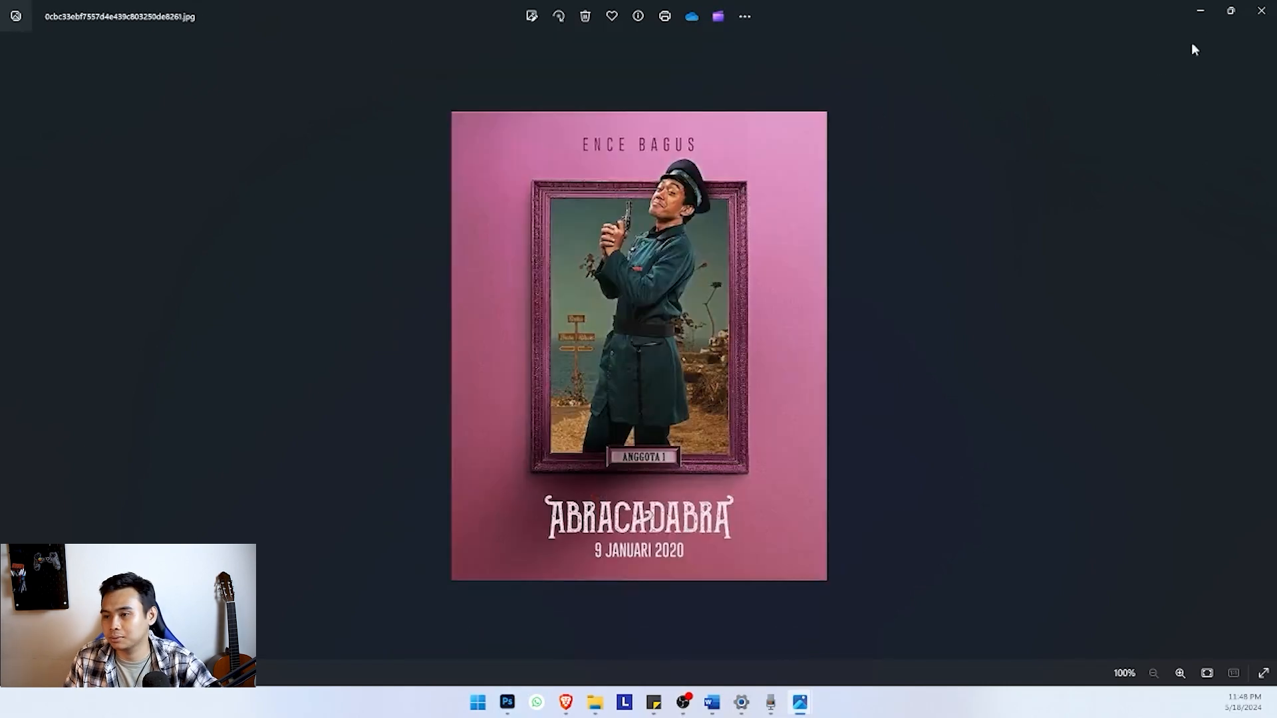
pyautogui.click(1261, 10)
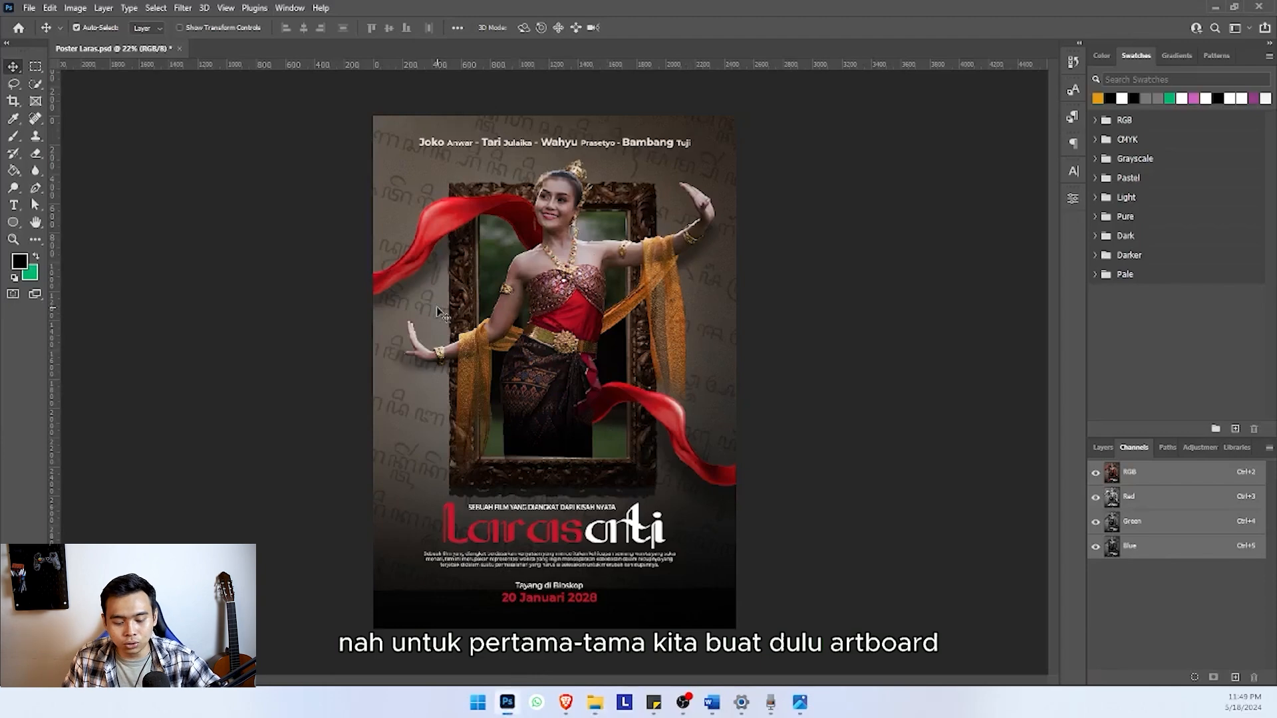
# Create a portrait artboard document named Poster, 210 x 297 mm, 300 pixels/inch, RGB colour, with a white background
pyautogui.hotkey('ctrl', 'n')
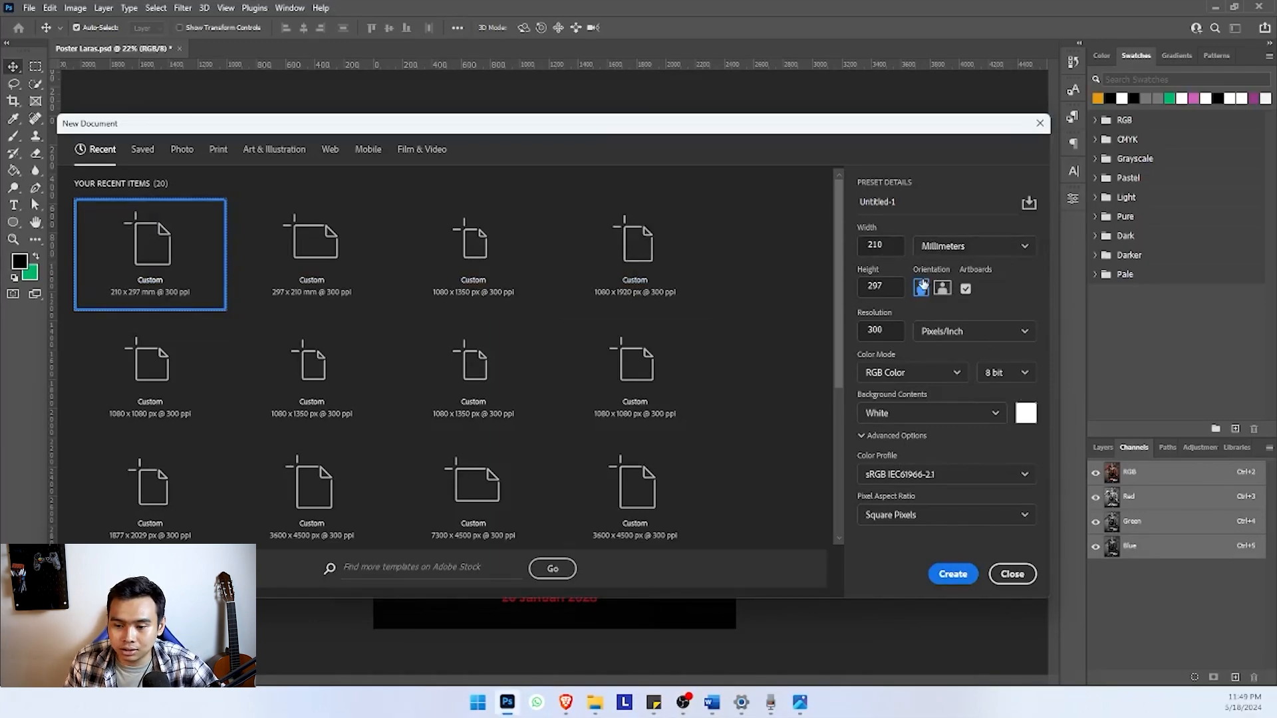
pyautogui.click(910, 197)
pyautogui.hotkey('ctrl', 'a')
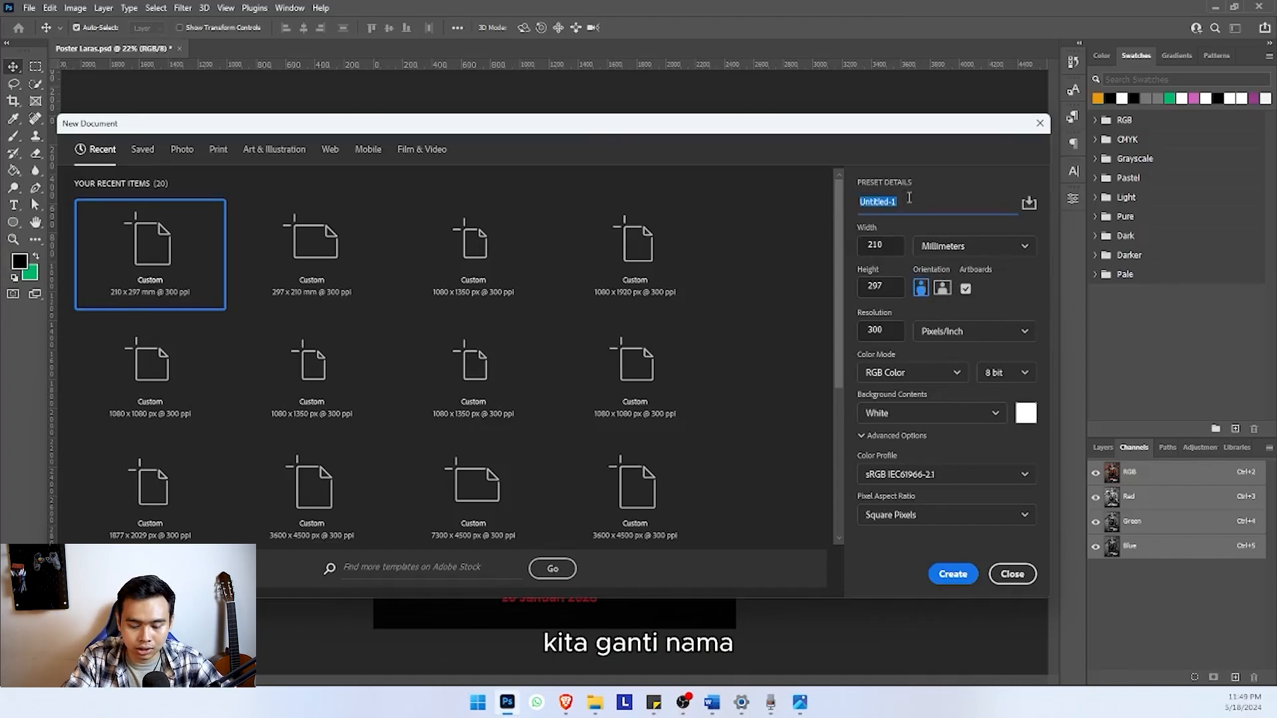
pyautogui.write('Poster')
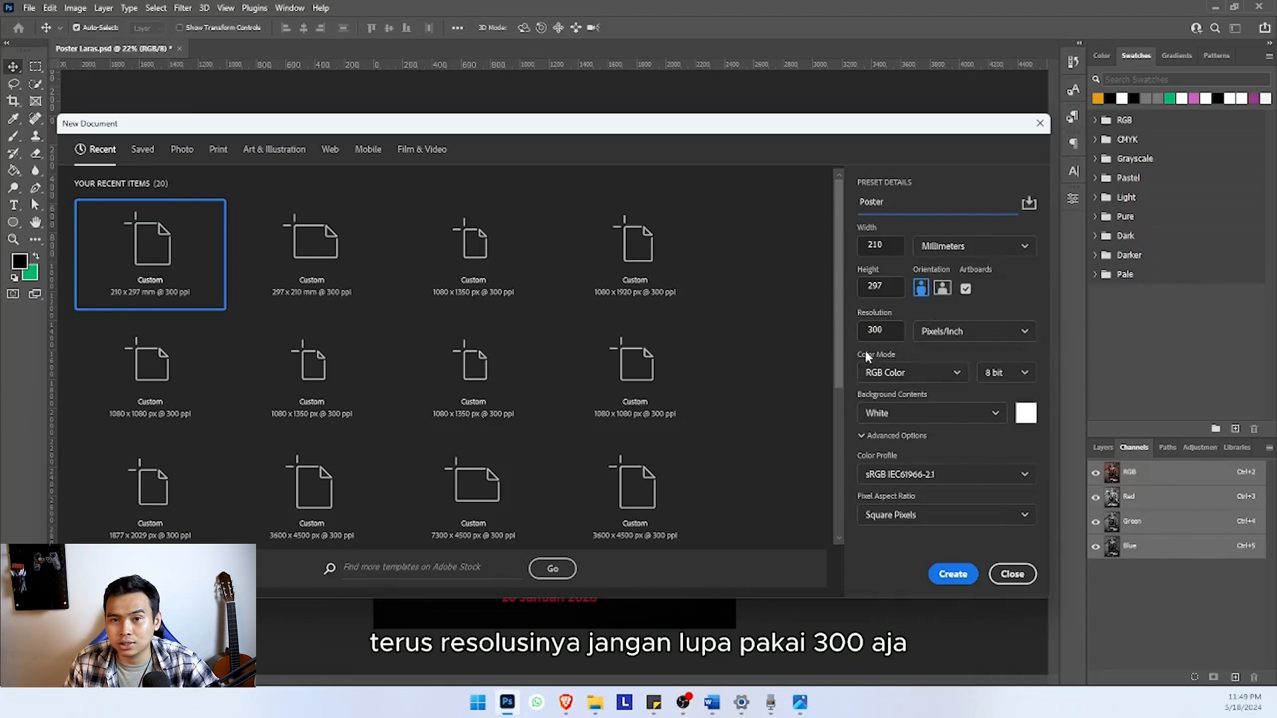
pyautogui.click(951, 572)
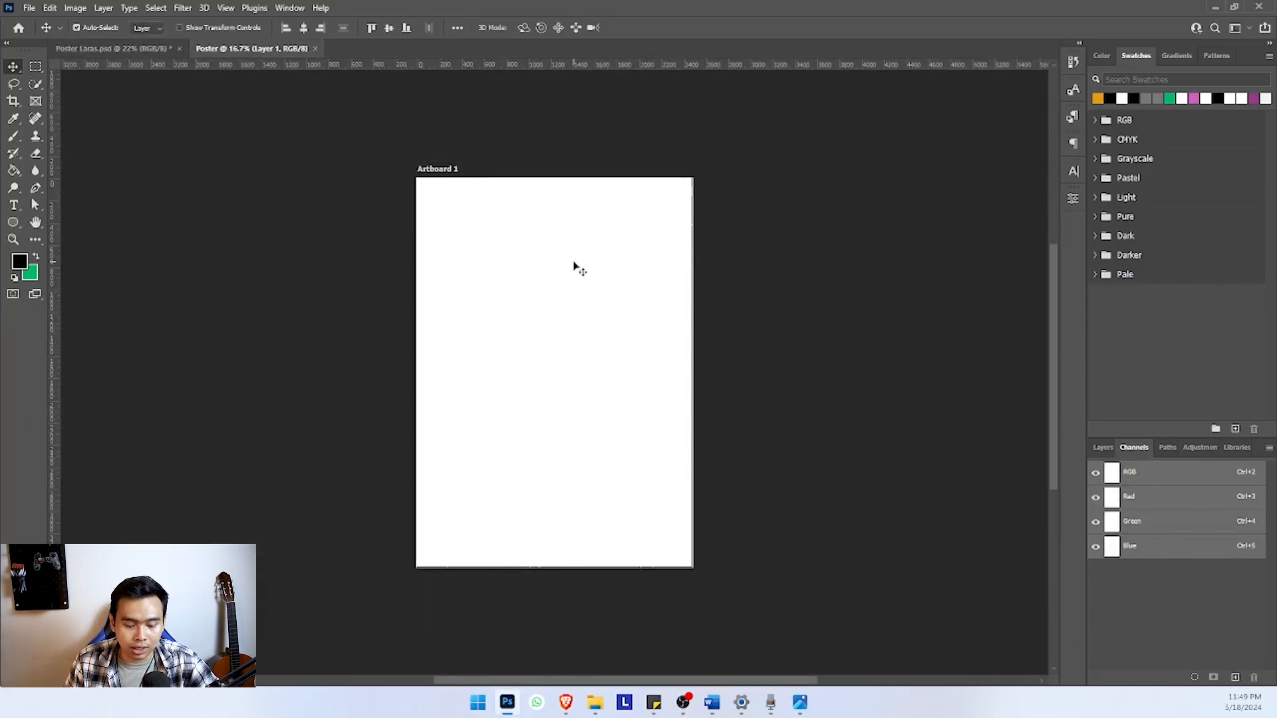
# Place the yellow-wall photo with the ornate empty frame from the Bahan Poster Laras folder onto the artboard
pyautogui.hscroll(-1, 533, 291)
pyautogui.hscroll(1, 531, 296)
pyautogui.scroll(3, 522, 317)
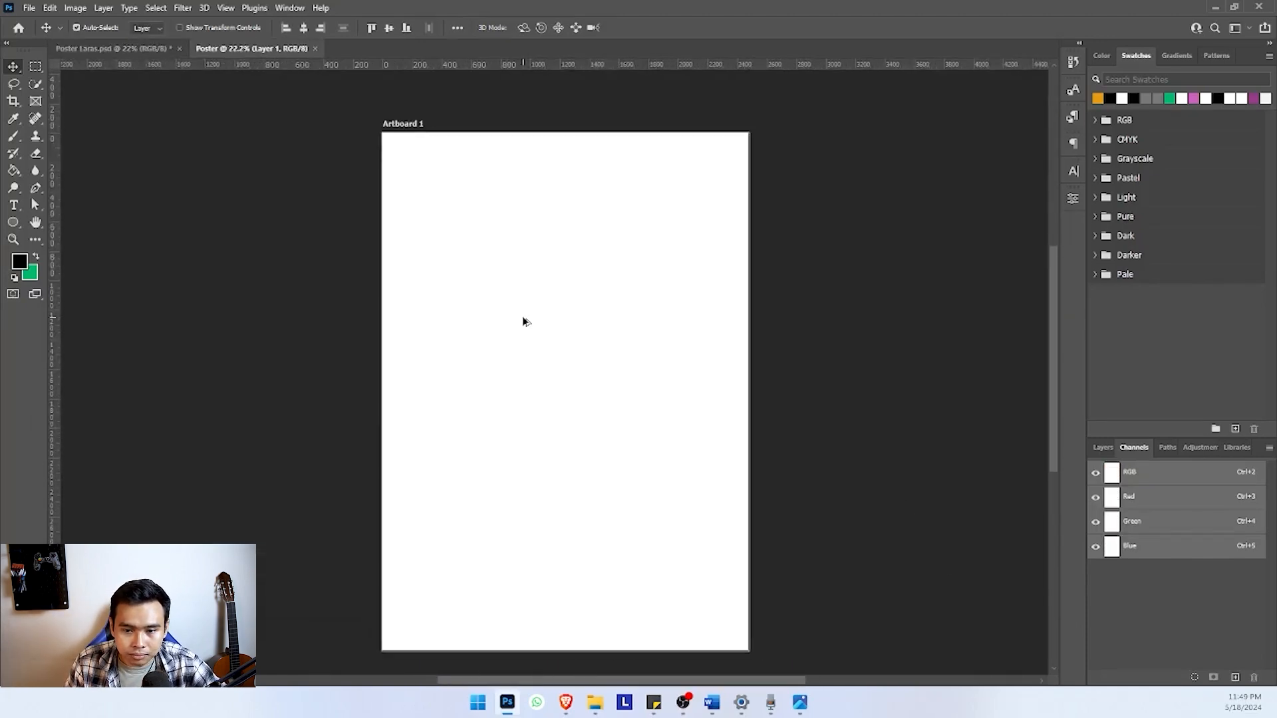
pyautogui.scroll(-1, 523, 318)
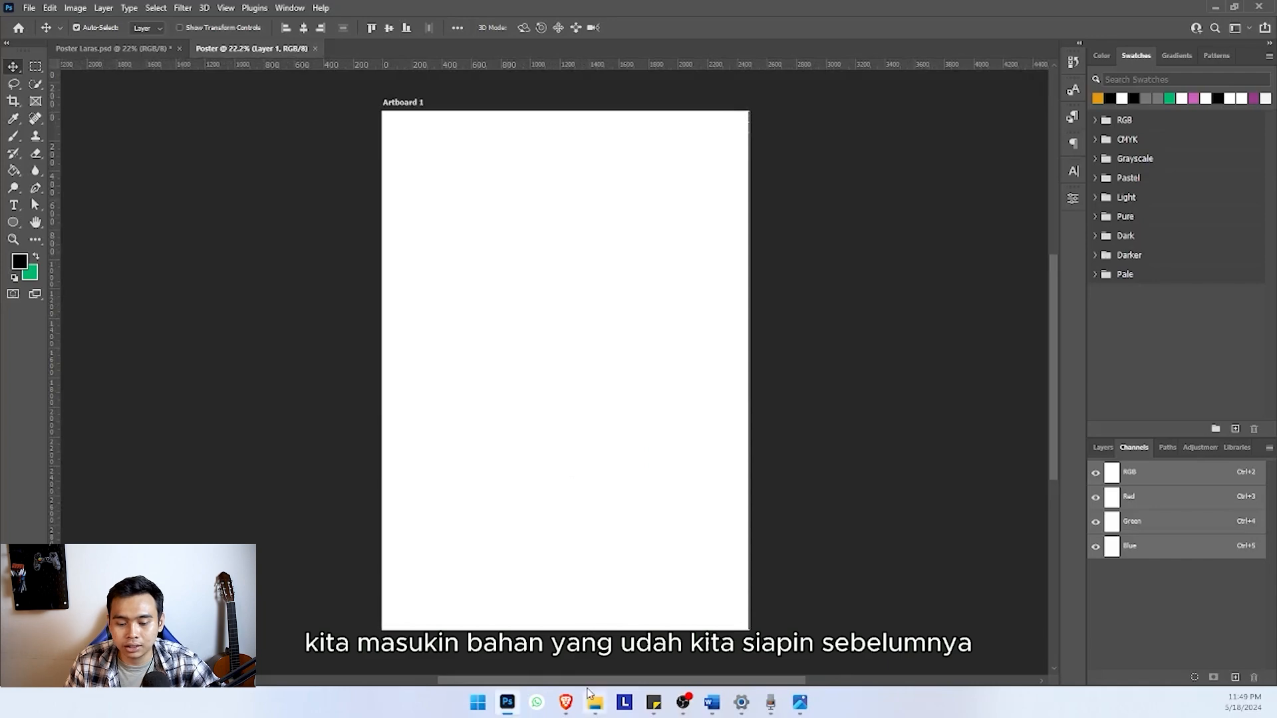
pyautogui.click(595, 702)
pyautogui.click(433, 306)
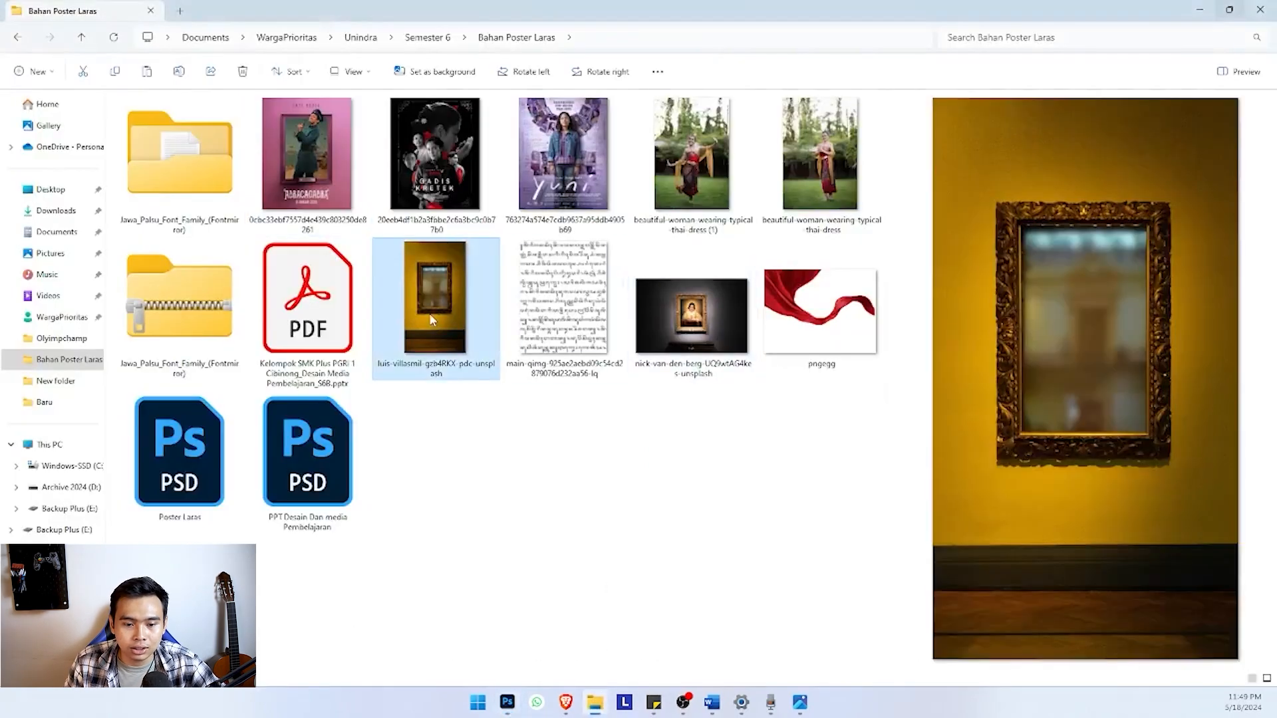
pyautogui.moveTo(437, 284); pyautogui.dragTo(549, 316)
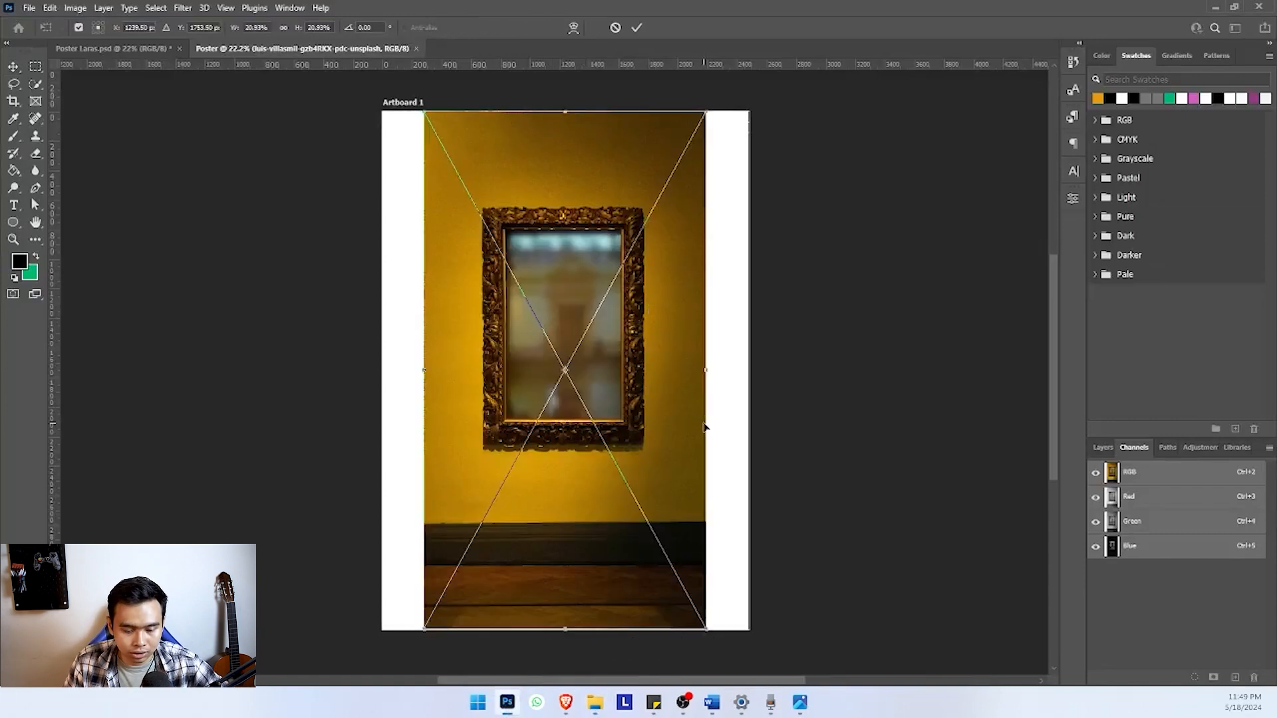
# Scale the placed frame photo proportionally from its centre to 27.18% to fill the artboard's width, and move it slightly down
pyautogui.moveTo(706, 369); pyautogui.dragTo(749, 370)
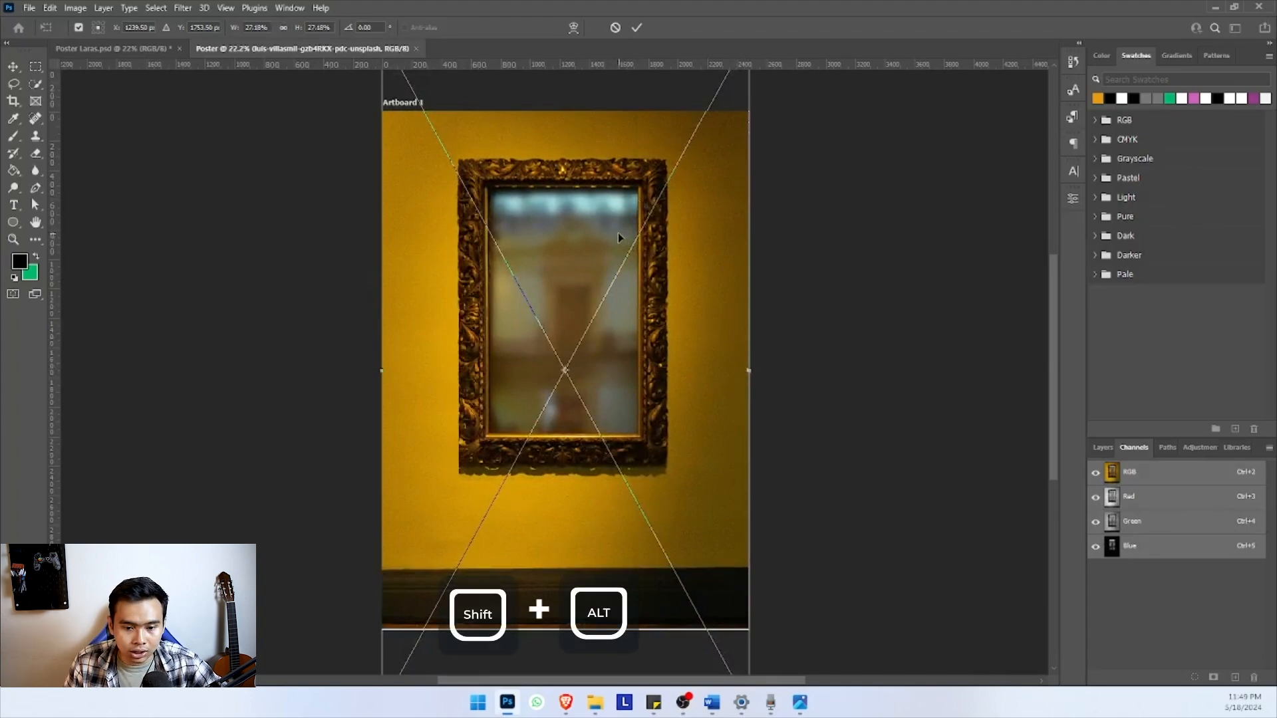
pyautogui.moveTo(618, 234); pyautogui.dragTo(616, 268)
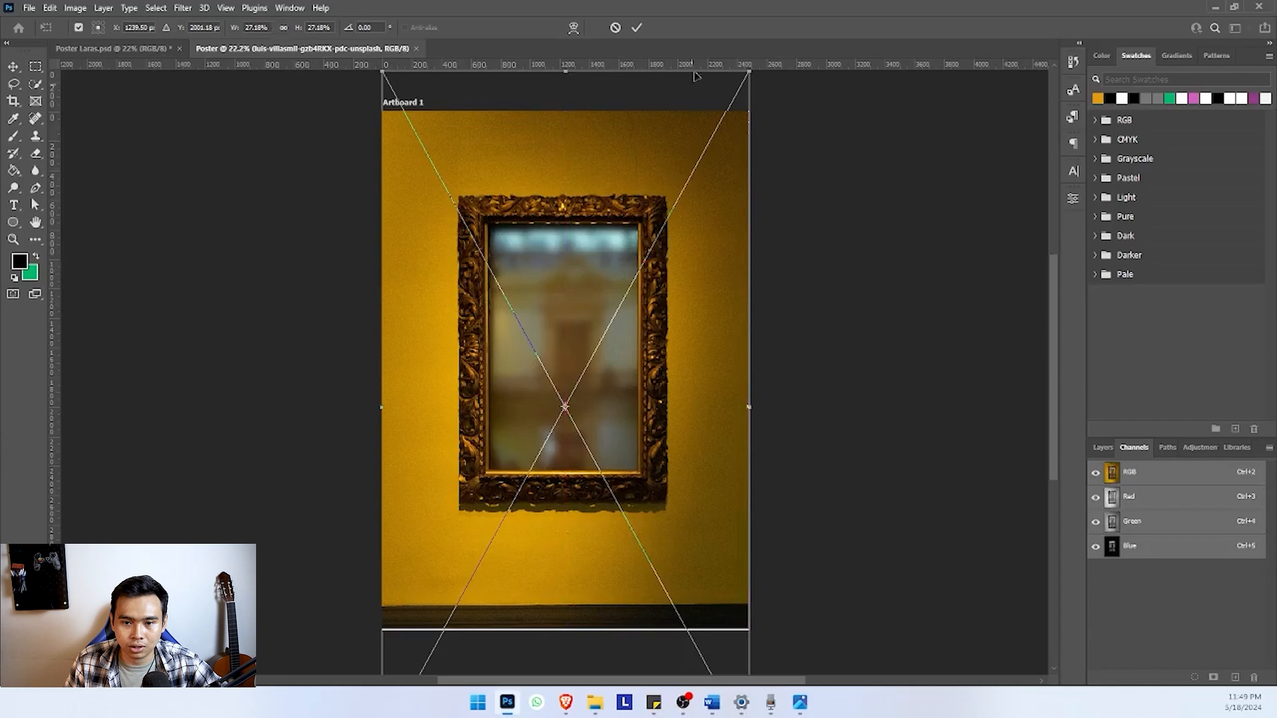
pyautogui.click(637, 27)
# Compare the frame's position with the finished Poster Laras.psd and nudge the frame photo very slightly down
pyautogui.scroll(-1, 684, 206)
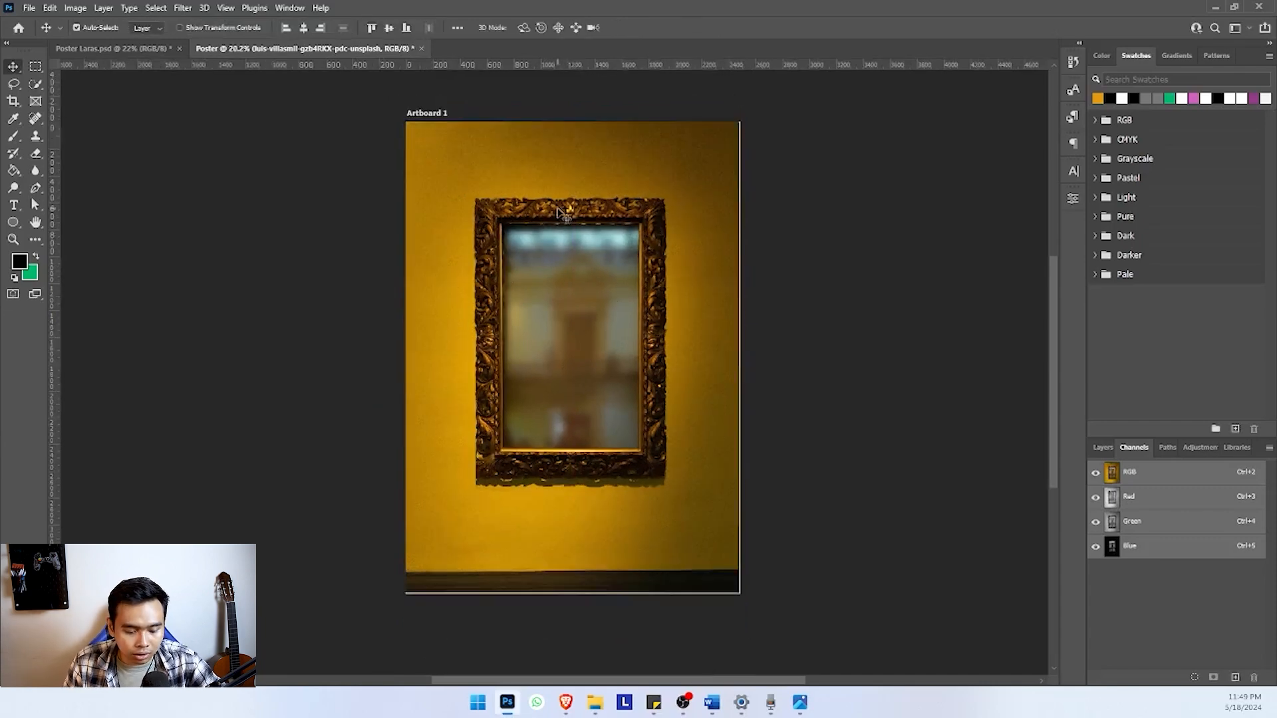
pyautogui.click(83, 48)
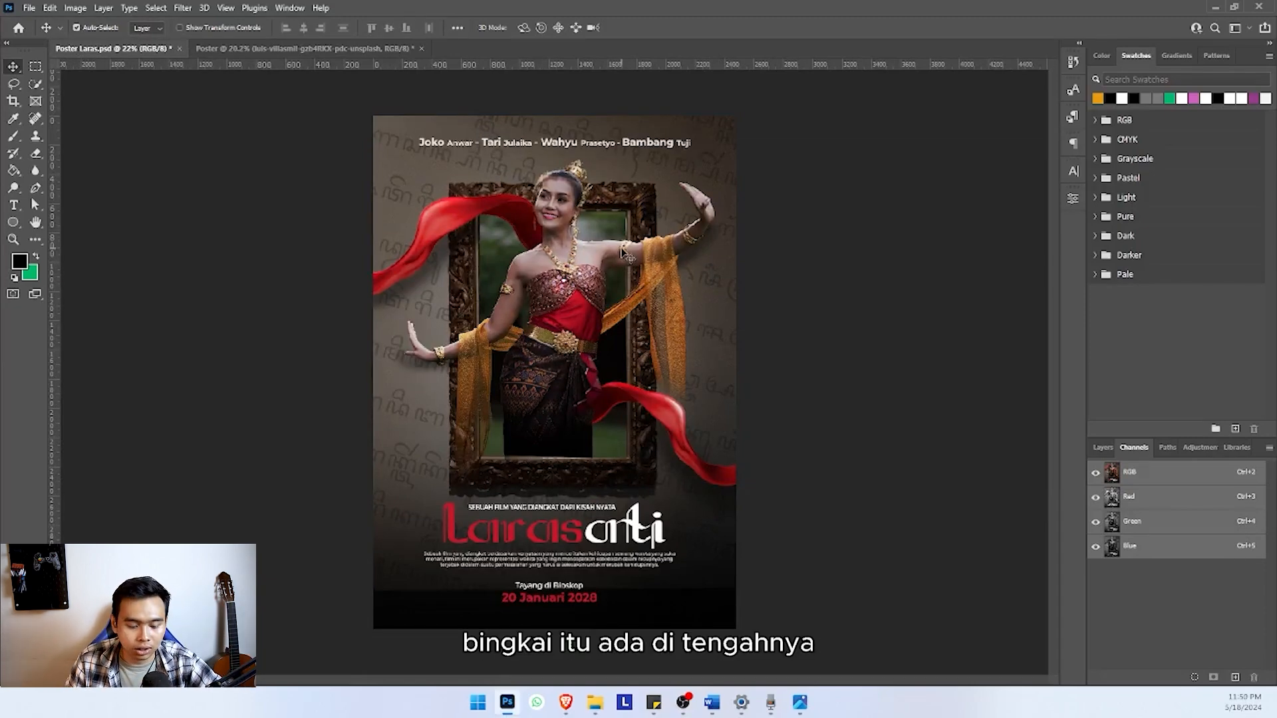
pyautogui.click(309, 50)
pyautogui.moveTo(622, 288); pyautogui.dragTo(617, 289)
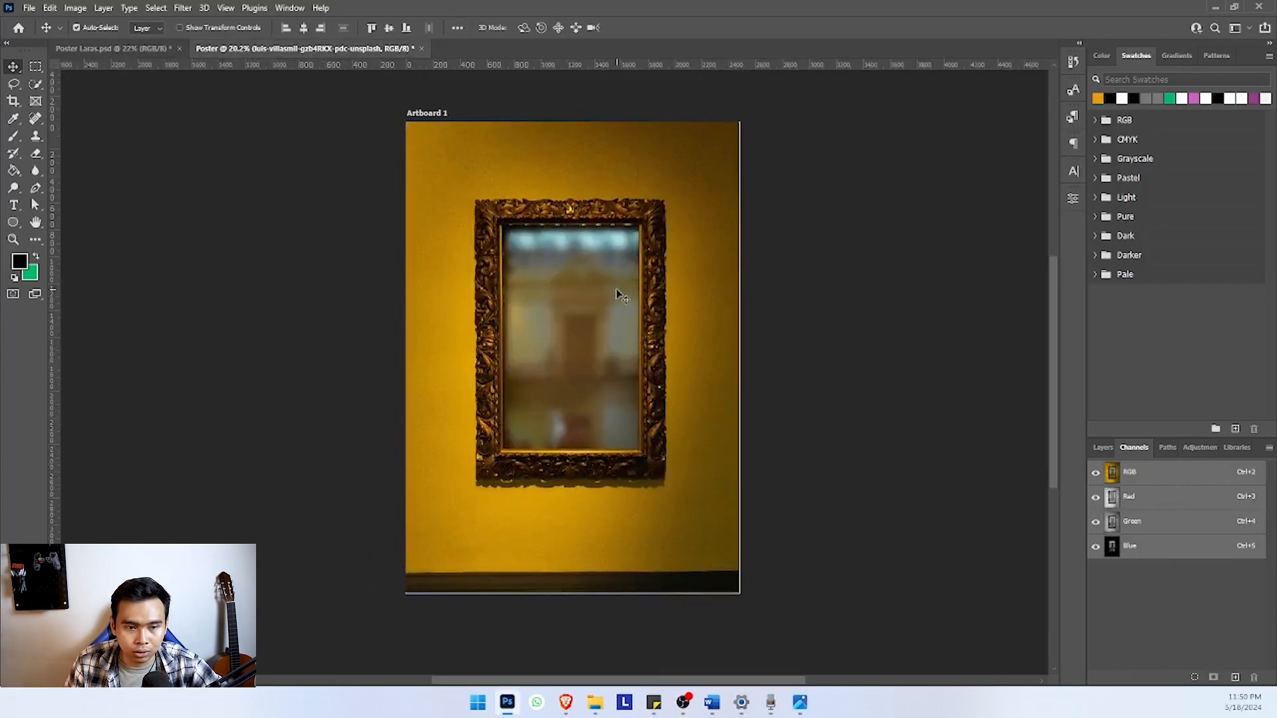
pyautogui.click(123, 51)
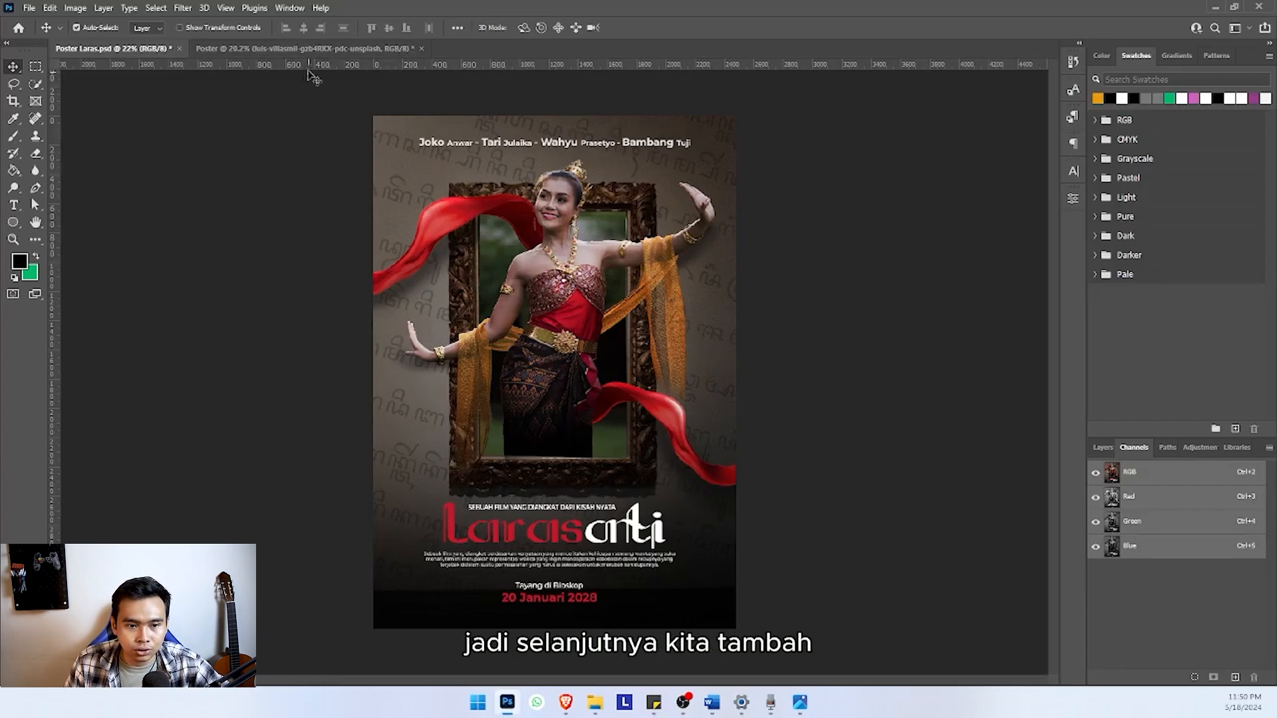
pyautogui.click(304, 50)
# Place the photo beautiful-woman-wearing-typical-thai-dress (1) onto the artboard above the frame photo and hide its layer
pyautogui.click(595, 704)
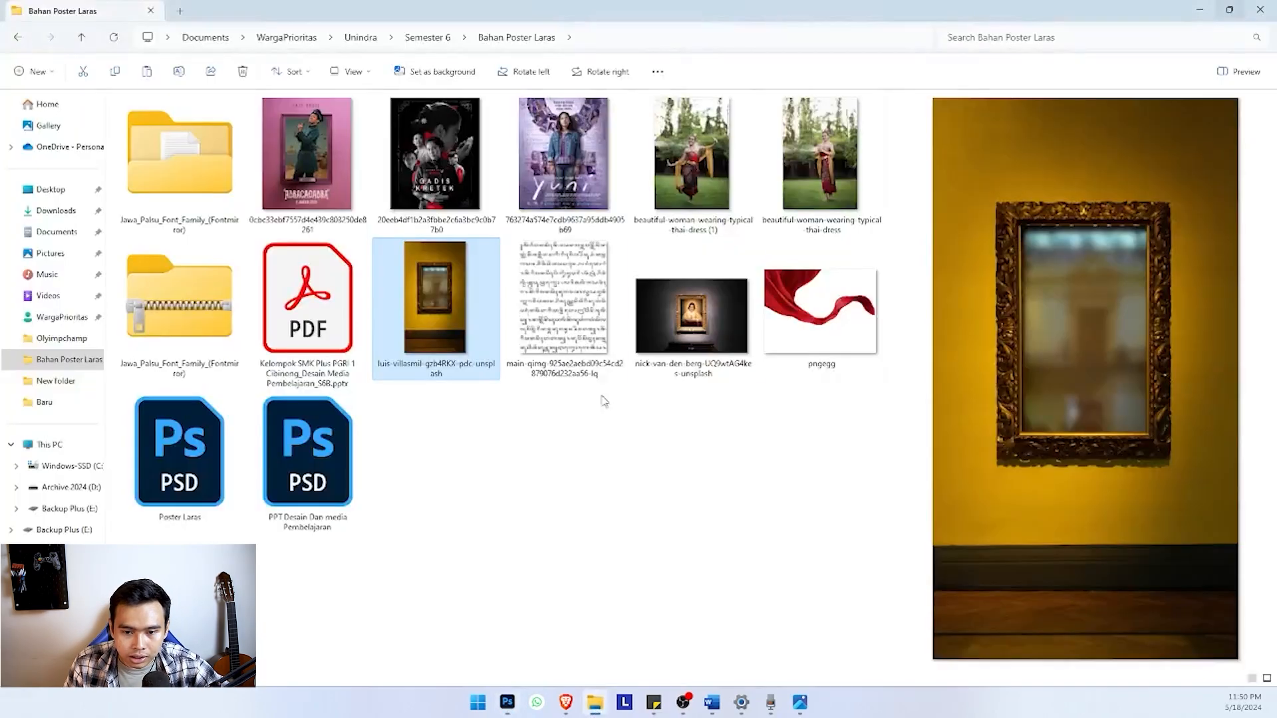
pyautogui.moveTo(705, 198); pyautogui.dragTo(580, 328)
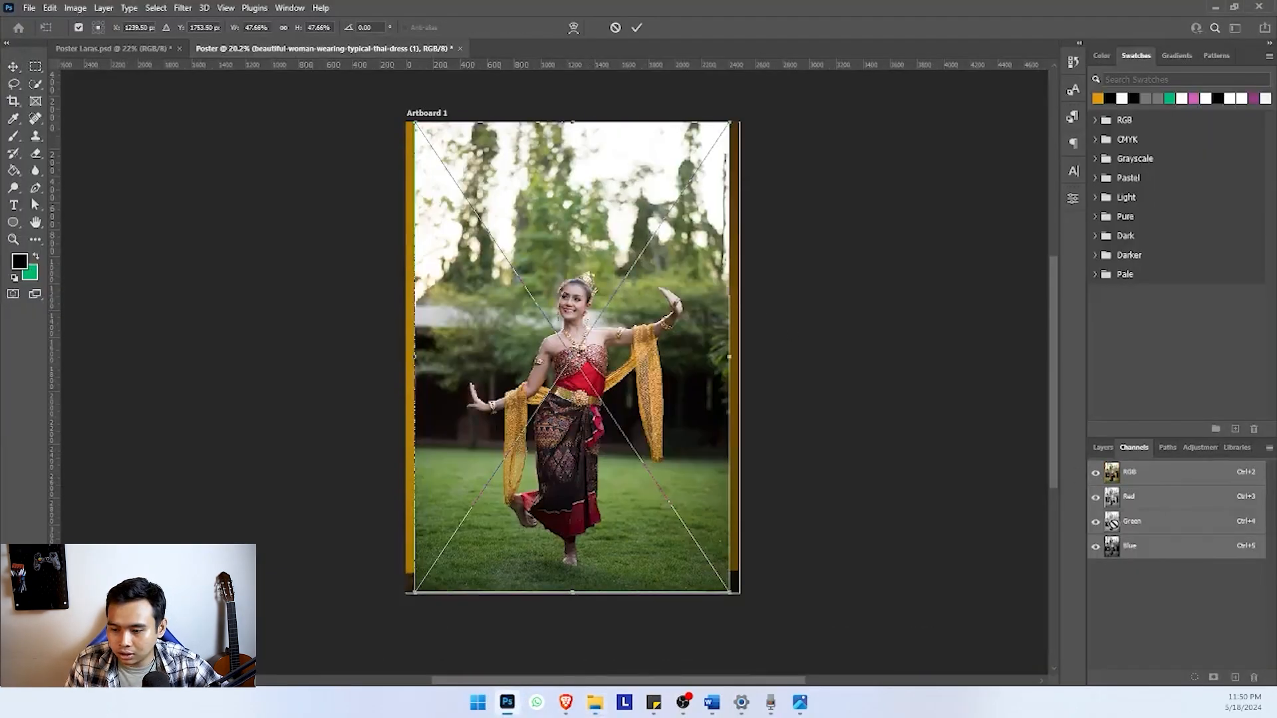
pyautogui.click(1102, 448)
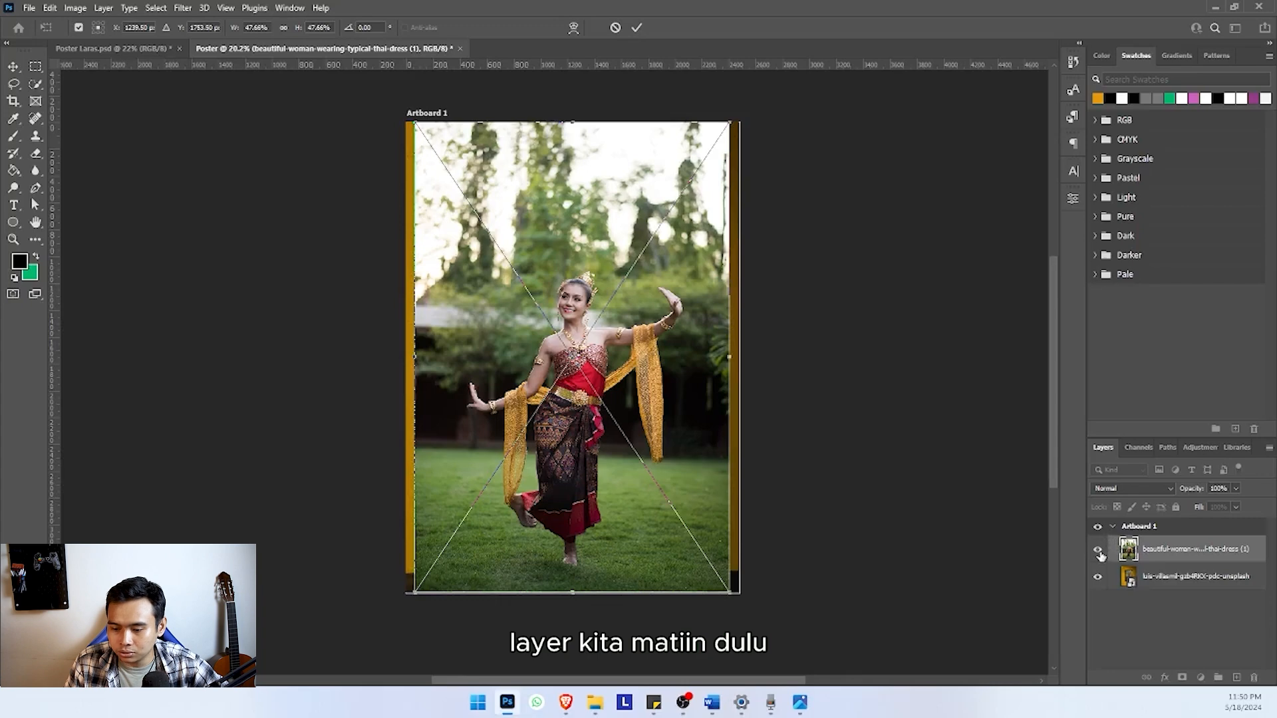
pyautogui.click(1098, 551)
pyautogui.click(1098, 551)
# Select the ornate frame as the subject of the wall photo layer and add a layer mask from that selection
pyautogui.click(545, 328)
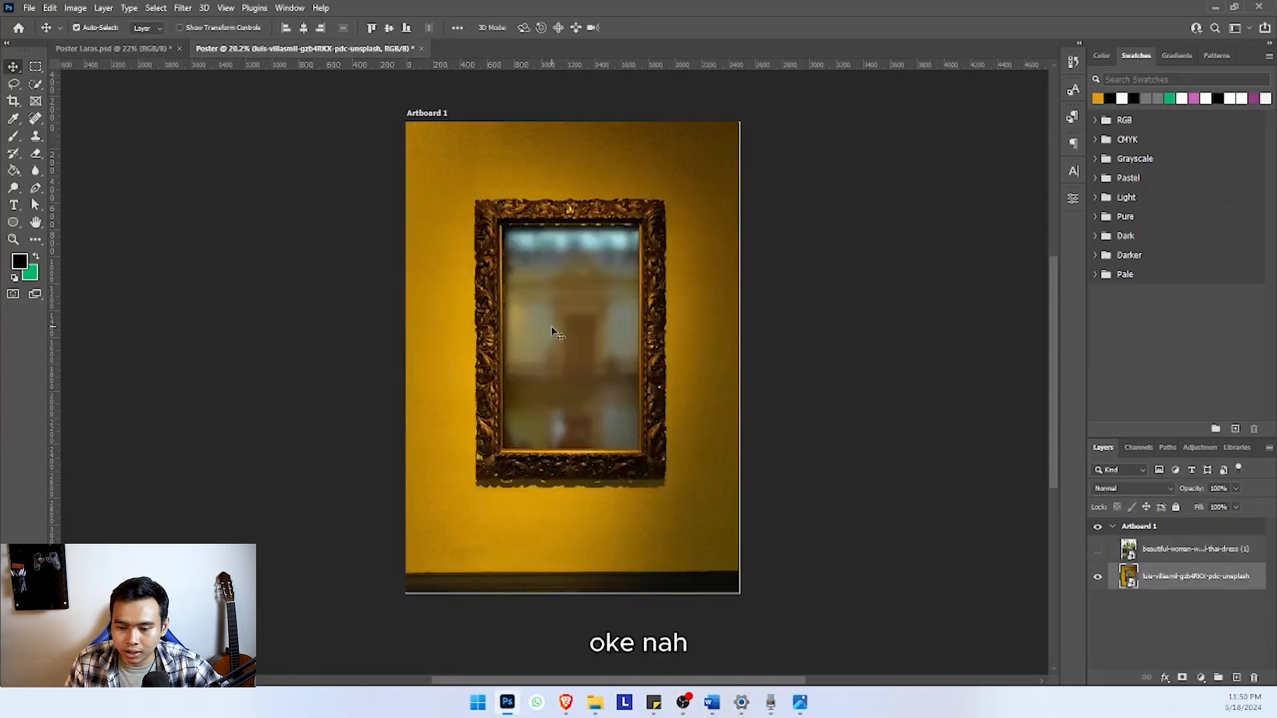
pyautogui.scroll(1, 549, 333)
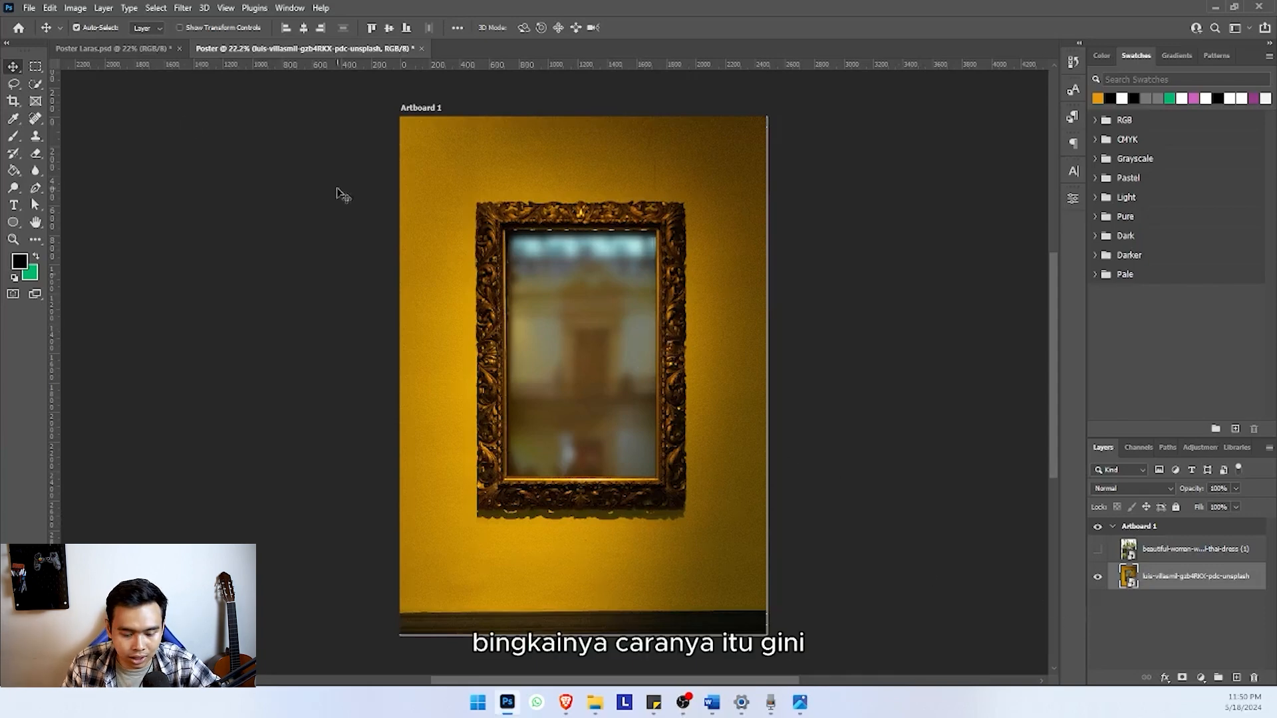
pyautogui.click(156, 7)
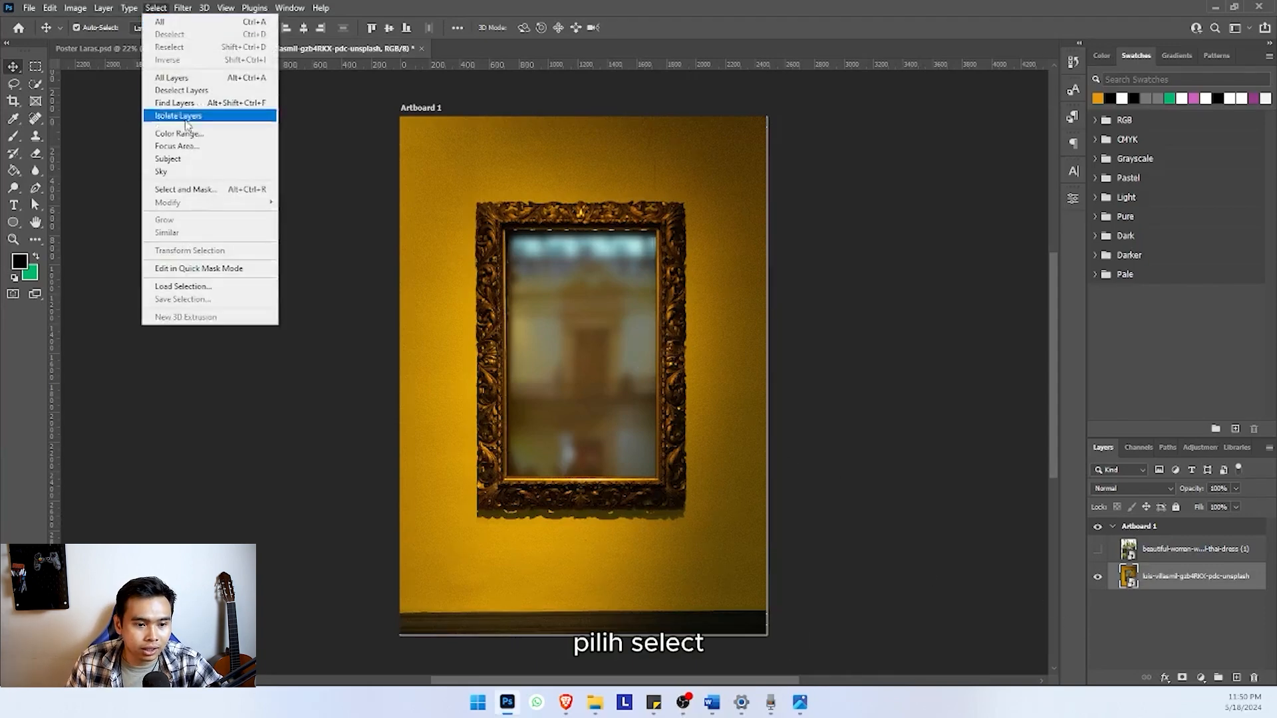
pyautogui.click(190, 159)
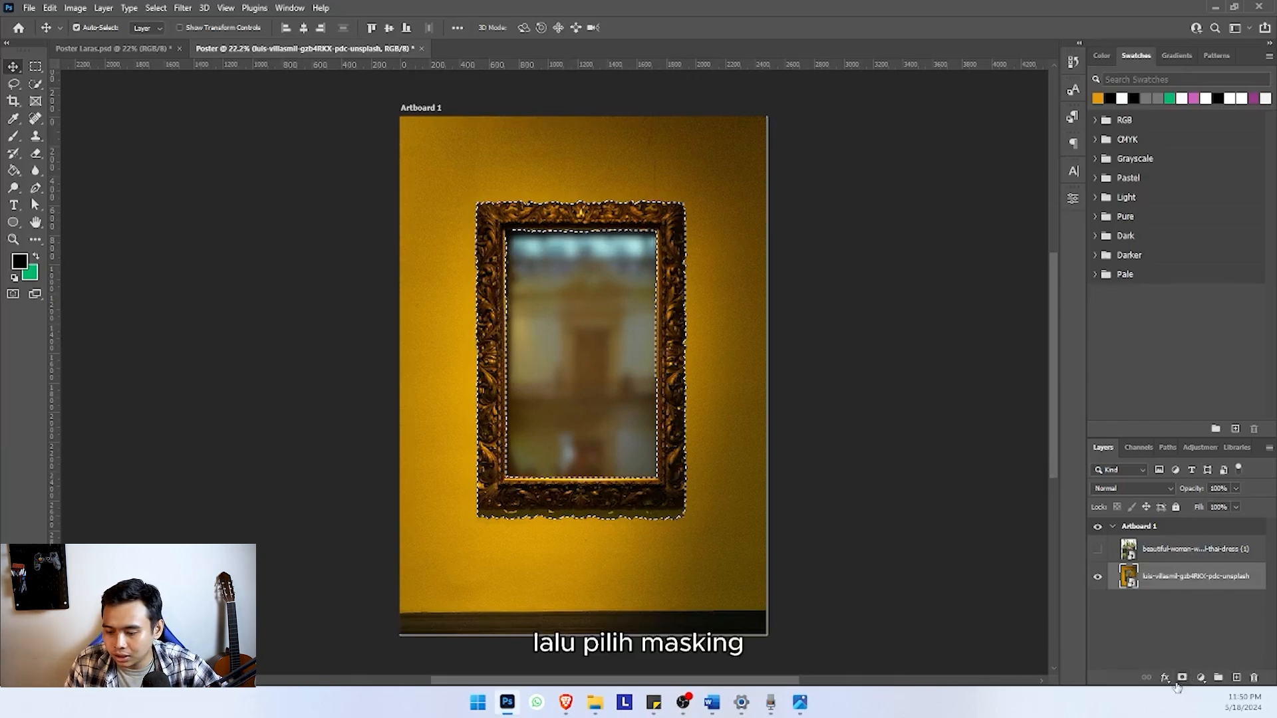
pyautogui.click(1182, 678)
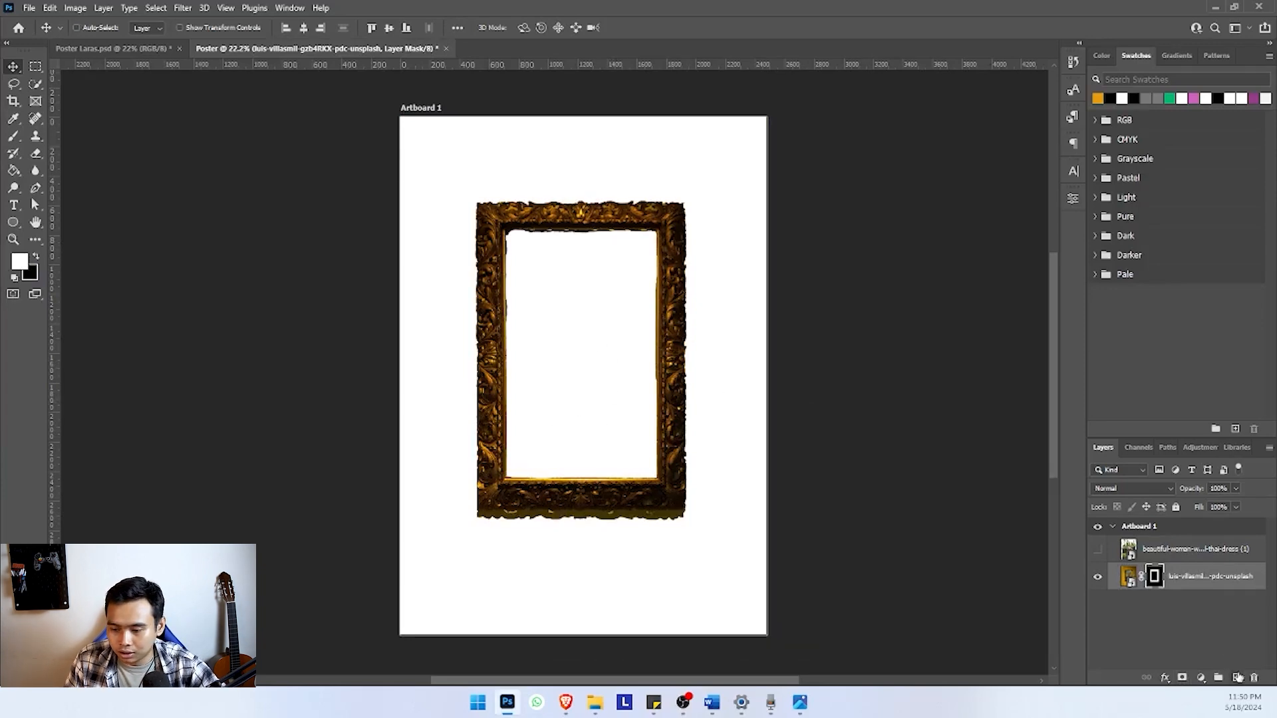
# Duplicate the masked frame layer and delete the layer mask from the lower original
pyautogui.click(1130, 578)
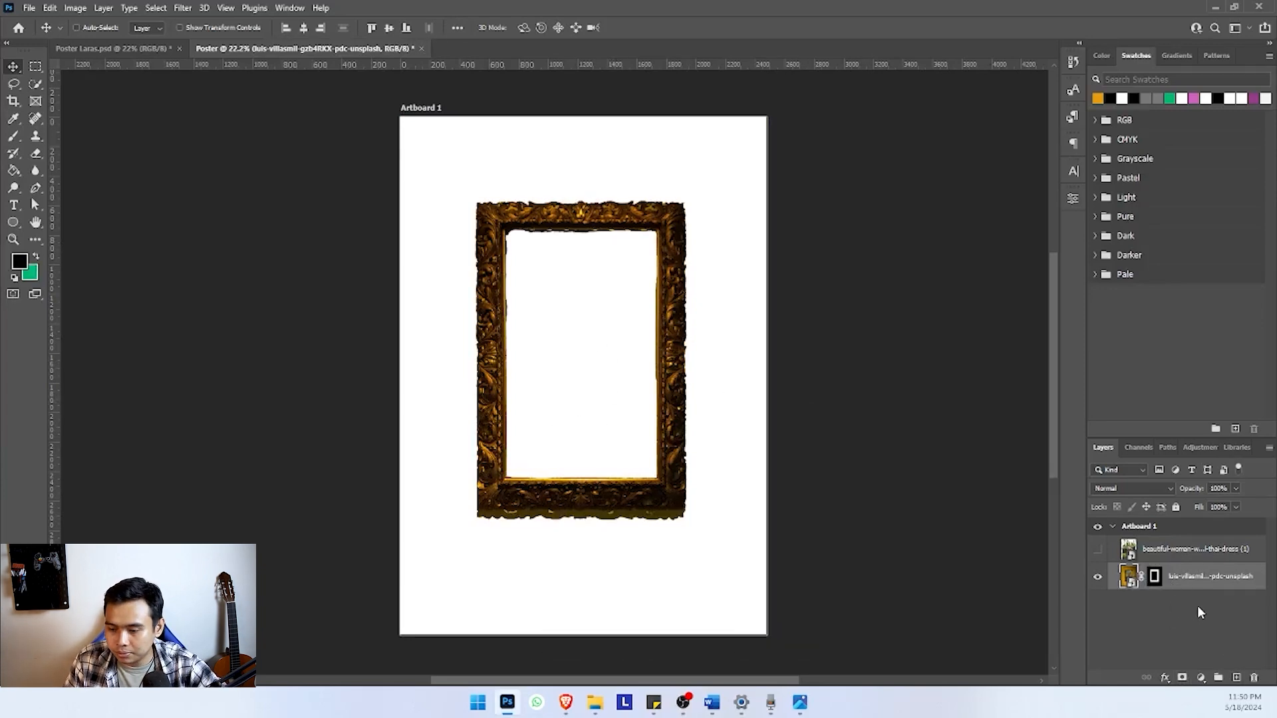
pyautogui.hotkey('ctrl', 'j')
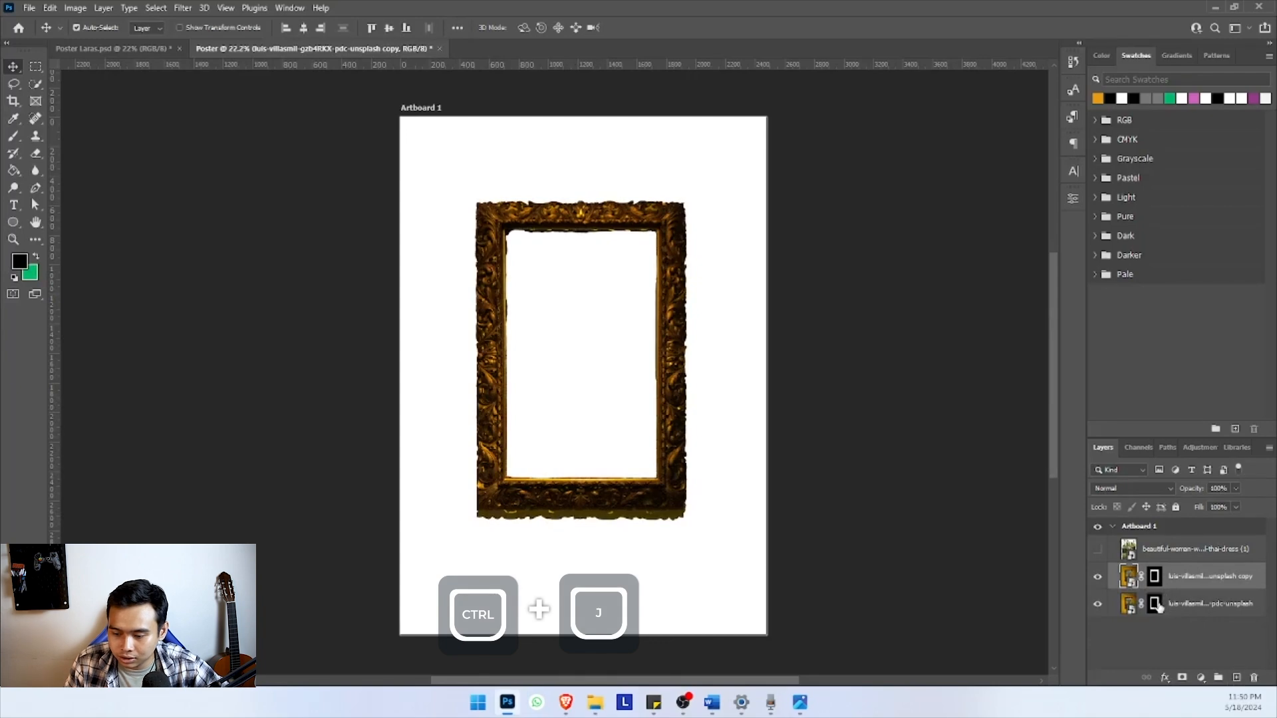
pyautogui.moveTo(1155, 604); pyautogui.dragTo(1255, 677)
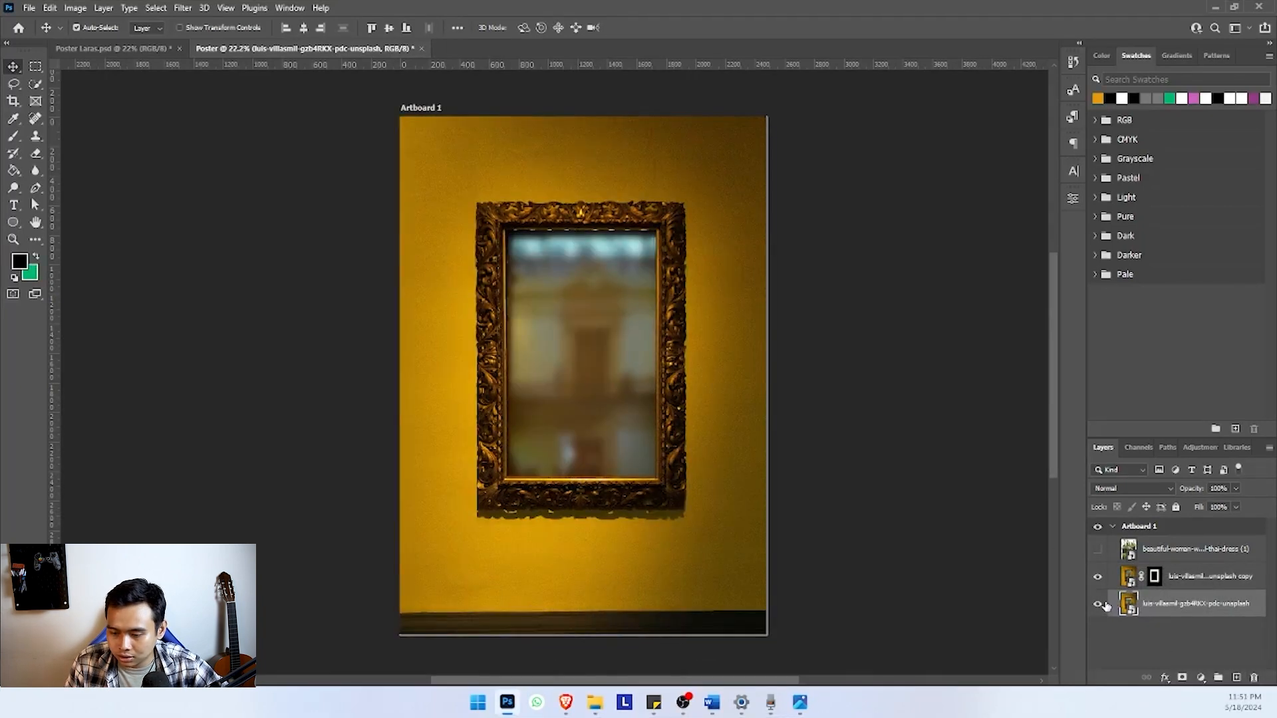
# Toggle the unmasked wall photo layer's visibility to compare the cut-out frame with and without the background, leaving the layer shown
pyautogui.click(1099, 604)
pyautogui.click(1098, 604)
pyautogui.click(1099, 604)
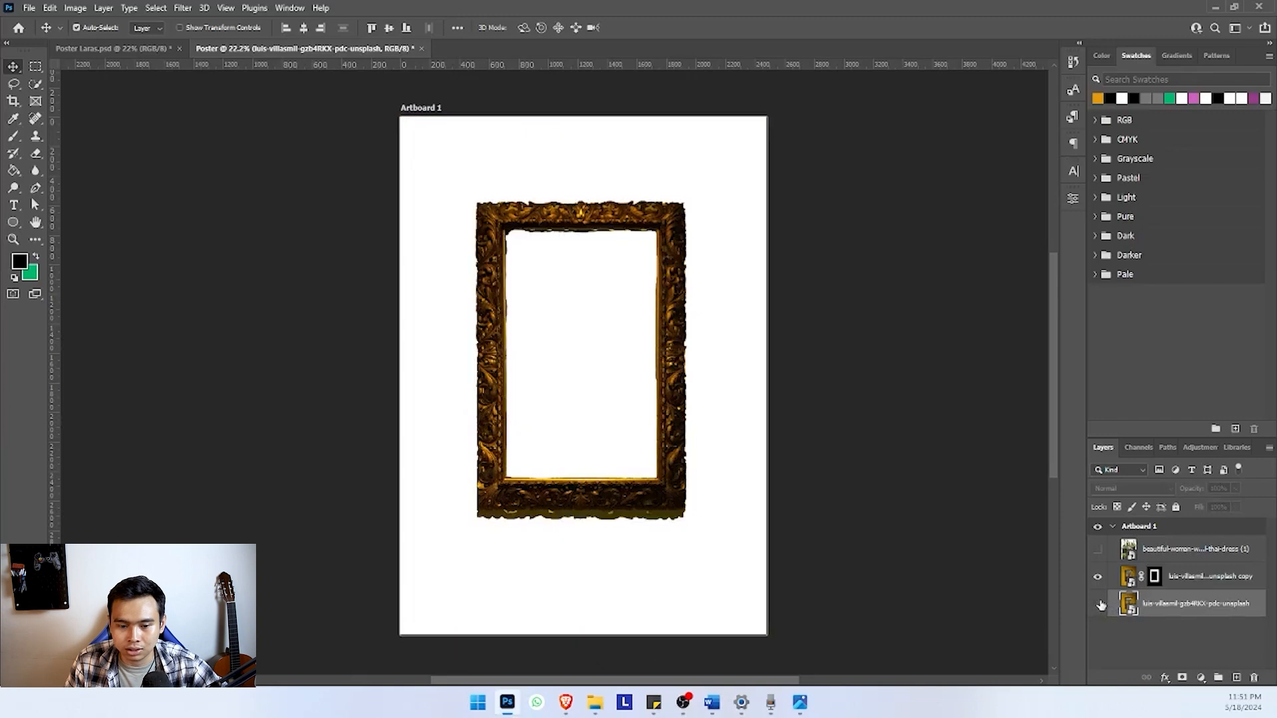
pyautogui.click(1099, 604)
pyautogui.click(1099, 604)
pyautogui.click(1099, 604)
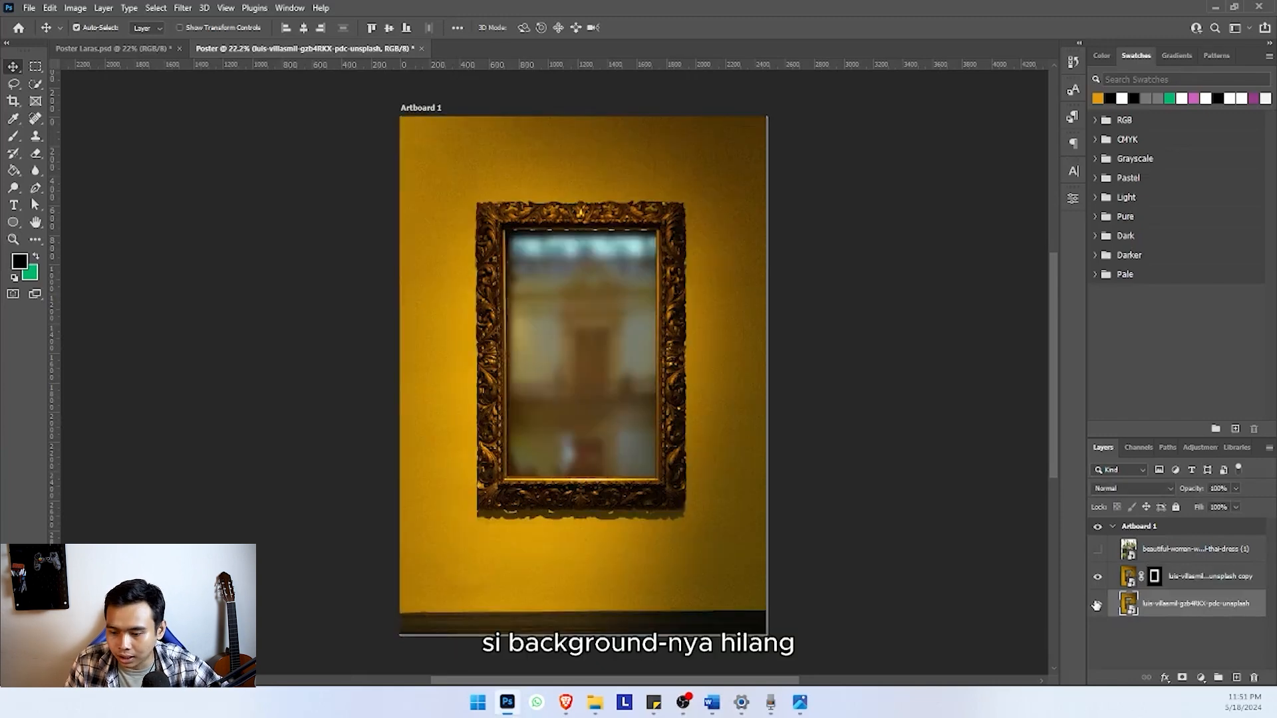
pyautogui.click(1099, 604)
pyautogui.click(1099, 604)
pyautogui.click(1099, 604)
pyautogui.click(1098, 604)
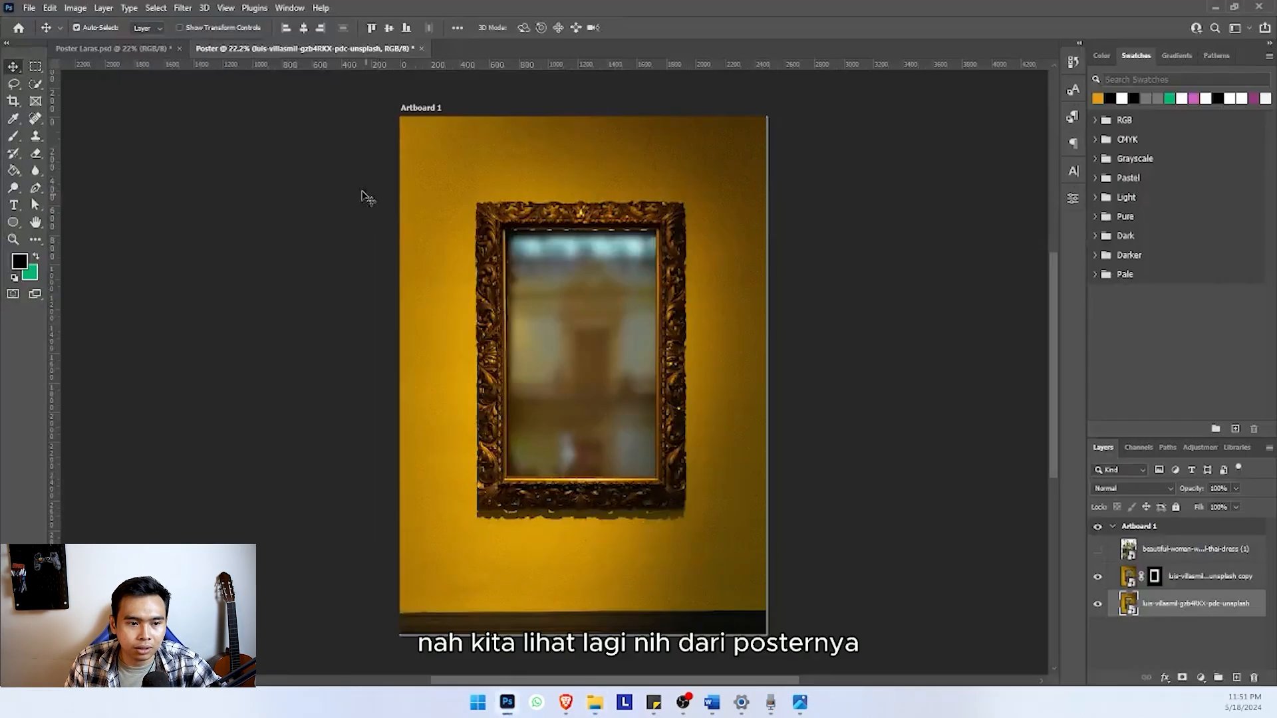
# Check the finished Poster Laras.psd for reference, and add a Hue/Saturation adjustment clipped to the unmasked wall photo layer in the working poster
pyautogui.click(101, 49)
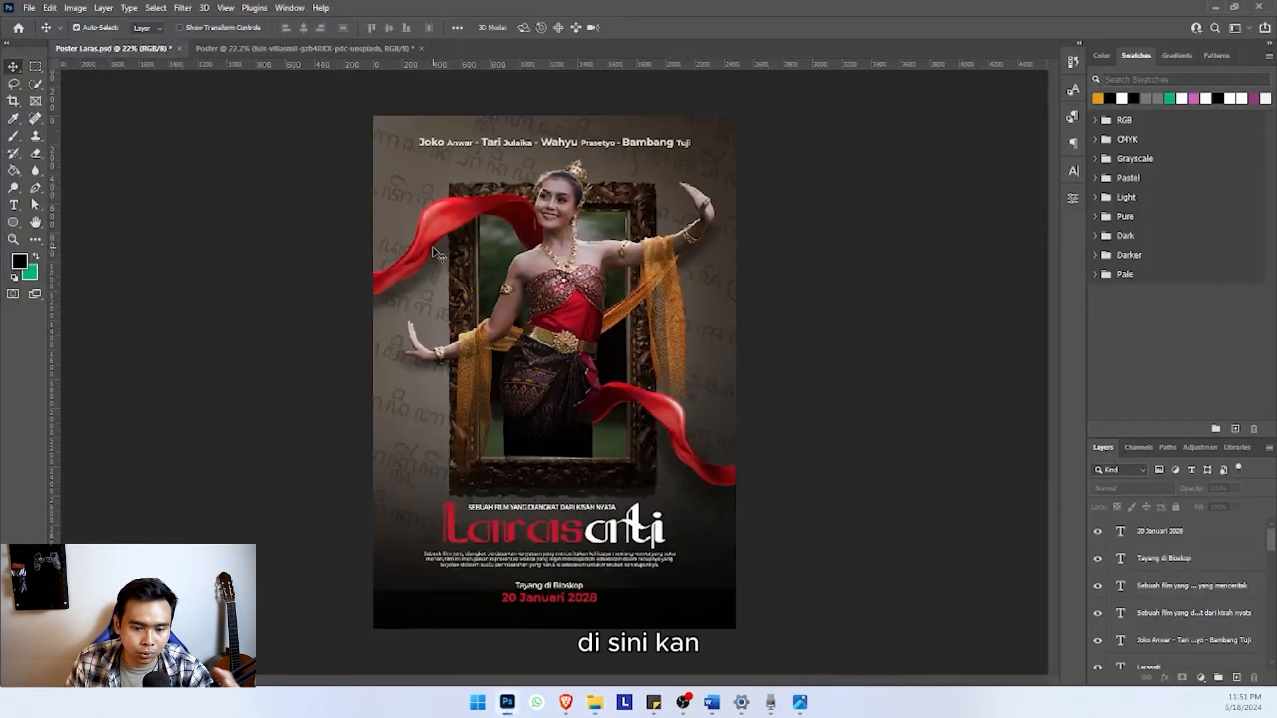
pyautogui.click(333, 49)
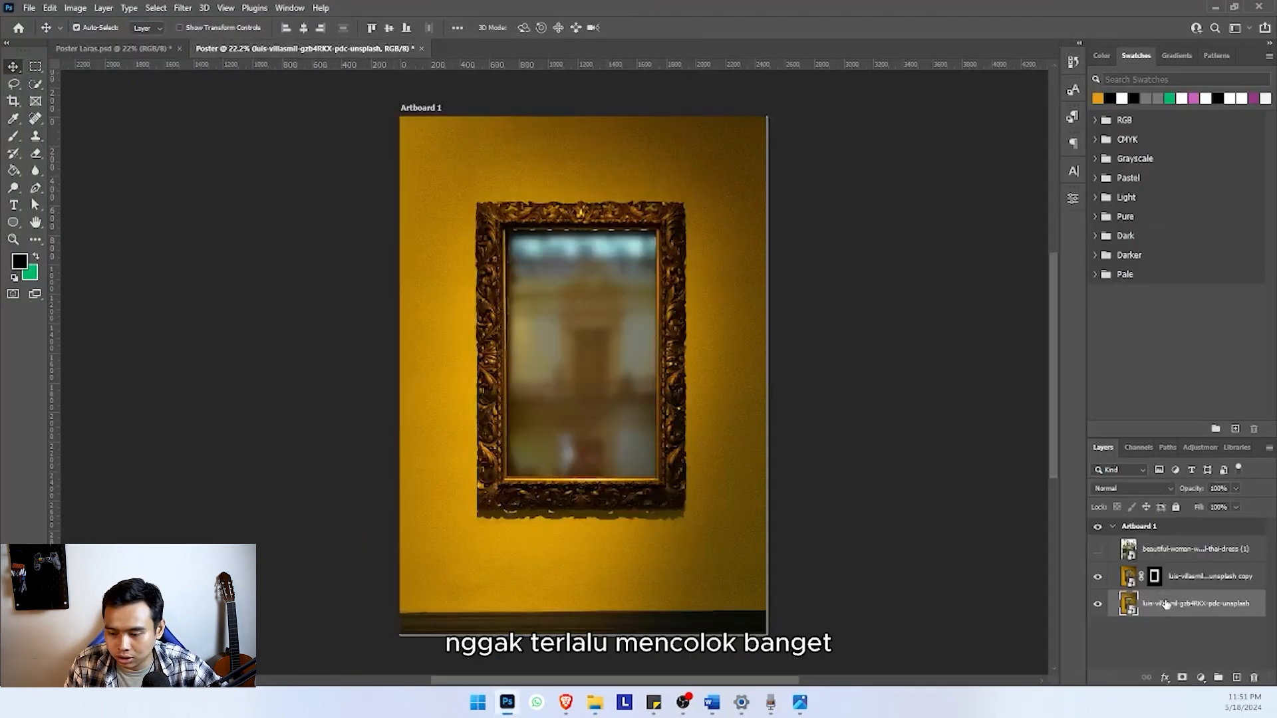
pyautogui.click(1201, 678)
pyautogui.click(1202, 546)
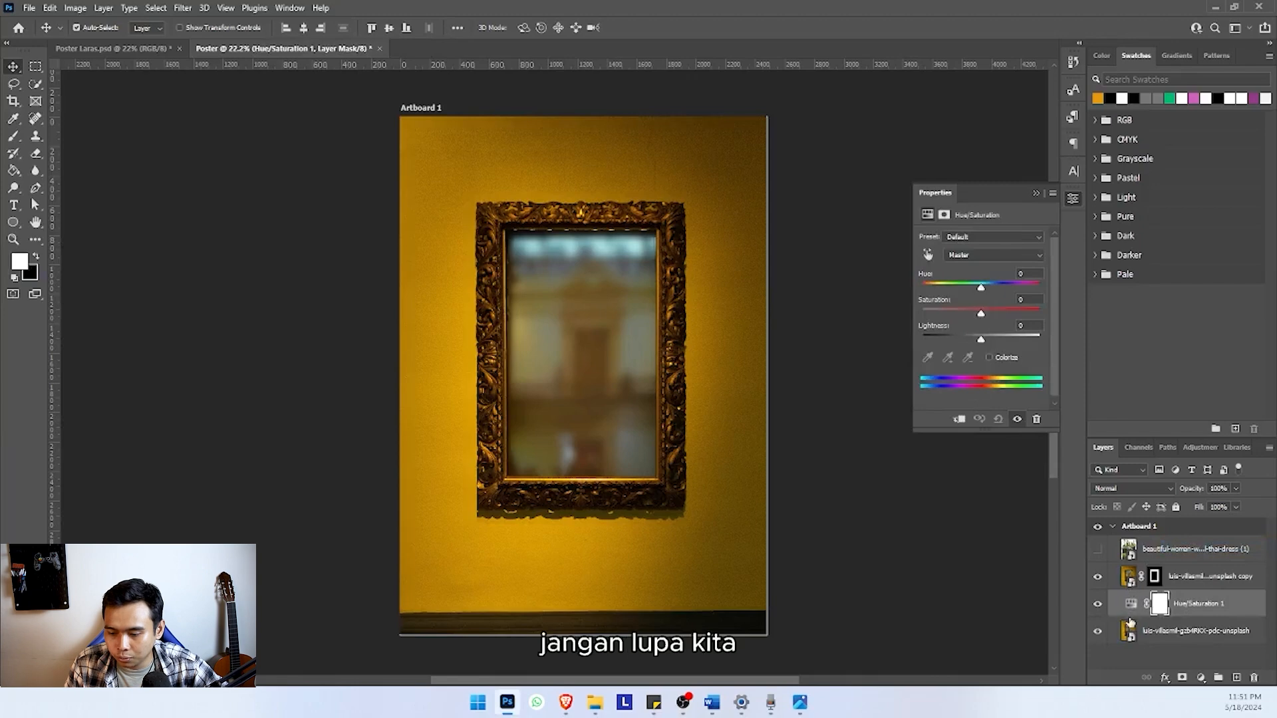
pyautogui.keyDown('alt'); pyautogui.click(1123, 616); pyautogui.keyUp('alt')
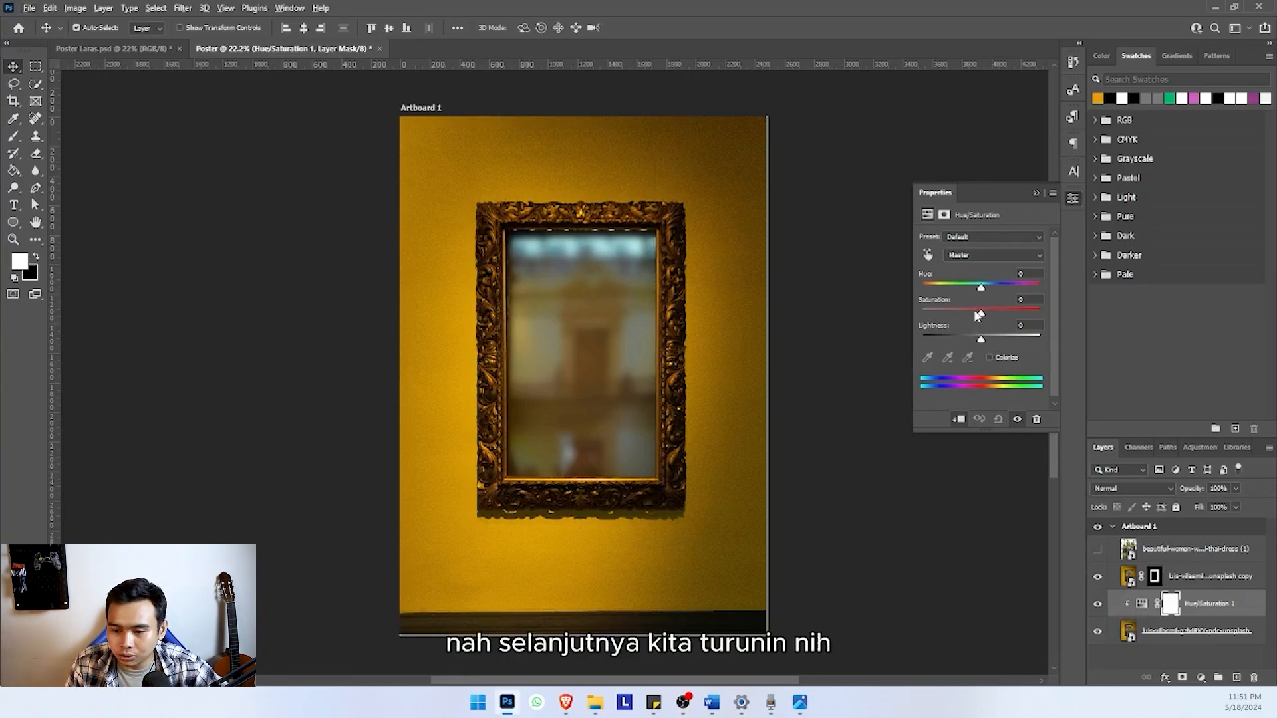
# Set the clipped Hue/Saturation adjustment to saturation -86 and lightness -11 to mute the yellow wall
pyautogui.moveTo(978, 314); pyautogui.dragTo(933, 324)
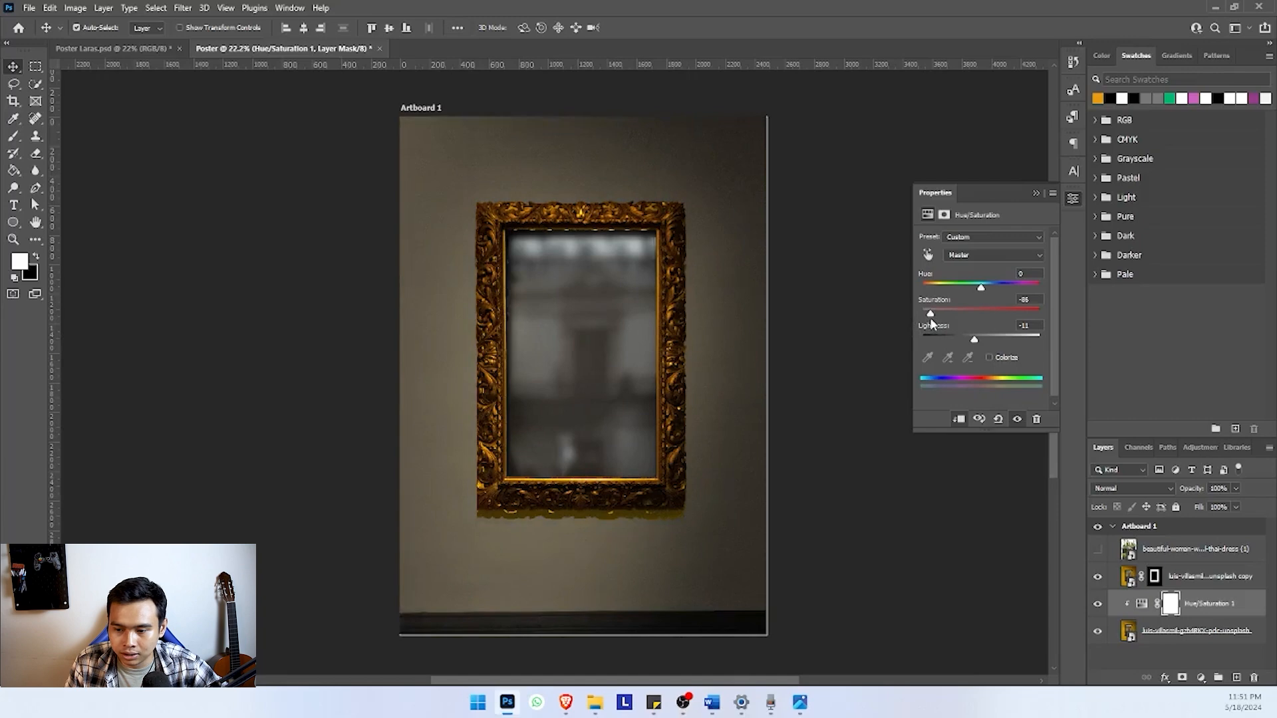
pyautogui.scroll(-4, 677, 373)
pyautogui.scroll(2, 679, 373)
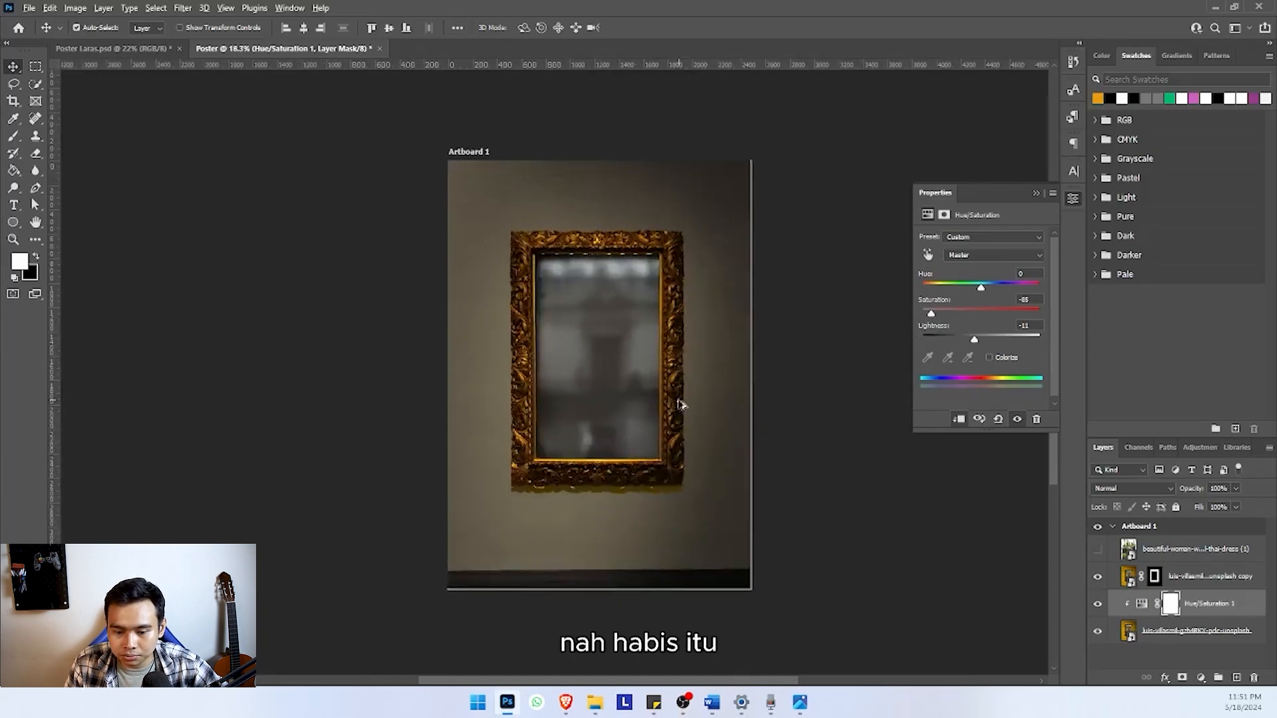
pyautogui.scroll(1, 681, 405)
# Select the dancer photo layer and make it visible above the frame
pyautogui.click(1197, 584)
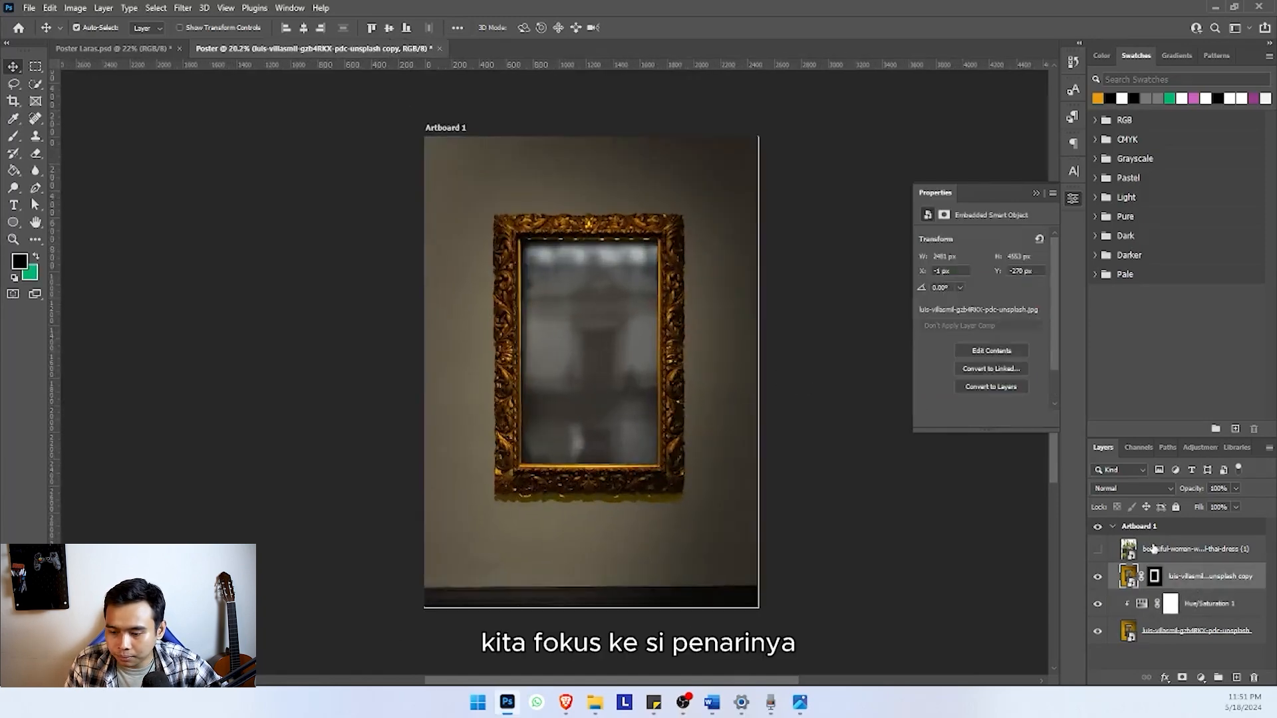
pyautogui.click(1154, 550)
pyautogui.click(1098, 549)
pyautogui.click(1098, 549)
pyautogui.click(1097, 550)
pyautogui.click(1096, 551)
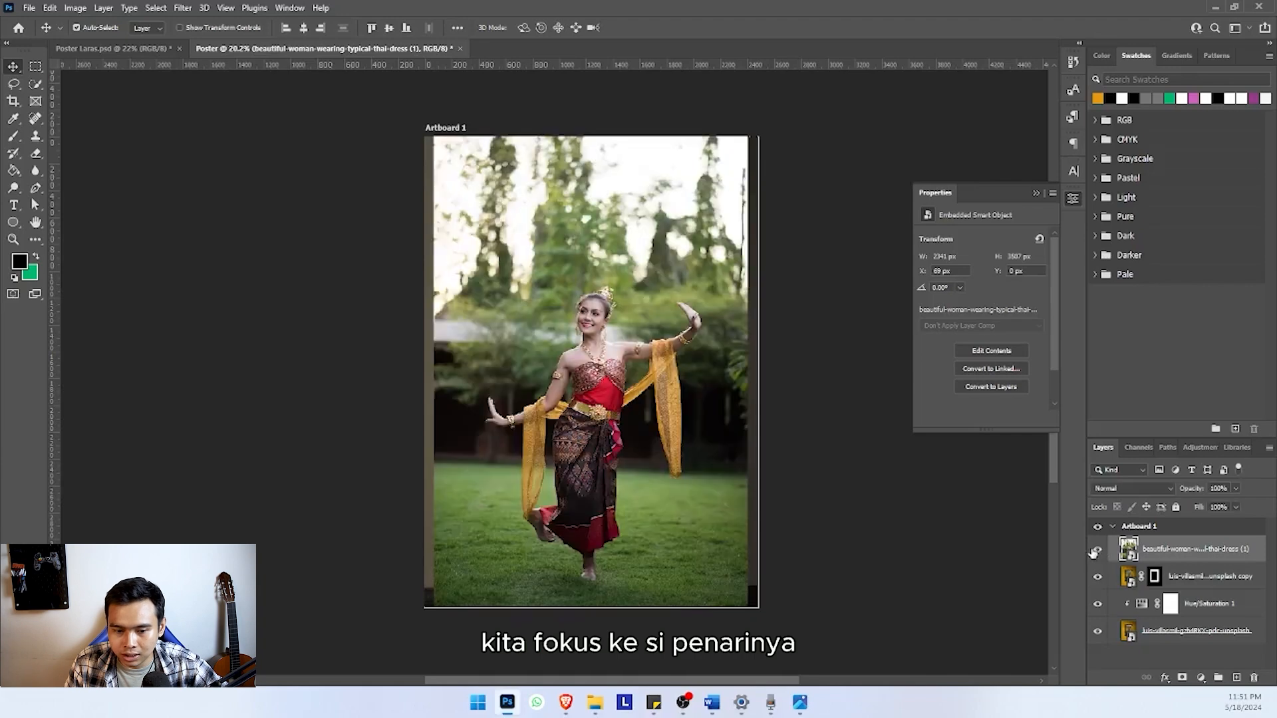
# Select the dancer as the subject of her photo and add a layer mask from that selection
pyautogui.click(174, 8)
pyautogui.click(156, 8)
pyautogui.click(156, 8)
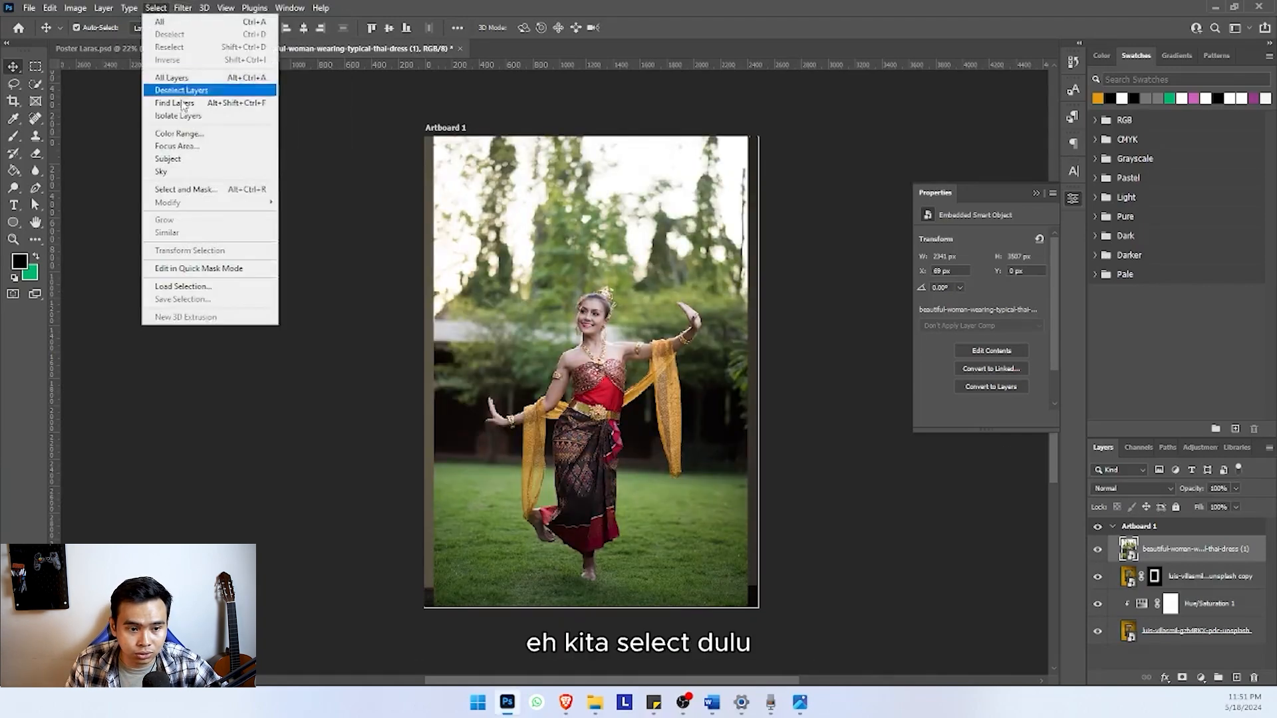
pyautogui.click(178, 159)
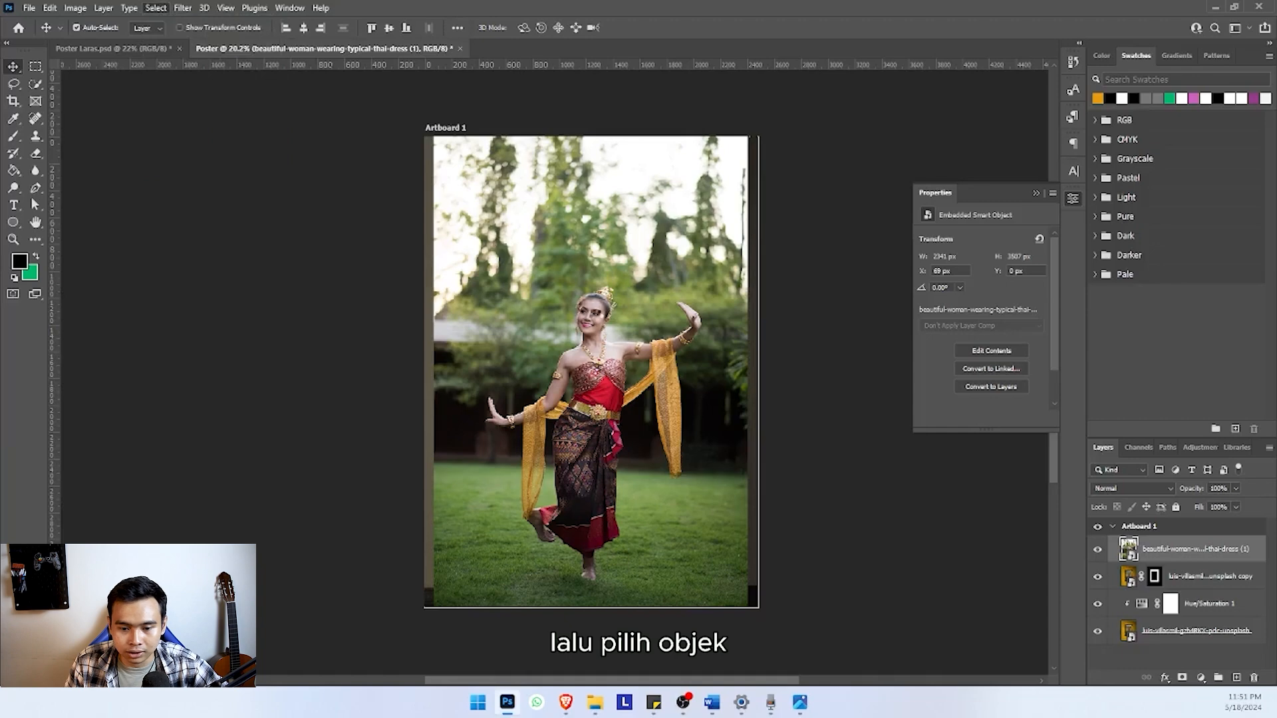
pyautogui.scroll(4, 598, 357)
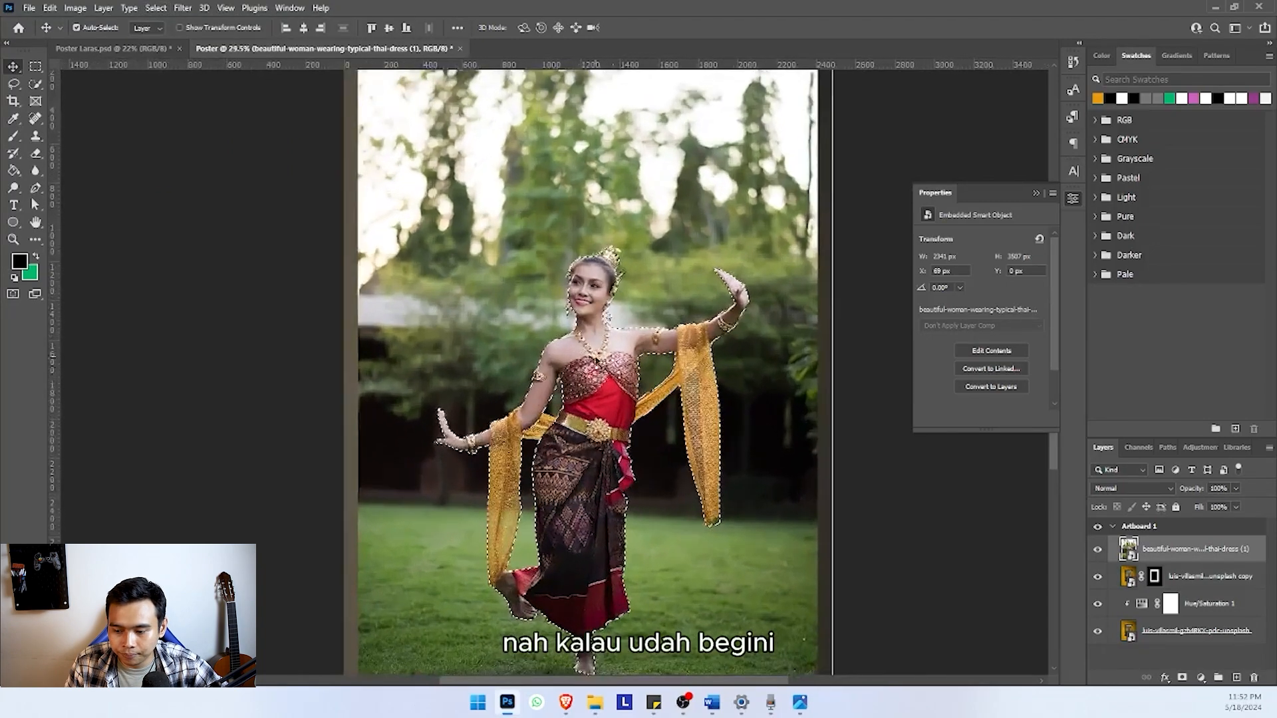
pyautogui.click(1182, 677)
pyautogui.scroll(-2, 549, 336)
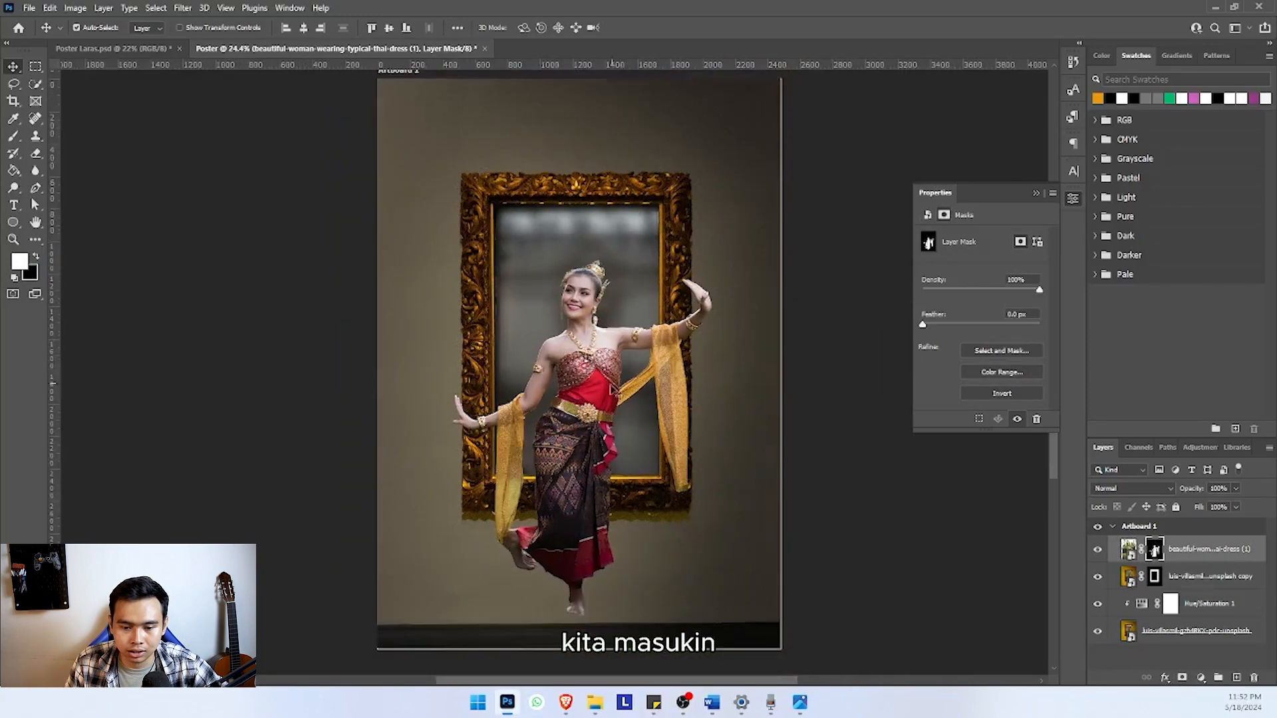
# Move the dancer cut-out up in front of the frame and scale it to 123.88%
pyautogui.moveTo(612, 389); pyautogui.dragTo(601, 334)
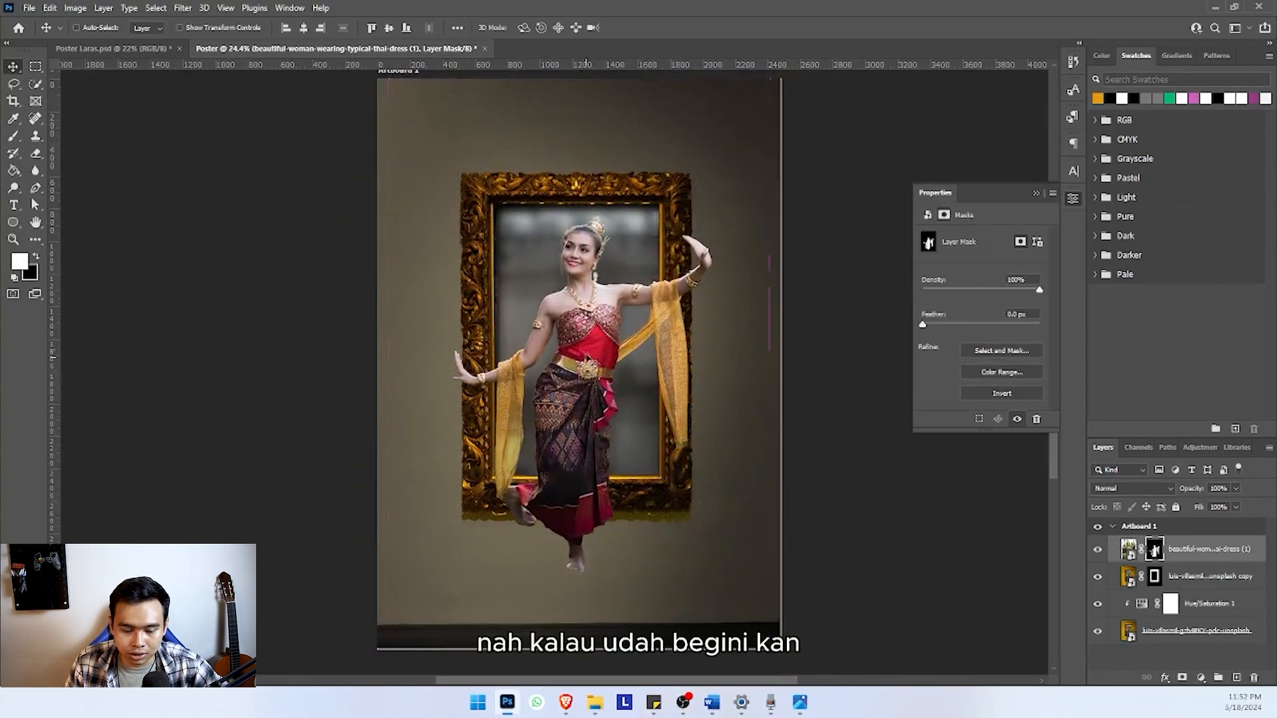
pyautogui.hotkey('ctrl', 't')
pyautogui.scroll(-2, 581, 236)
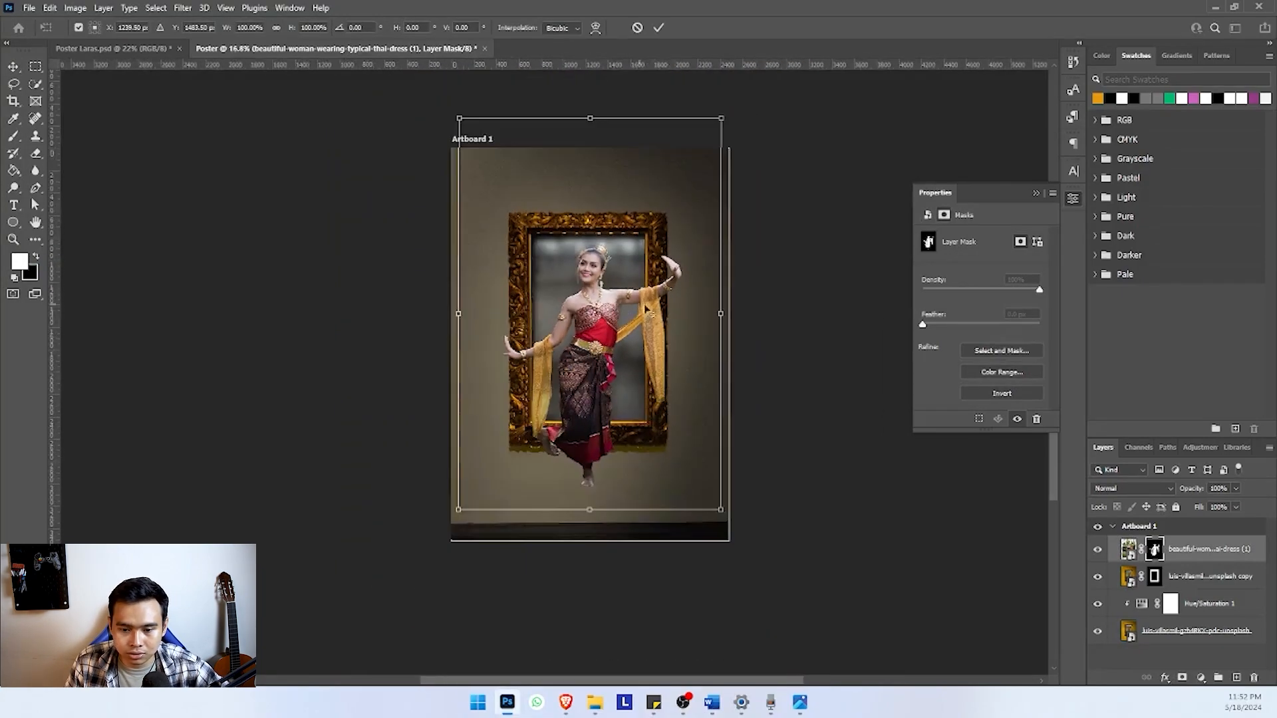
pyautogui.moveTo(720, 313); pyautogui.dragTo(752, 313)
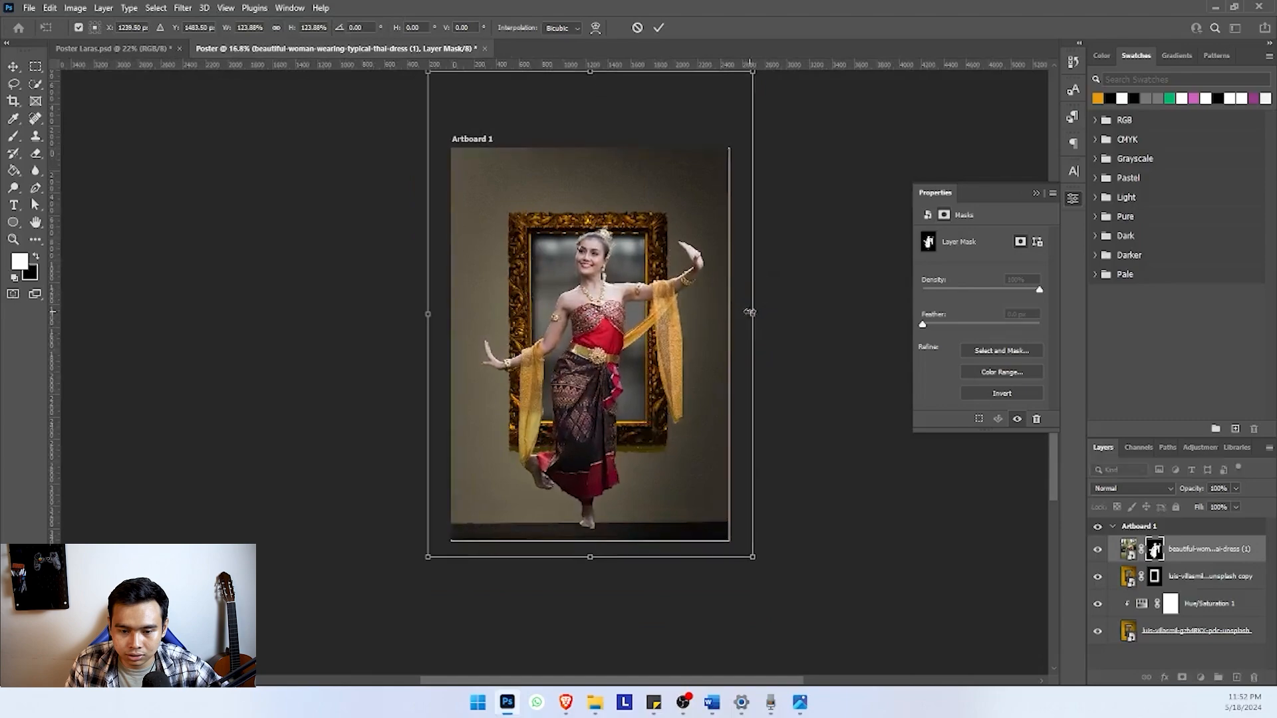
pyautogui.moveTo(575, 318); pyautogui.dragTo(576, 300)
pyautogui.scroll(5, 577, 300)
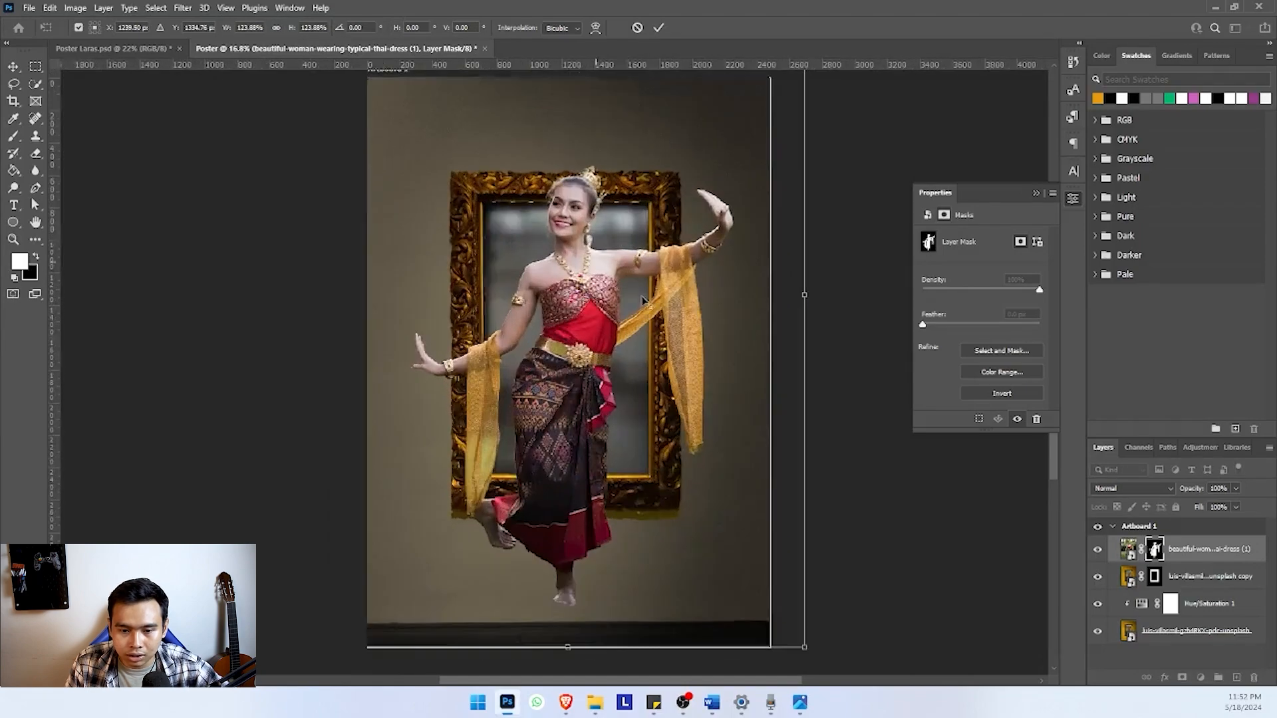
pyautogui.scroll(5, 592, 193)
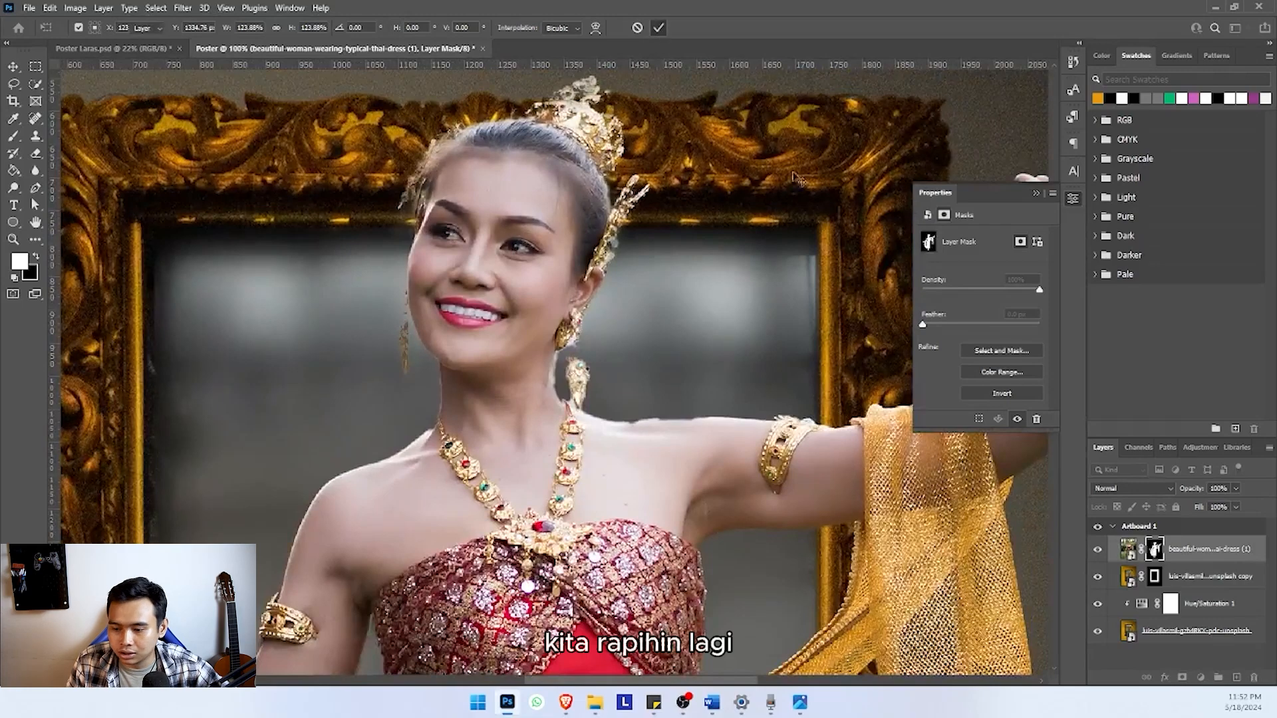
pyautogui.press('Return')
# Refine the dancer's layer mask with Smooth 21, Feather 1.2 px, Contrast 49% and Shift Edge -40%
pyautogui.scroll(-5, 797, 179)
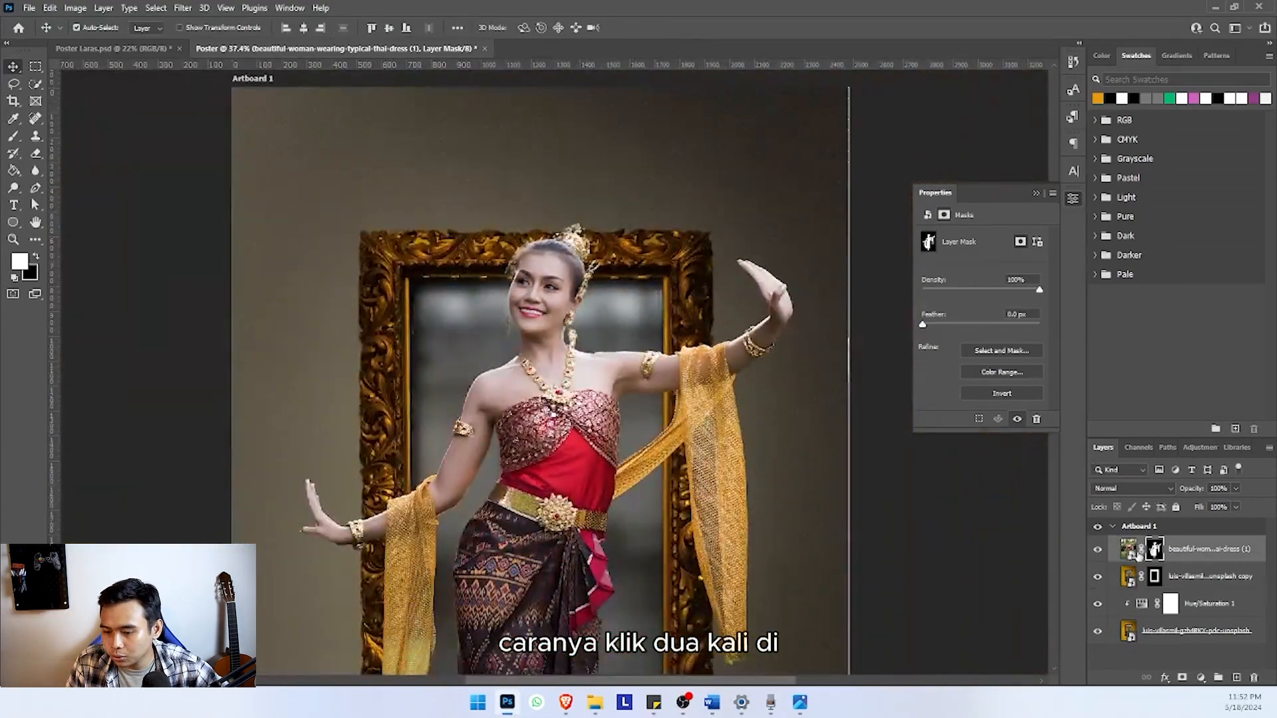
pyautogui.doubleClick(1155, 550)
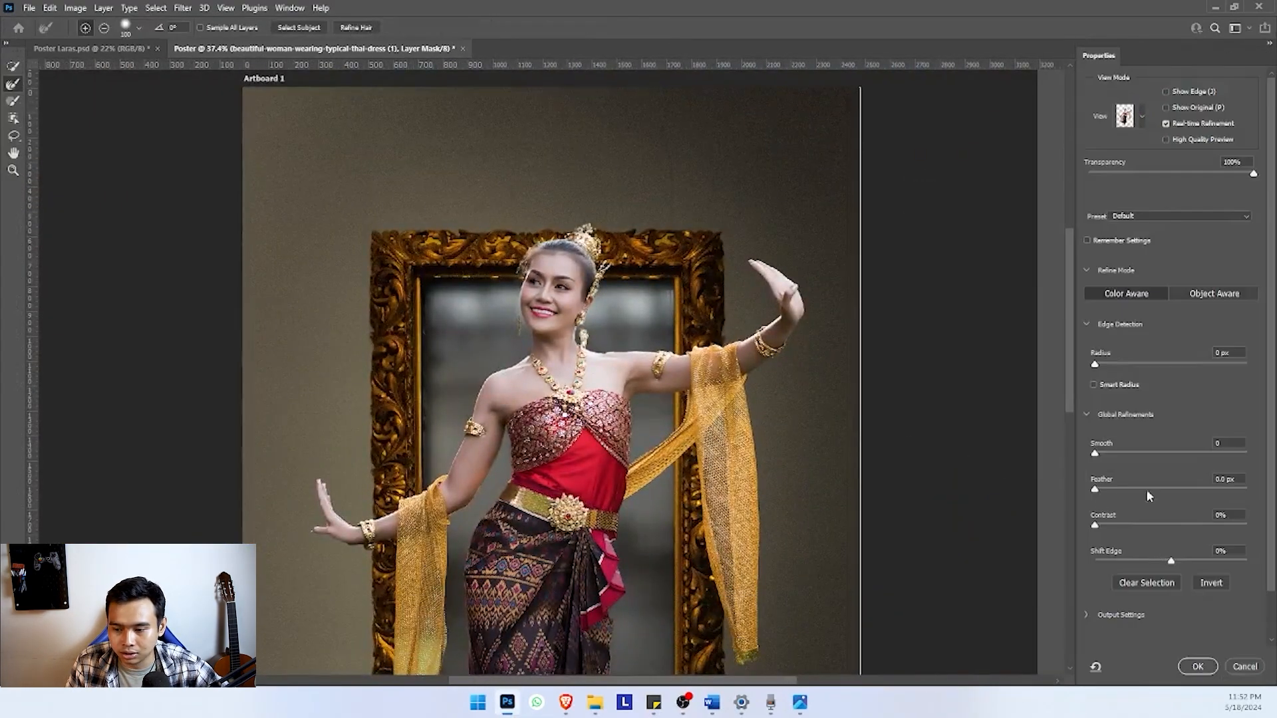
pyautogui.scroll(6, 583, 320)
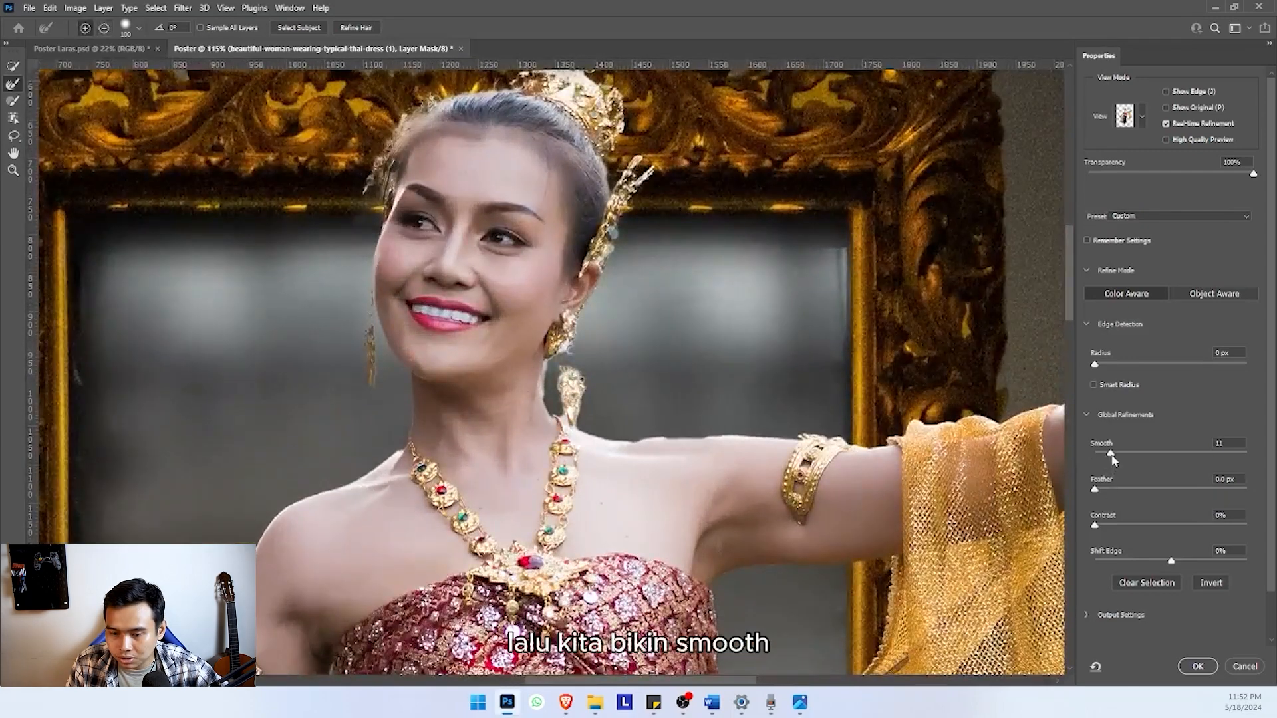
pyautogui.moveTo(1112, 456); pyautogui.dragTo(1132, 555)
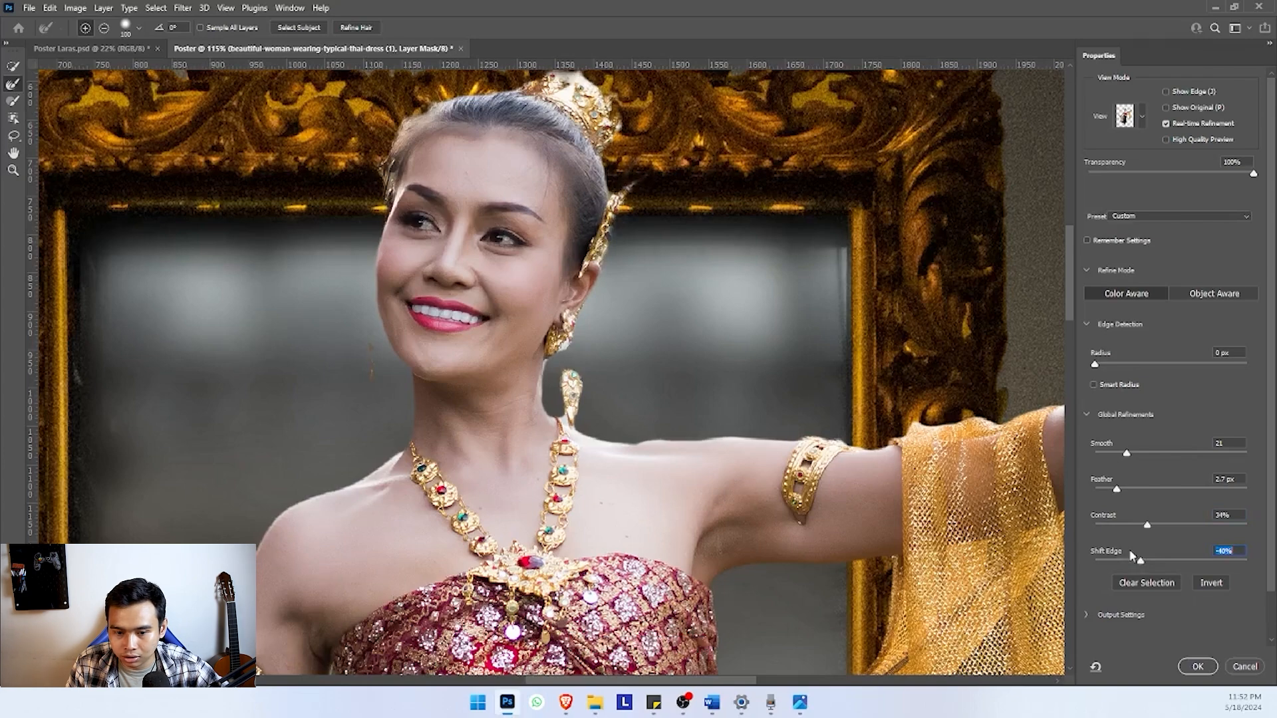
pyautogui.click(1169, 523)
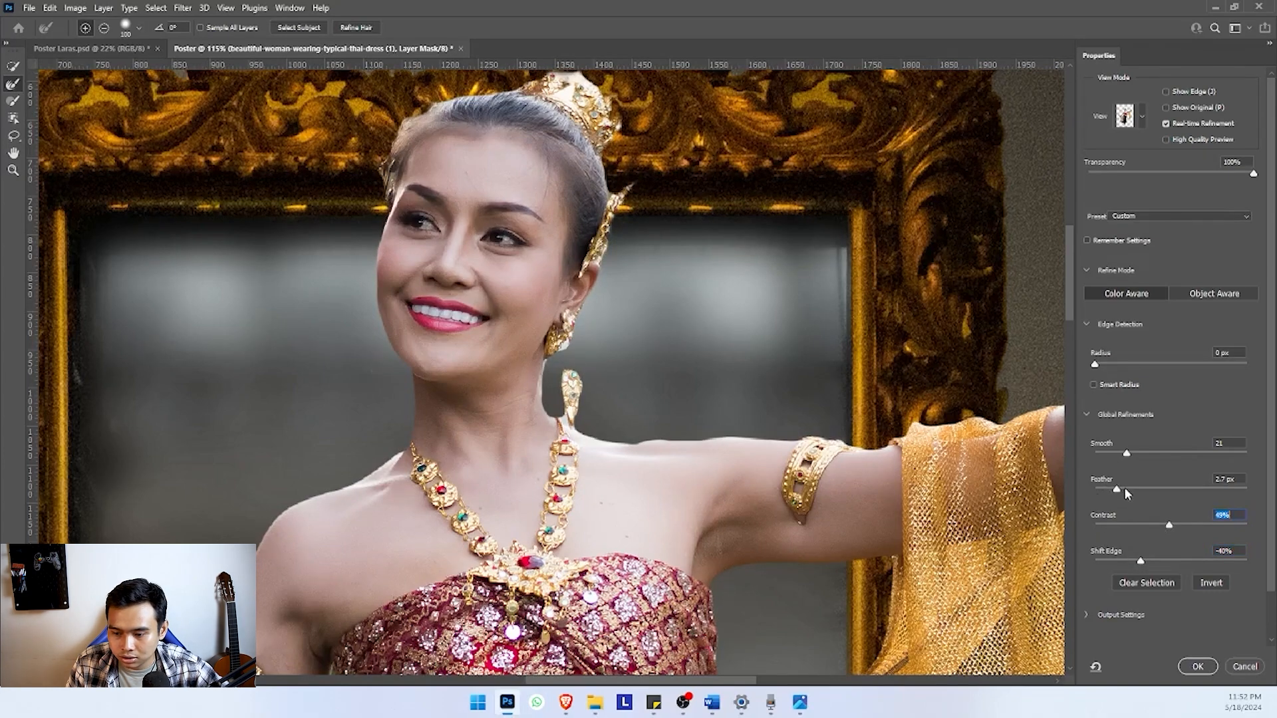
pyautogui.click(1104, 489)
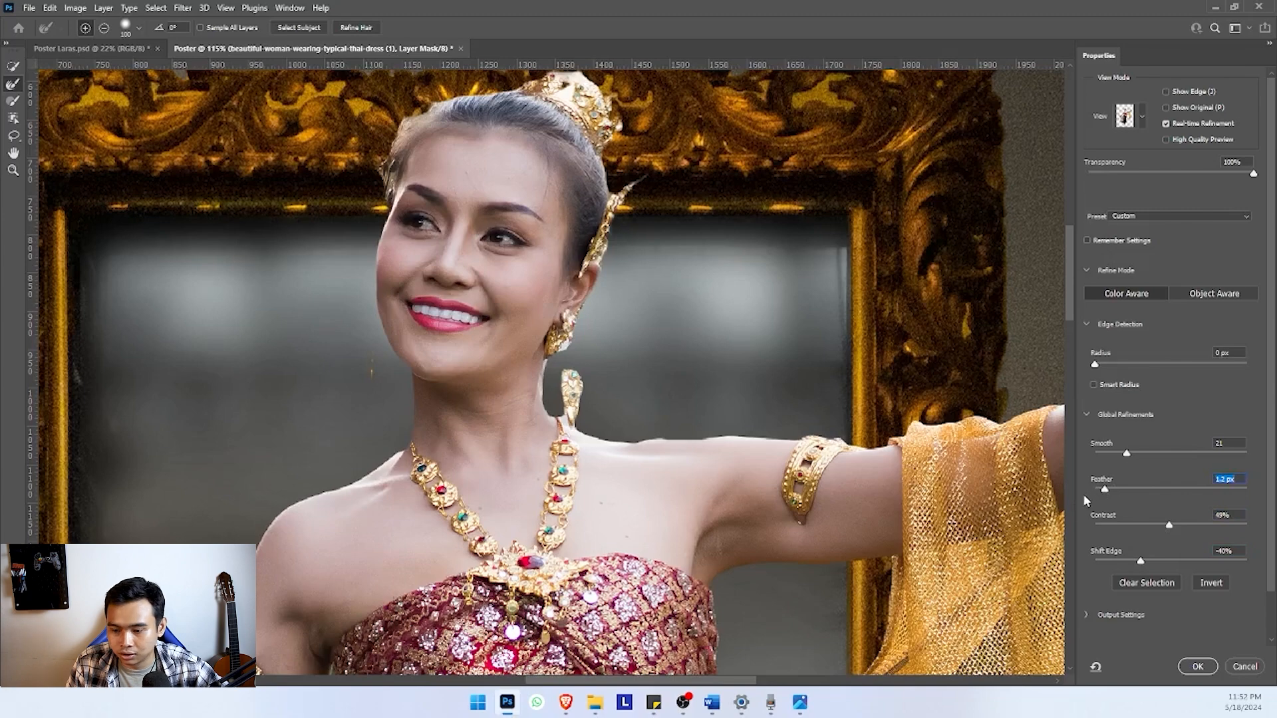
pyautogui.click(1195, 667)
# Fine-tune the dancer cut-out's position over the frame with small moves up and back down
pyautogui.scroll(-6, 577, 414)
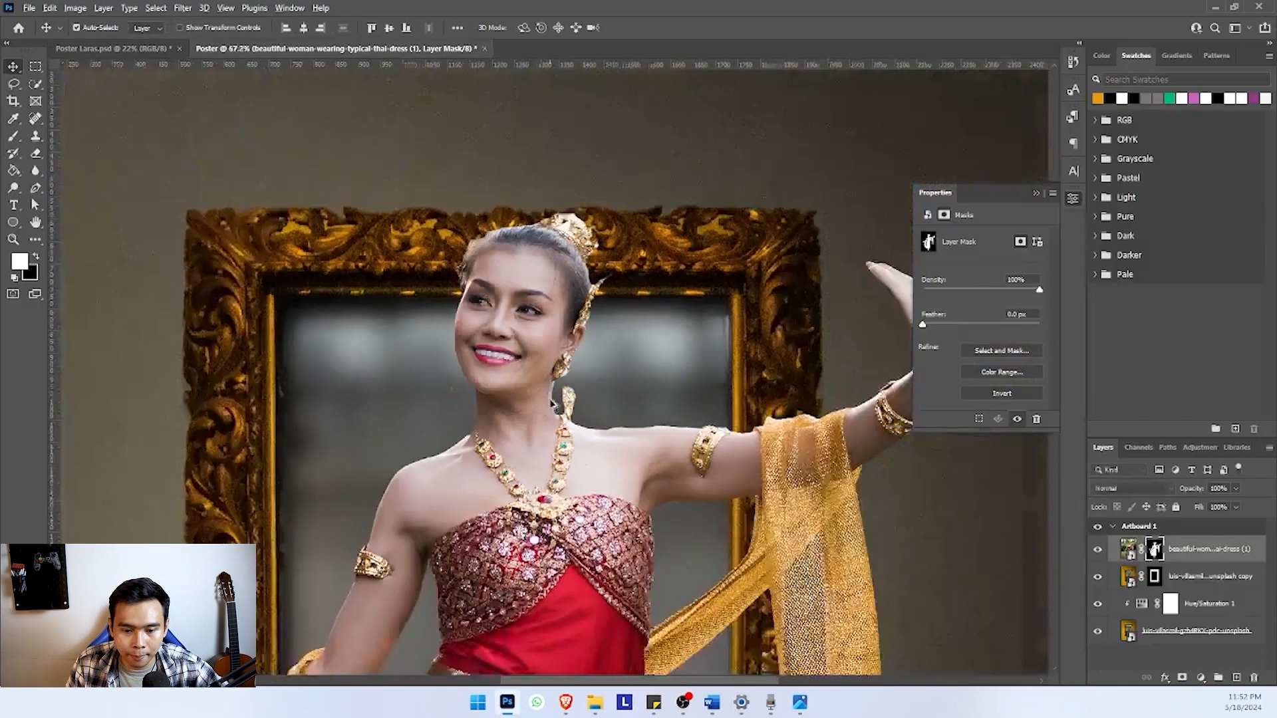
pyautogui.scroll(-2, 576, 410)
pyautogui.moveTo(562, 394); pyautogui.dragTo(560, 385)
pyautogui.scroll(3, 542, 293)
pyautogui.scroll(3, 504, 415)
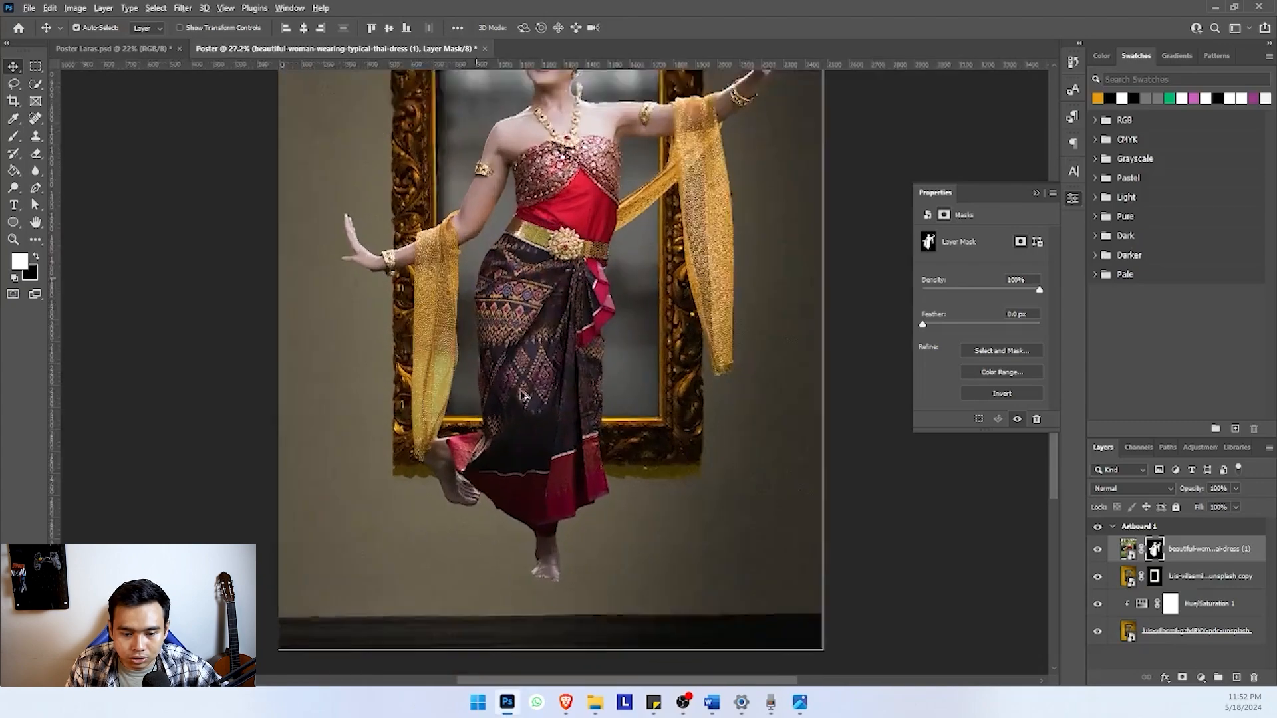
pyautogui.scroll(-3, 546, 342)
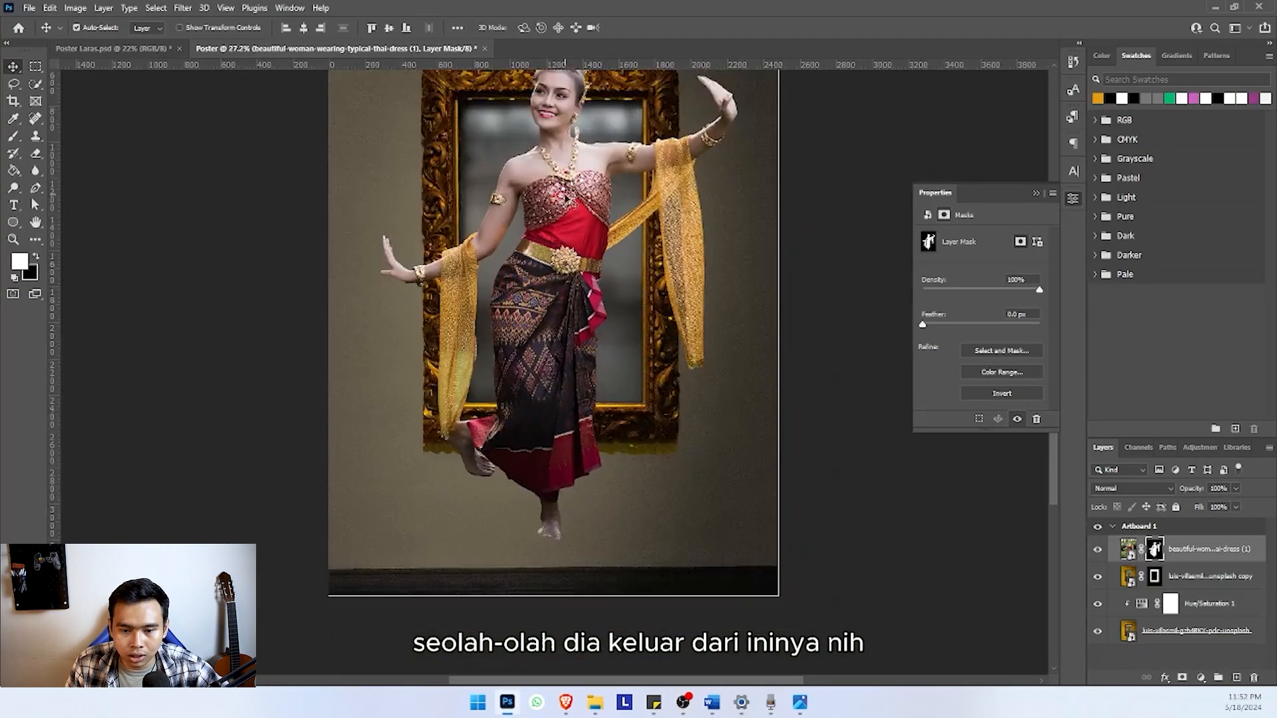
pyautogui.moveTo(562, 316)
pyautogui.mouseDown()
pyautogui.moveTo(585, 306)
pyautogui.moveTo(556, 286)
pyautogui.moveTo(559, 329)
pyautogui.mouseUp()
pyautogui.scroll(-1, 559, 387)
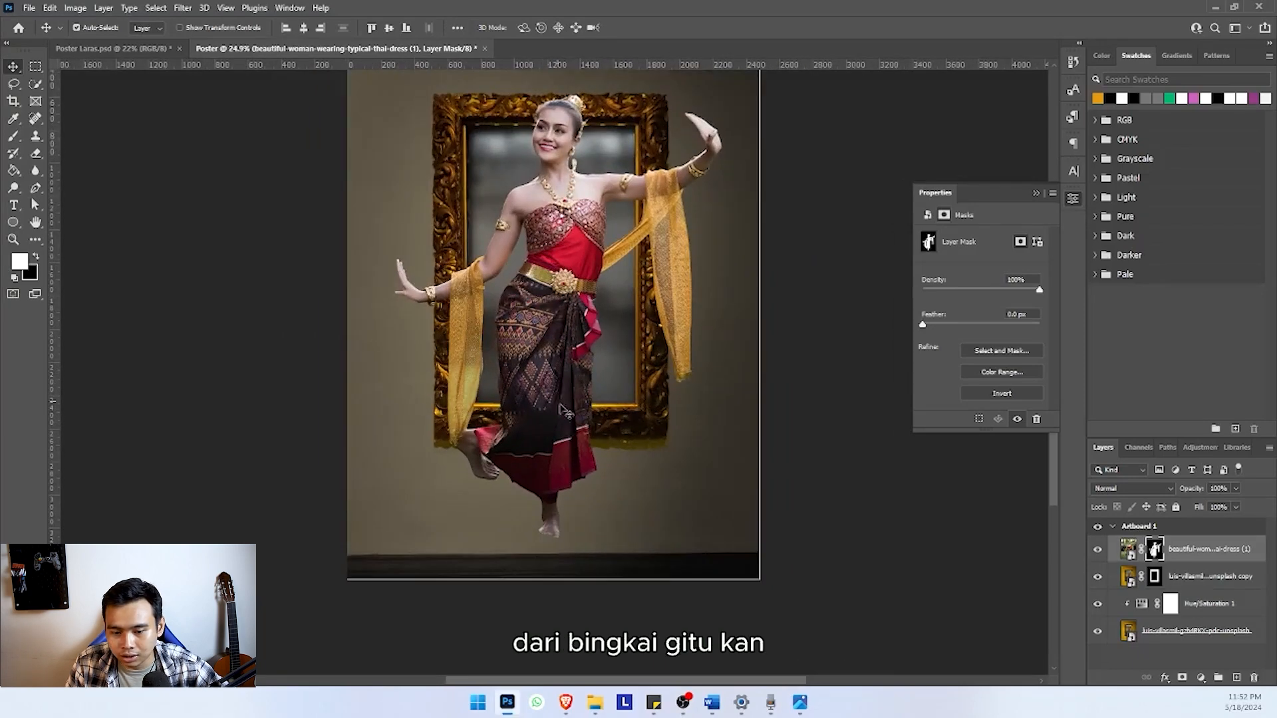
# With the Polygonal Lasso, outline the dancer's lower legs and skirt from the frame opening's lower inner edge down to below her feet
pyautogui.click(1206, 547)
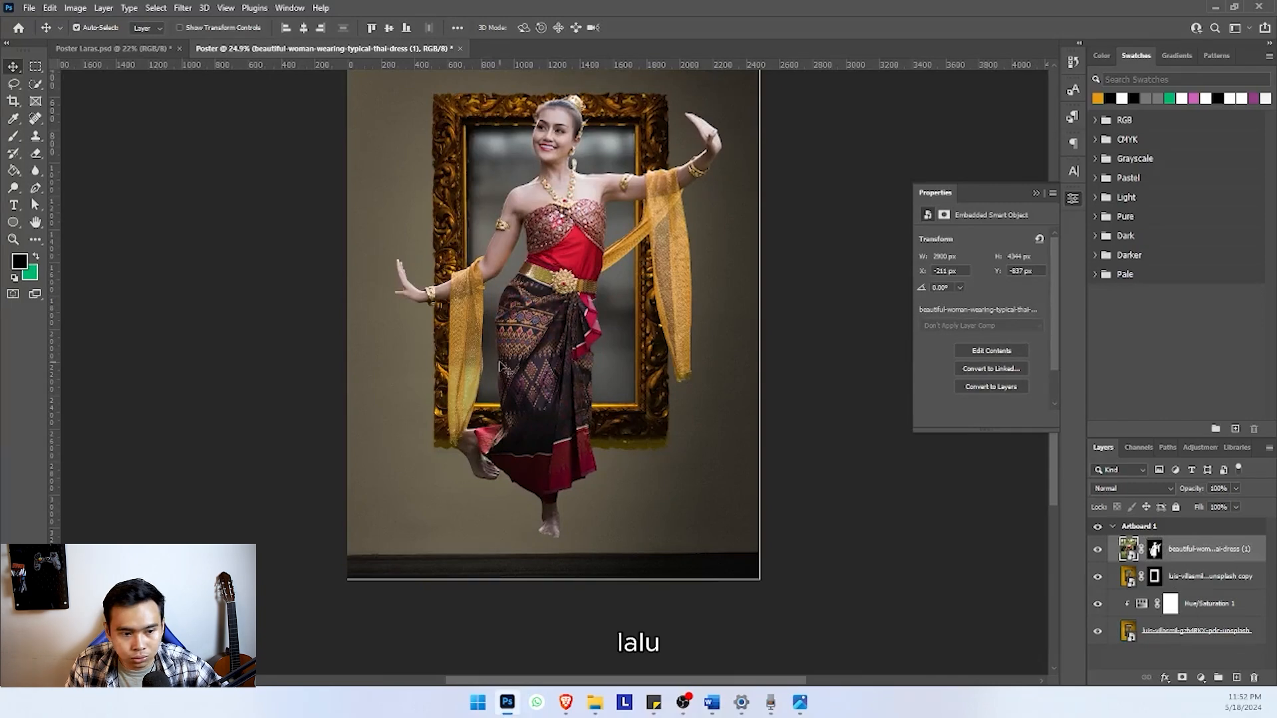
pyautogui.click(13, 84)
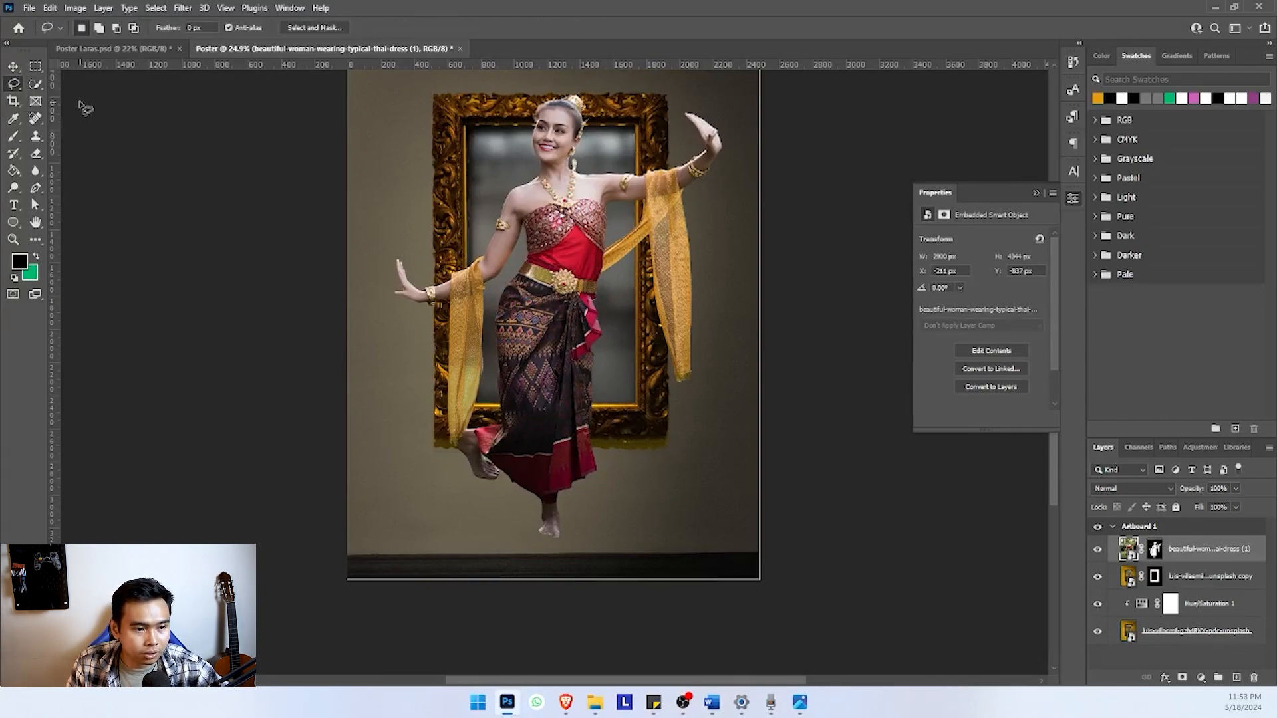
pyautogui.rightClick(14, 84)
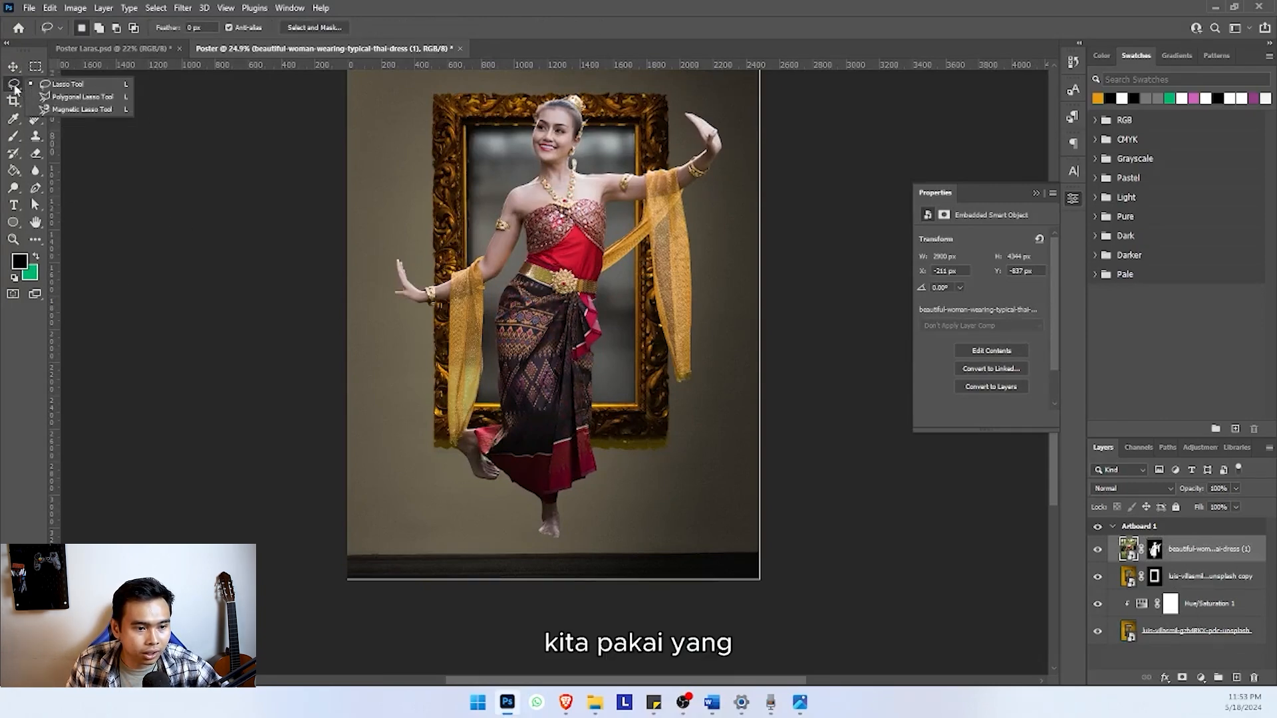
pyautogui.click(80, 97)
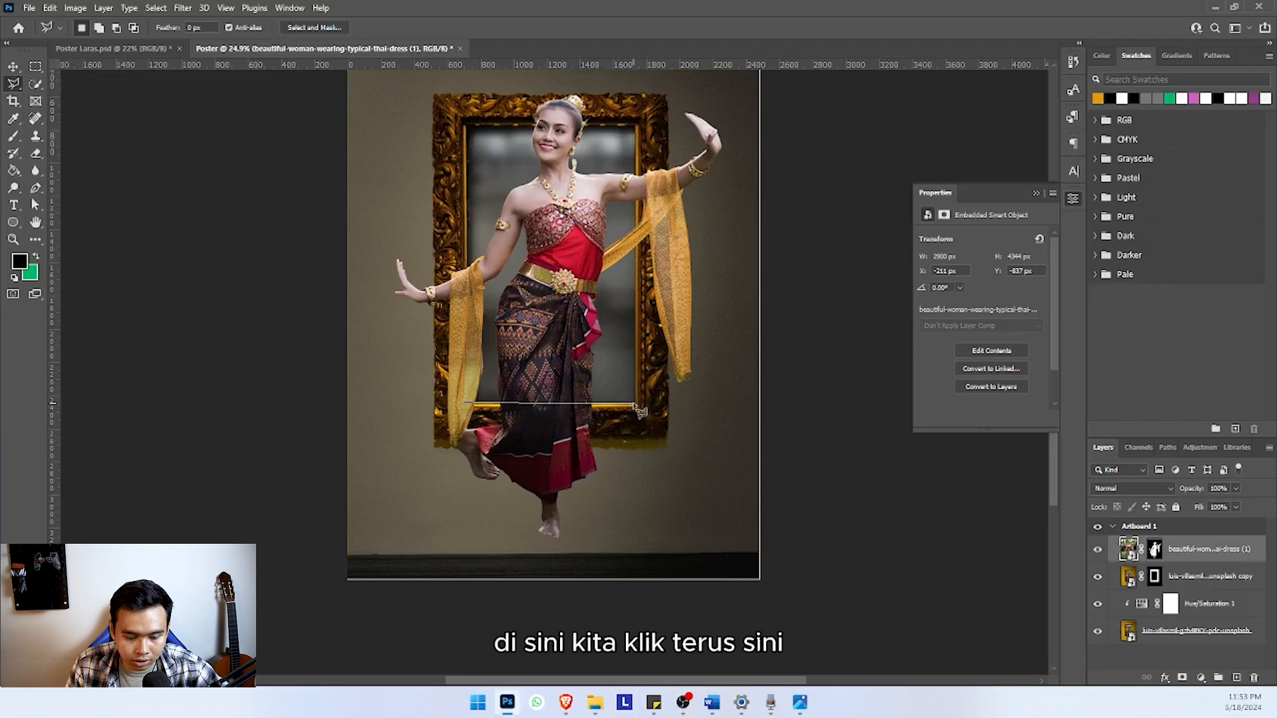
pyautogui.click(678, 553)
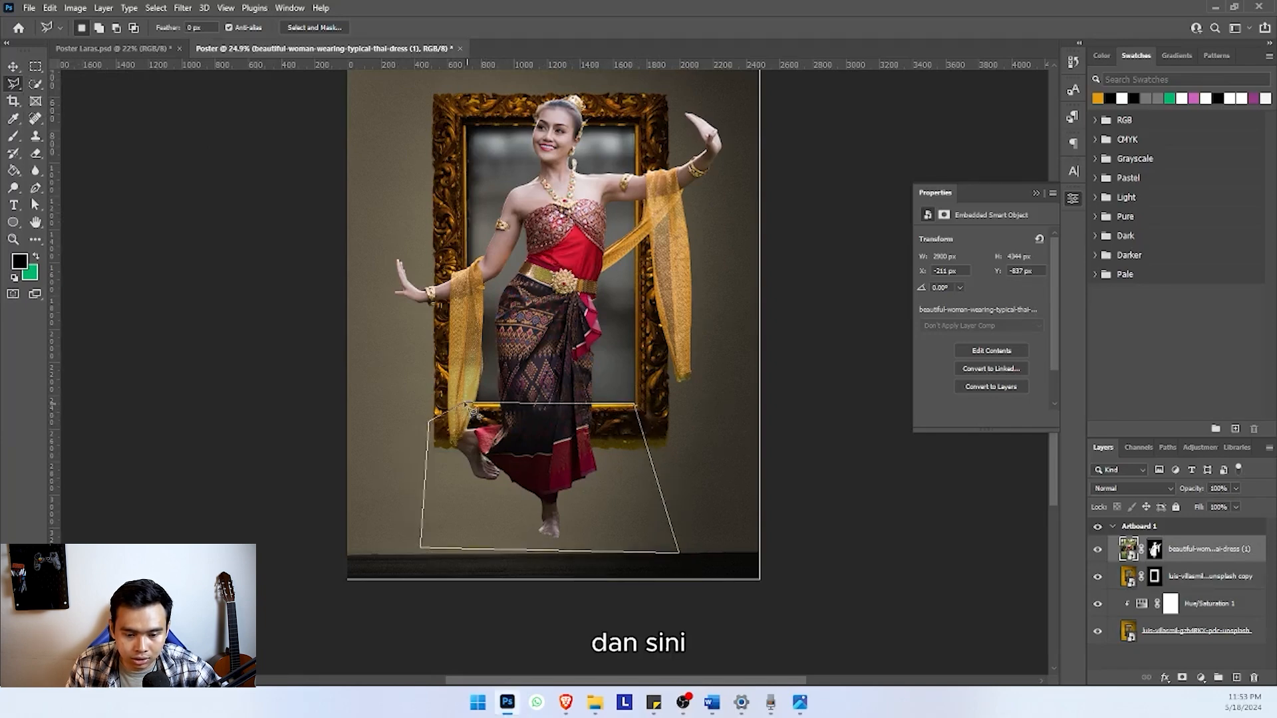
pyautogui.click(470, 407)
# Brush black on the dancer's layer mask inside the selection to hide her legs and skirt below the frame opening
pyautogui.click(1155, 548)
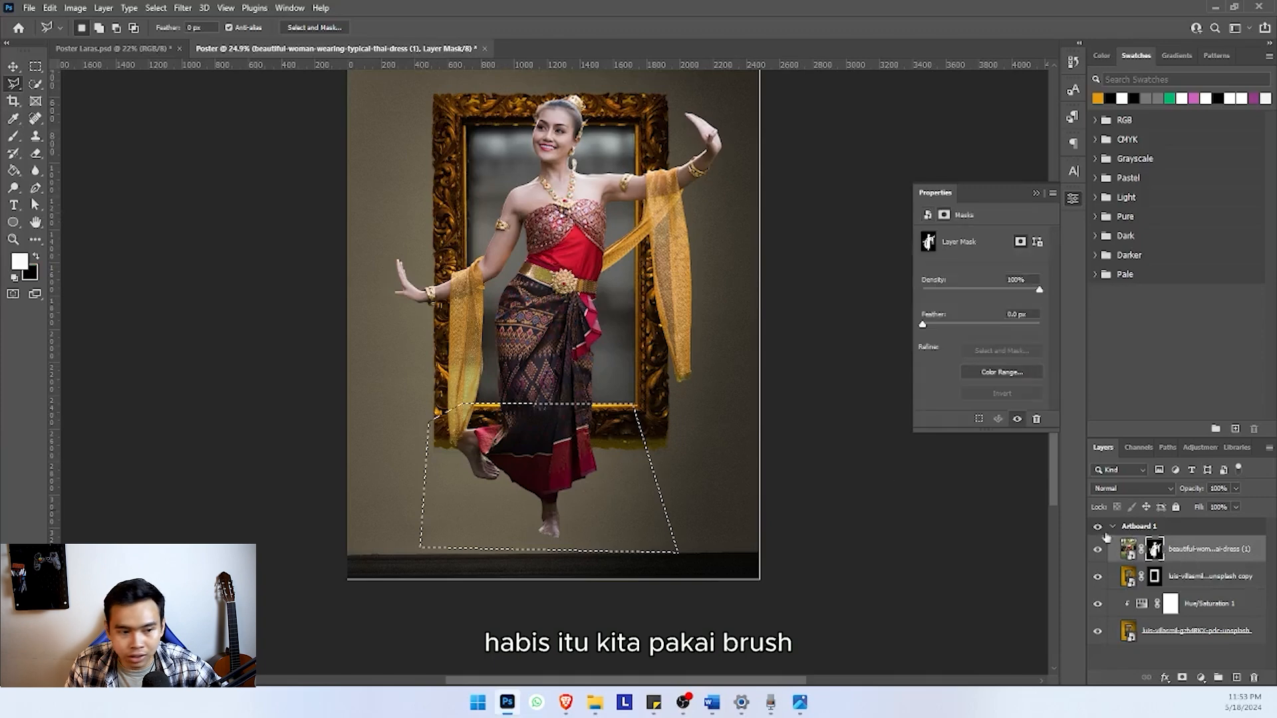
pyautogui.click(13, 135)
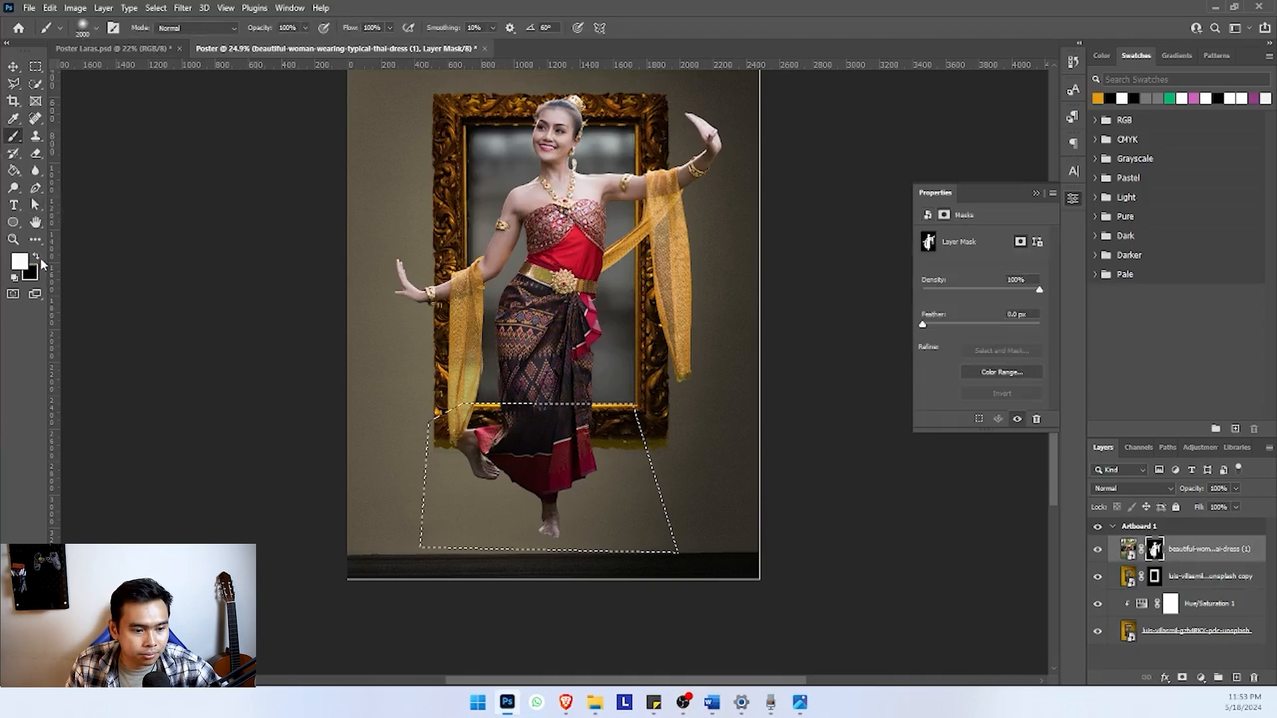
pyautogui.click(37, 257)
pyautogui.moveTo(453, 462)
pyautogui.mouseDown()
pyautogui.moveTo(573, 464)
pyautogui.moveTo(456, 470)
pyautogui.moveTo(550, 472)
pyautogui.mouseUp()
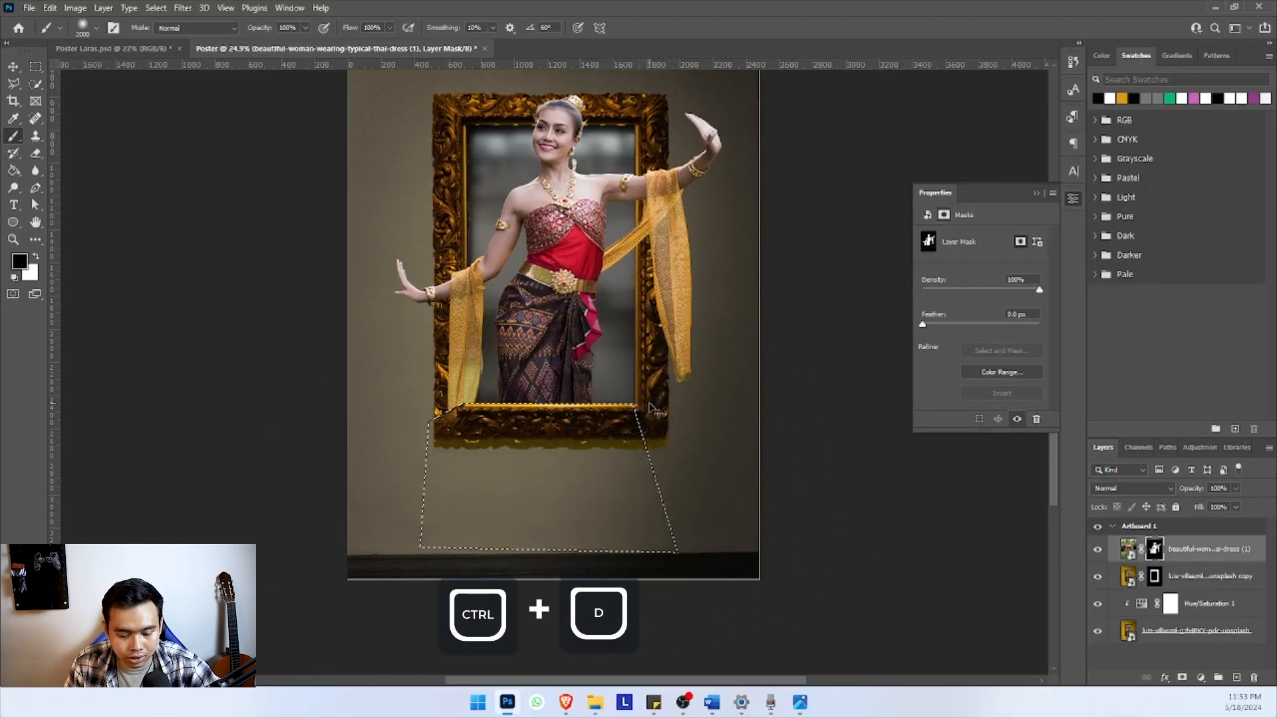
# Clear the selection and place the red scarf image pngegg from the Bahan Poster Laras folder into the Poster document
pyautogui.hotkey('ctrl', 'd')
pyautogui.scroll(-1, 527, 370)
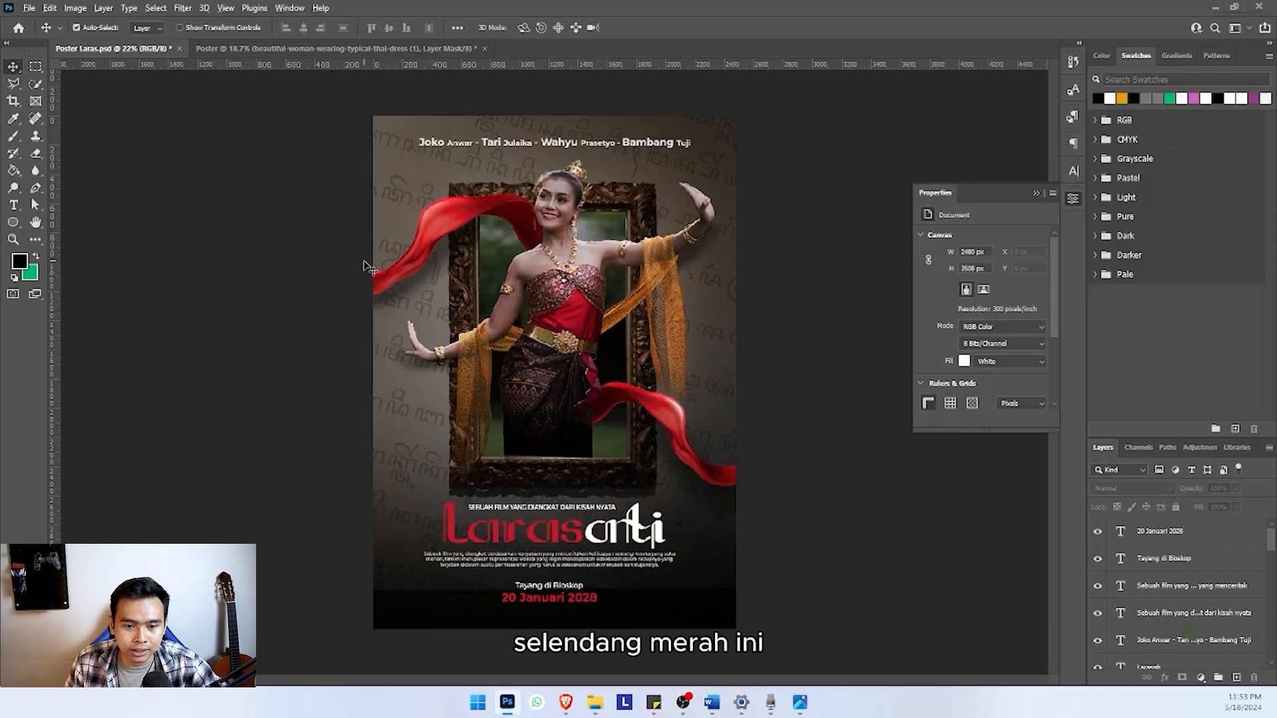
pyautogui.hotkey('alt', 'Tab')
pyautogui.click(858, 333)
pyautogui.moveTo(858, 332); pyautogui.dragTo(526, 658)
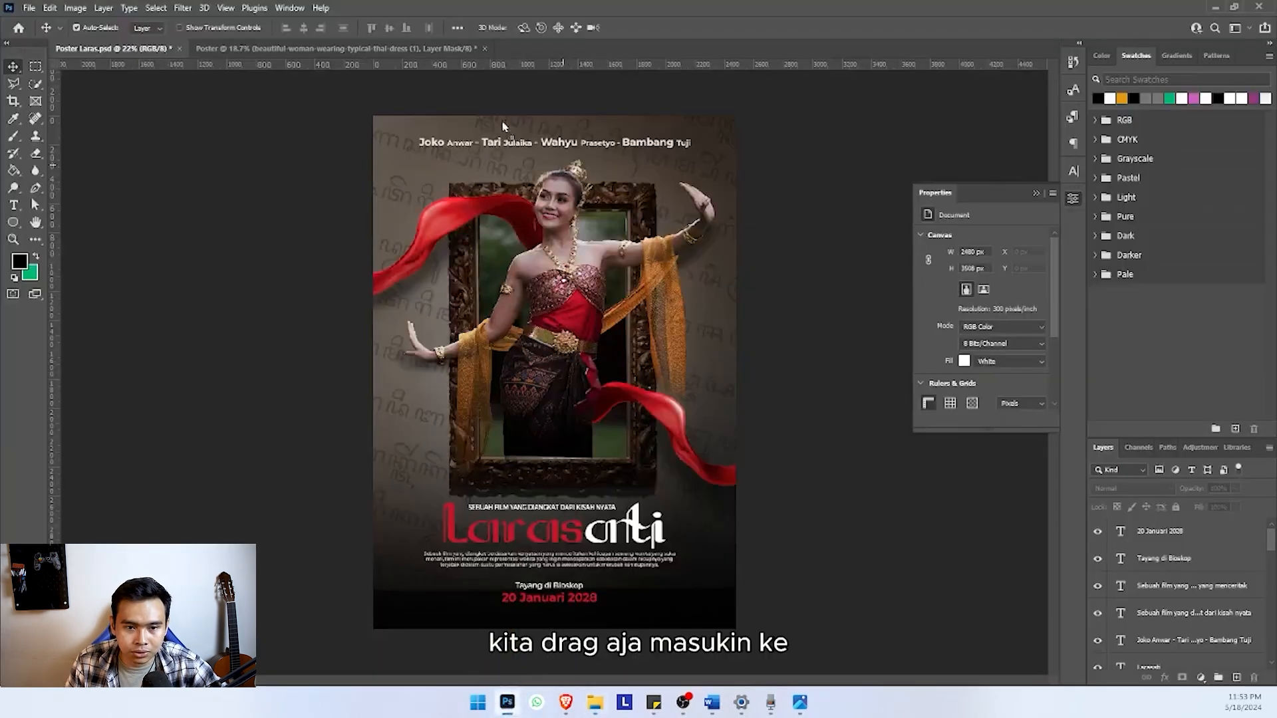
pyautogui.moveTo(502, 127); pyautogui.dragTo(430, 248)
# Scale the scarf to 294.10% and position it to sweep in from the artboard's left edge to the dancer's shoulder
pyautogui.moveTo(517, 274); pyautogui.dragTo(606, 274)
pyautogui.moveTo(509, 242); pyautogui.dragTo(441, 261)
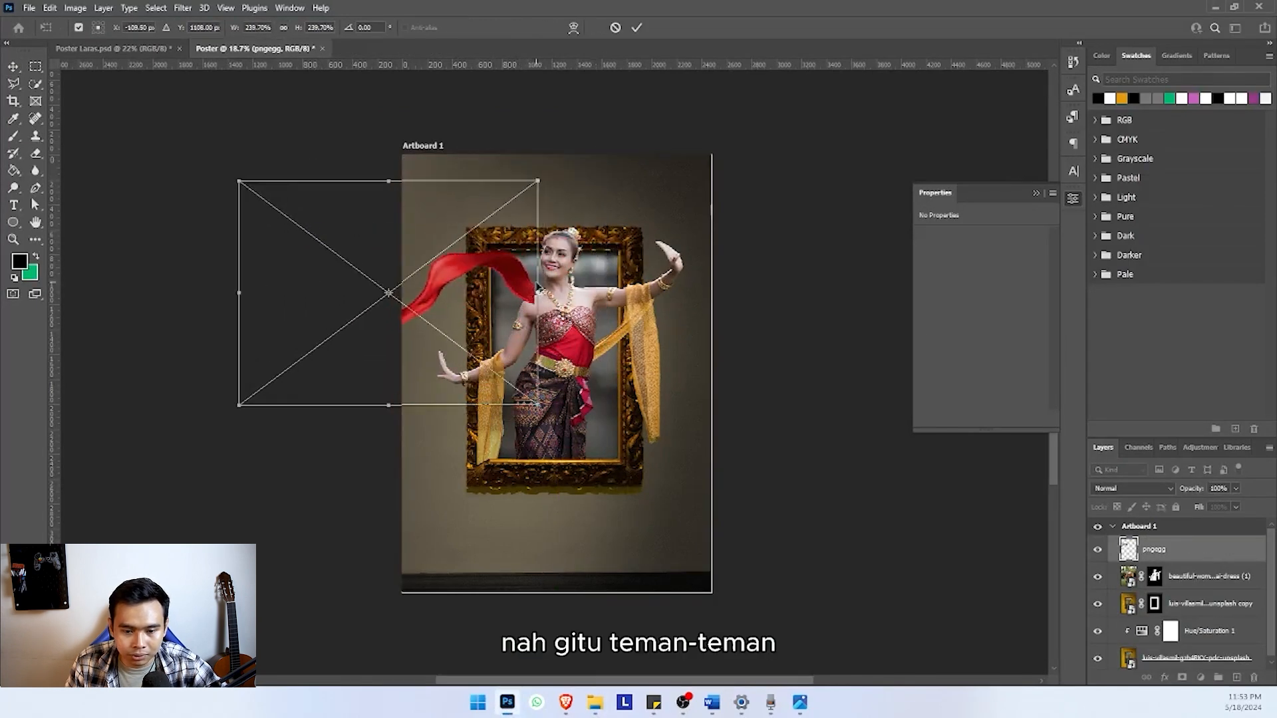
pyautogui.moveTo(538, 292); pyautogui.dragTo(501, 275)
# Move the scarf layer below the dancer's layer and shift the scarf slightly down so its end tucks behind her shoulder
pyautogui.moveTo(1162, 554); pyautogui.dragTo(1169, 584)
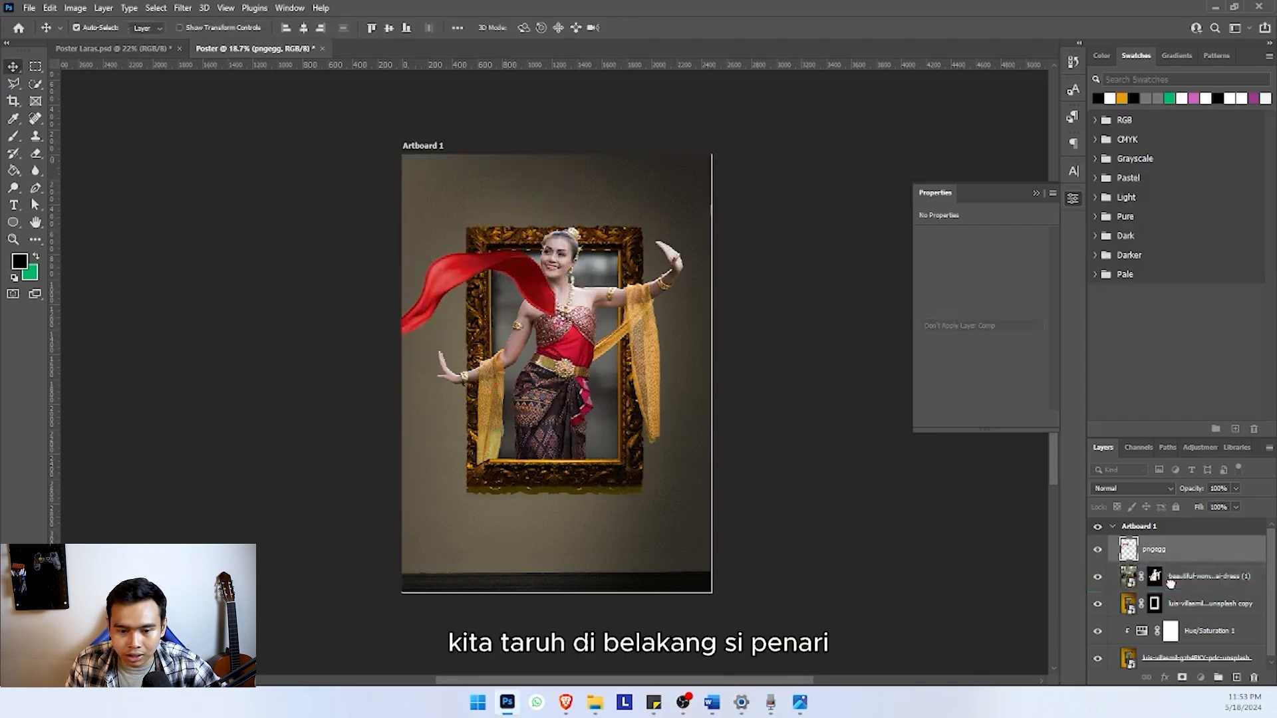
pyautogui.scroll(3, 512, 264)
pyautogui.moveTo(512, 267); pyautogui.dragTo(513, 275)
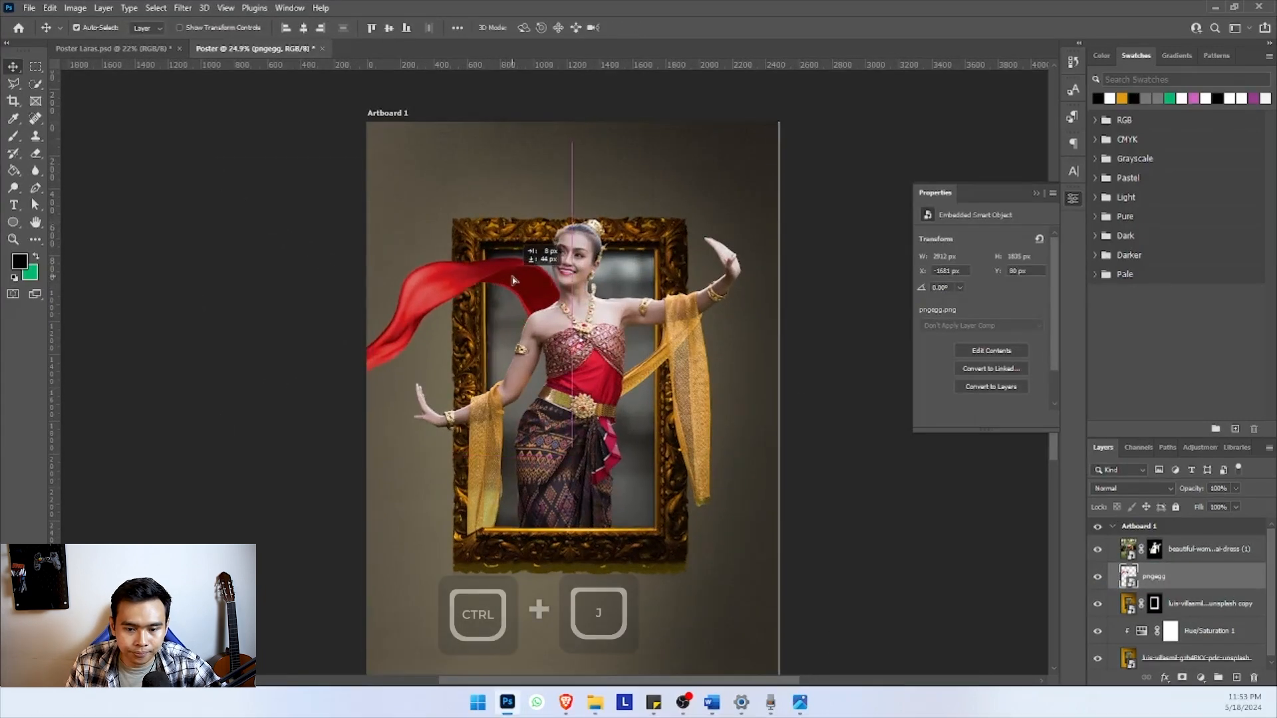
# Duplicate the scarf layer and flip the copy both horizontally and vertically
pyautogui.scroll(-5, 519, 284)
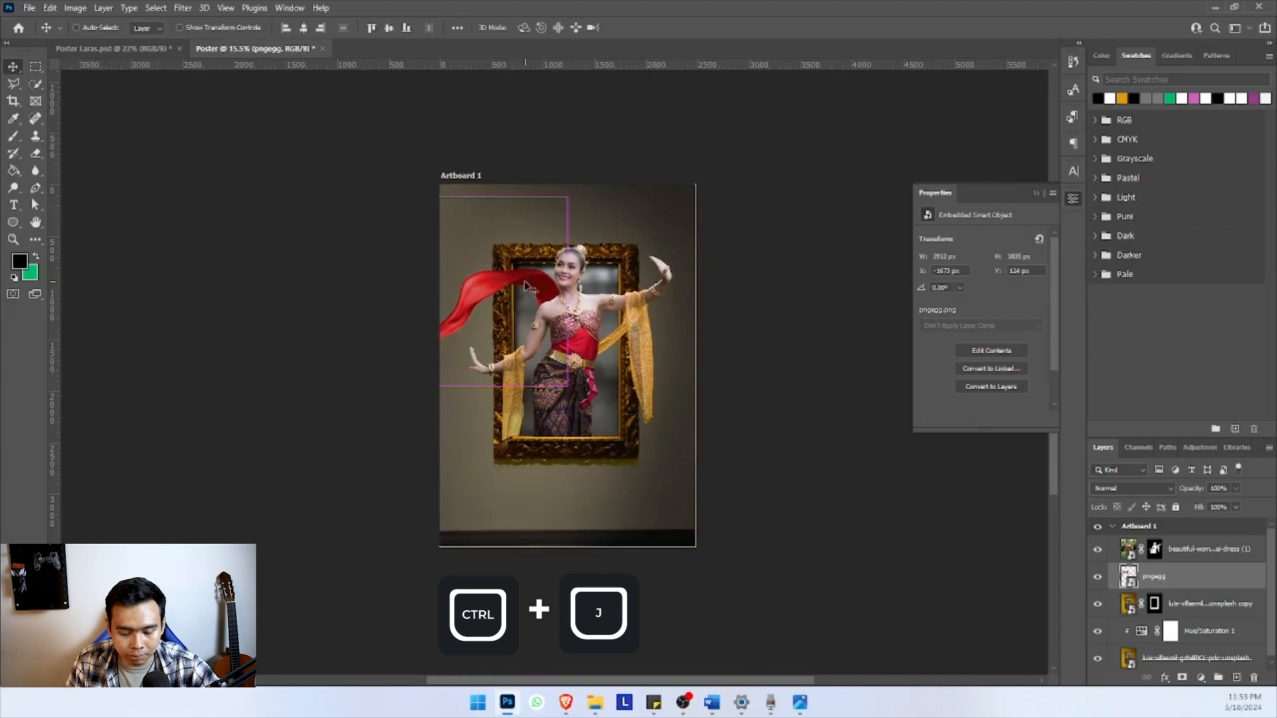
pyautogui.hotkey('ctrl', 'j')
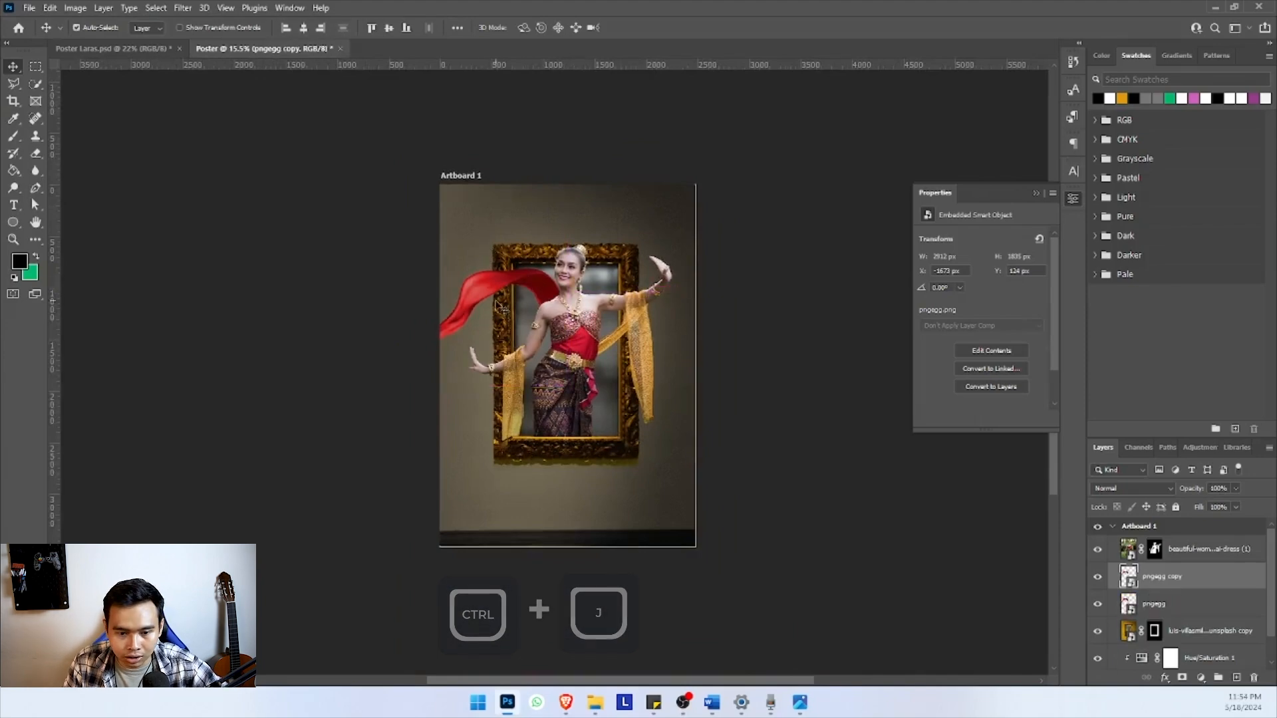
pyautogui.moveTo(500, 291); pyautogui.dragTo(571, 392)
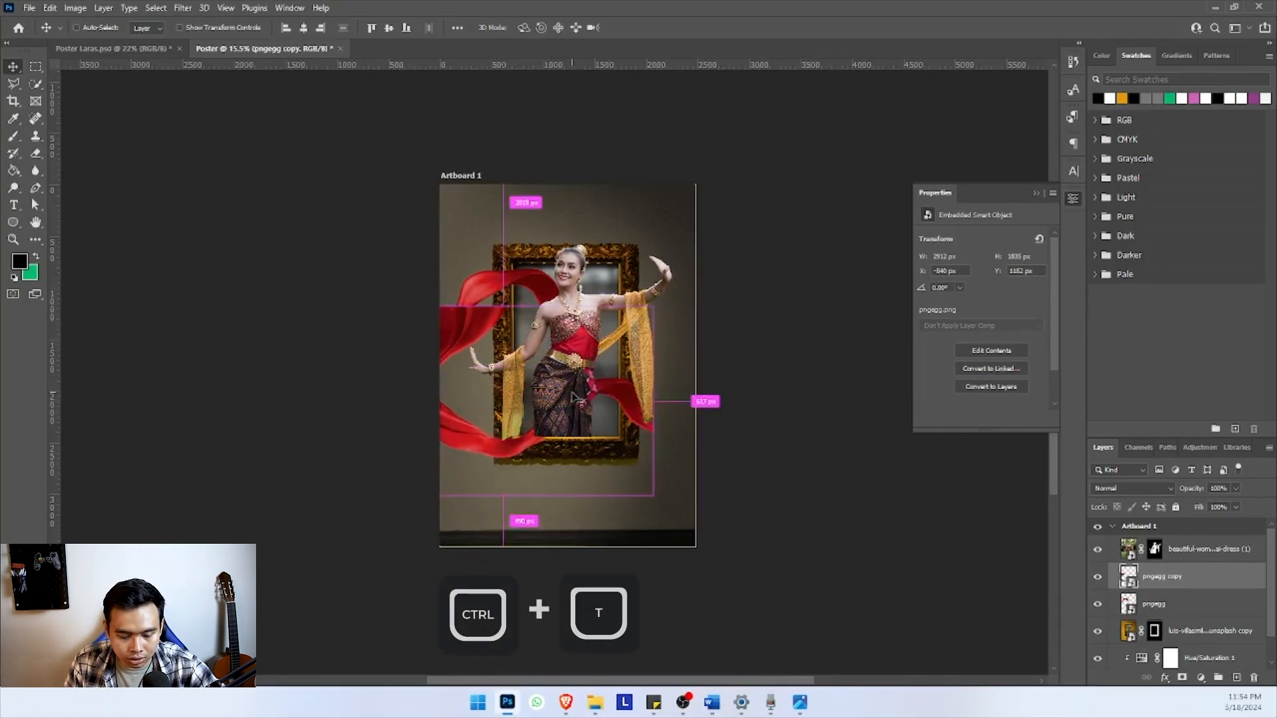
pyautogui.hotkey('ctrl', 't')
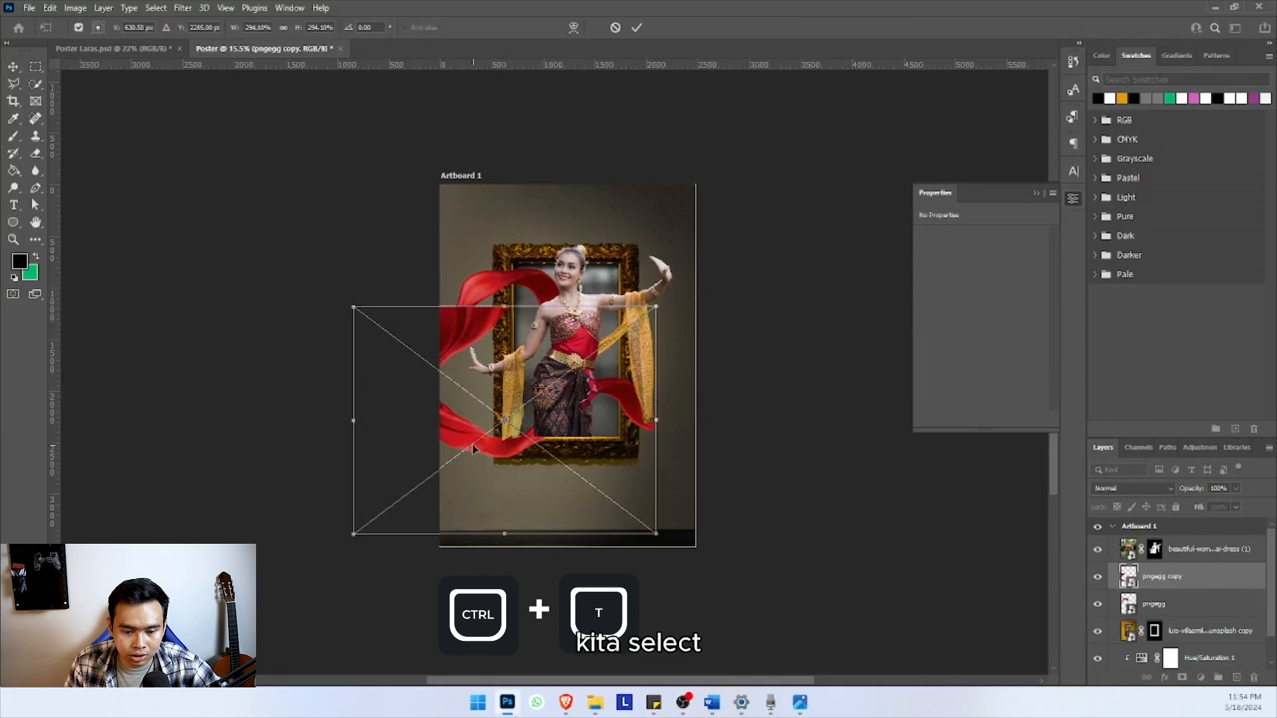
pyautogui.rightClick(476, 447)
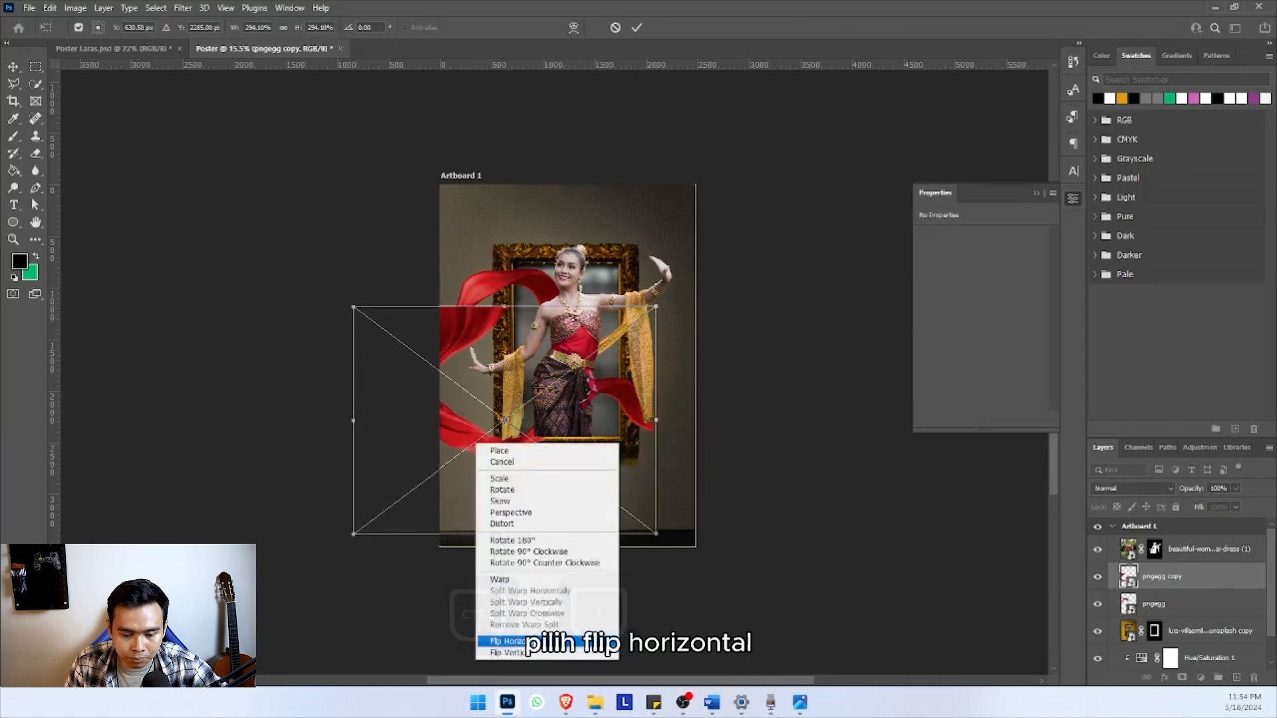
pyautogui.click(512, 641)
pyautogui.rightClick(456, 410)
pyautogui.click(492, 602)
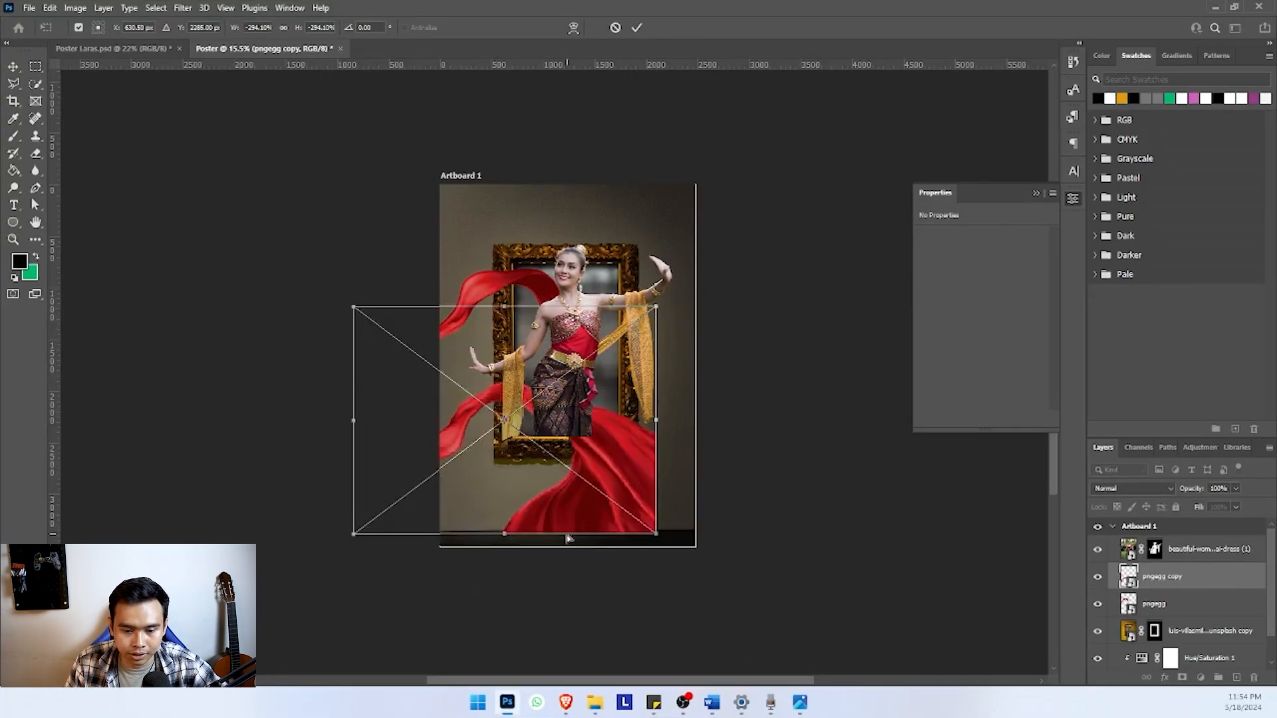
# Position the flipped scarf so it flows from behind the dancer's hip to the artboard's lower right edge
pyautogui.moveTo(607, 452); pyautogui.dragTo(823, 422)
pyautogui.moveTo(657, 396); pyautogui.dragTo(677, 413)
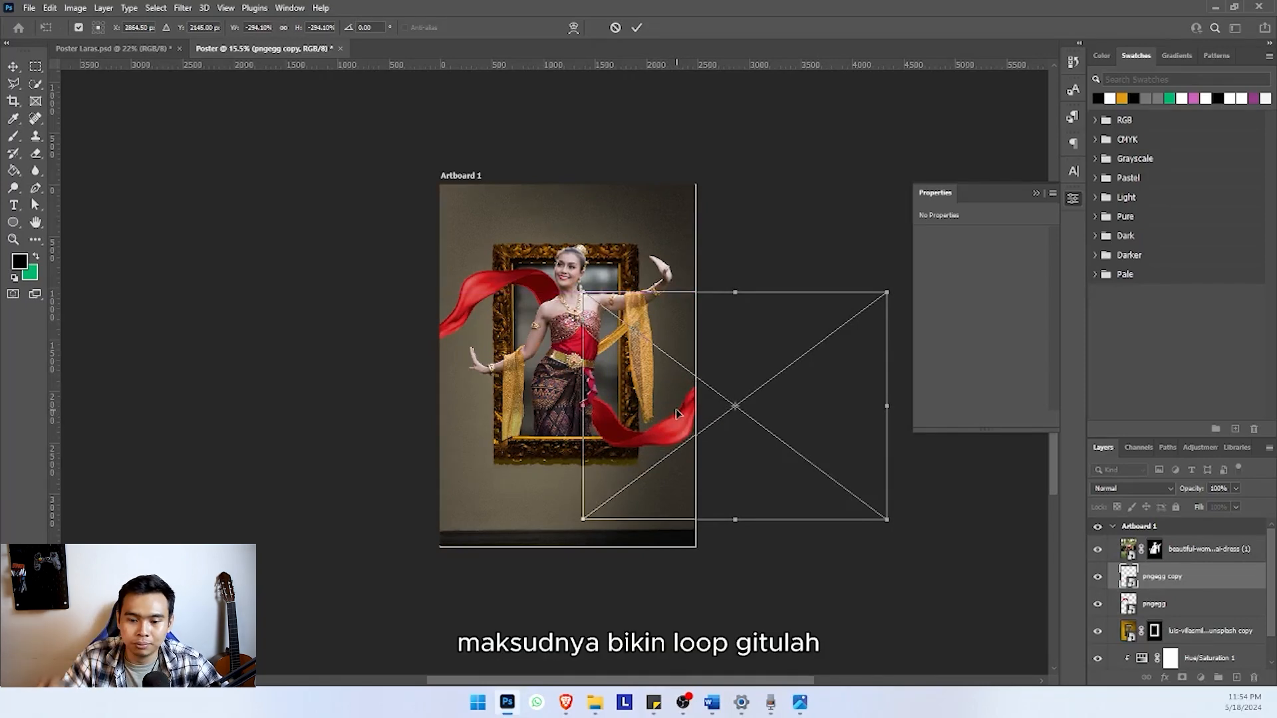
pyautogui.scroll(-2, 579, 220)
pyautogui.click(636, 27)
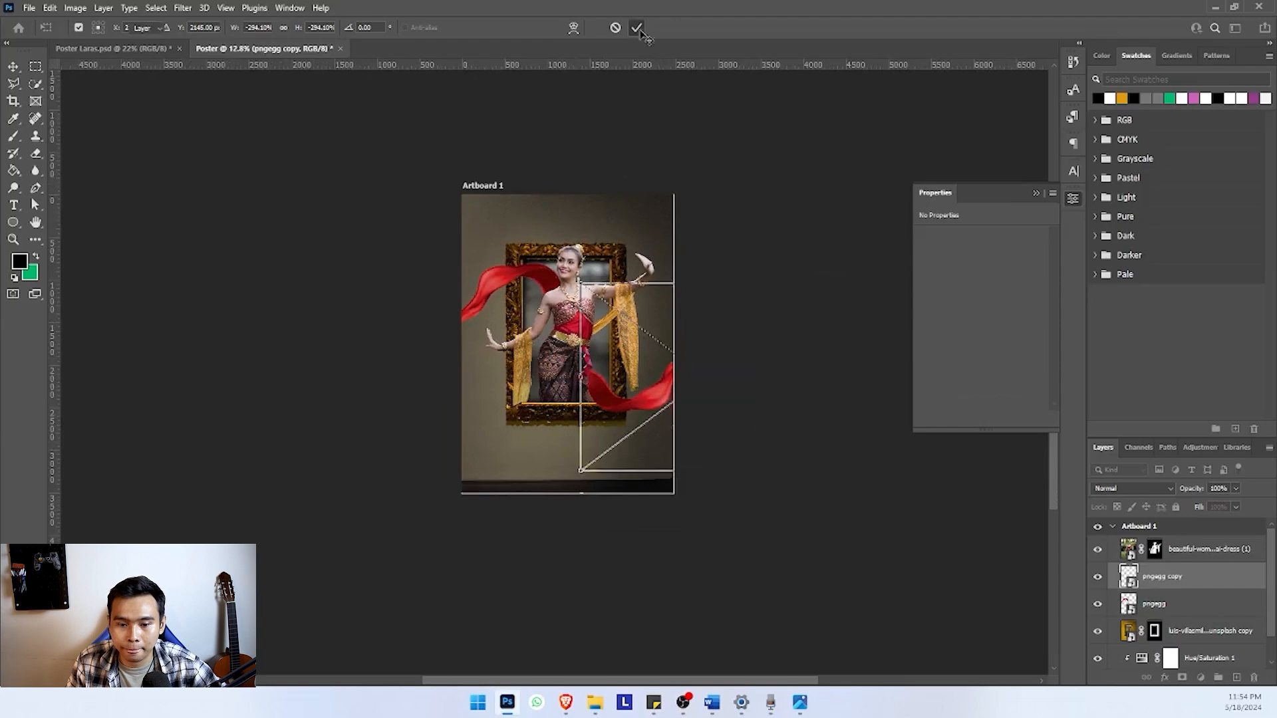
# Examine how well the scarves, dancer and frame match the wall in colour and brightness
pyautogui.scroll(-2, 610, 317)
pyautogui.scroll(2, 611, 317)
pyautogui.scroll(-1, 610, 317)
pyautogui.scroll(2, 585, 313)
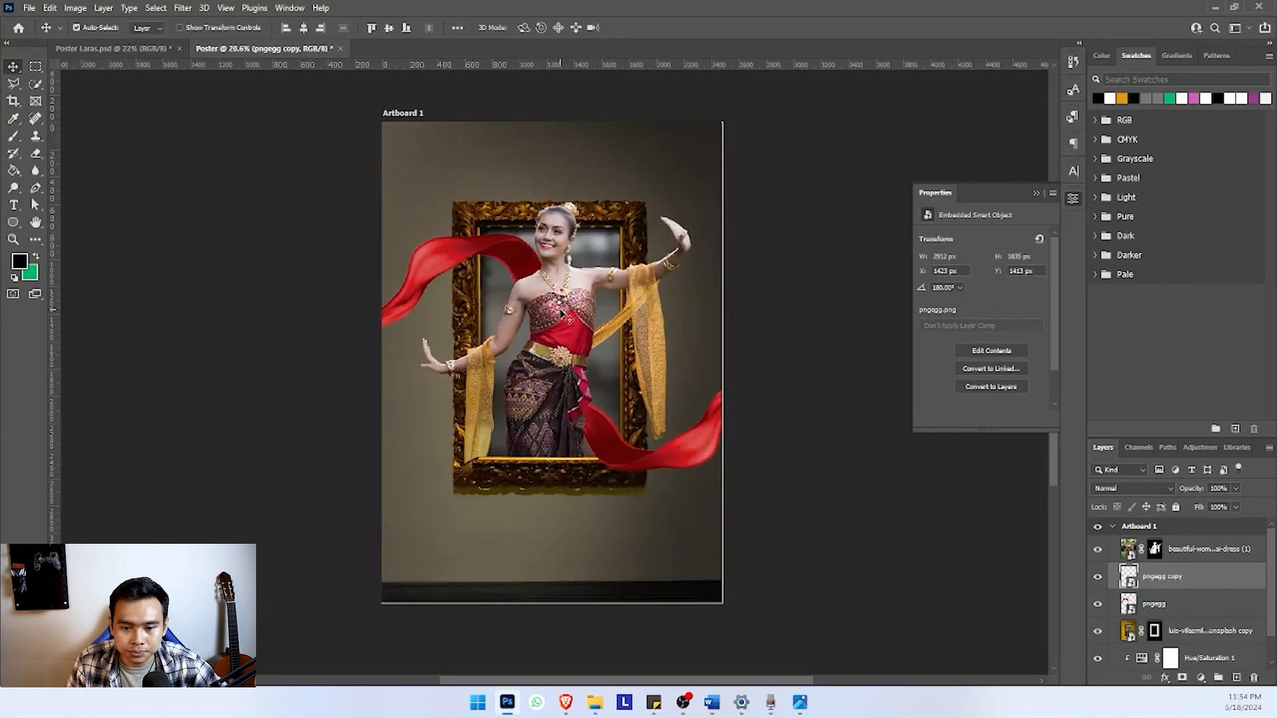
pyautogui.scroll(-2, 559, 309)
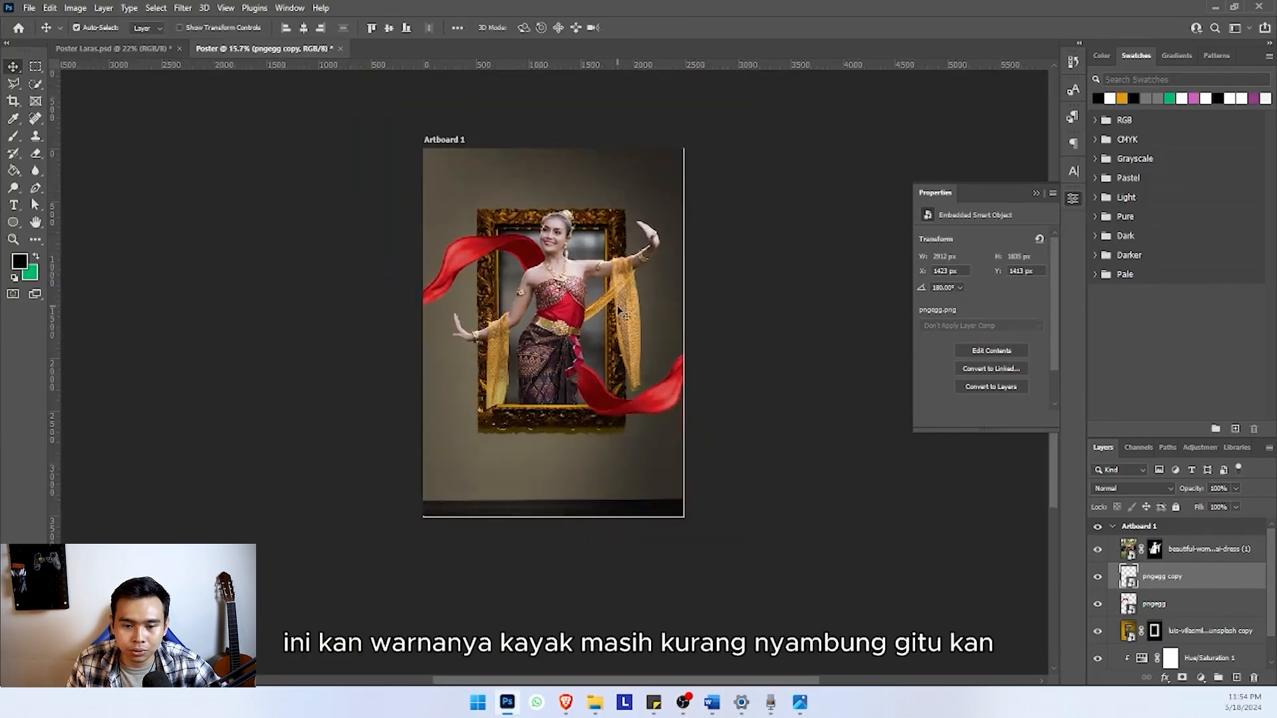
pyautogui.scroll(2, 585, 299)
pyautogui.scroll(-1, 558, 272)
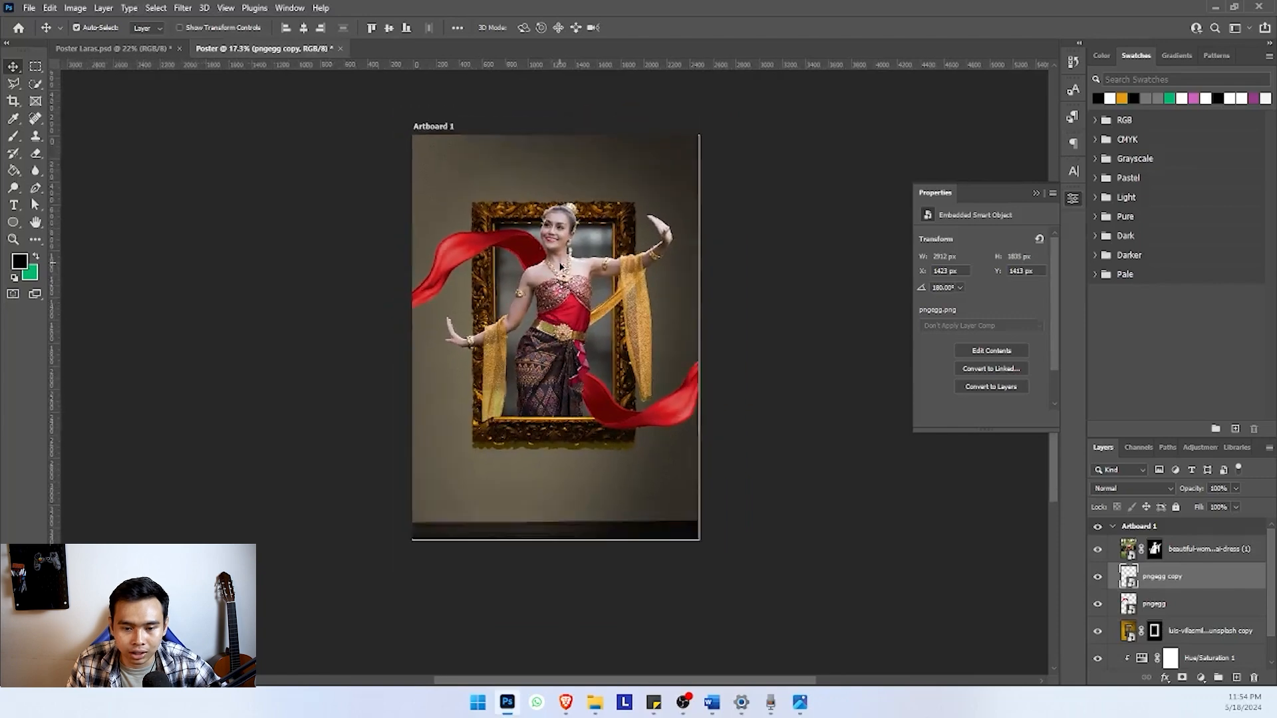
pyautogui.scroll(1, 560, 266)
pyautogui.click(561, 271)
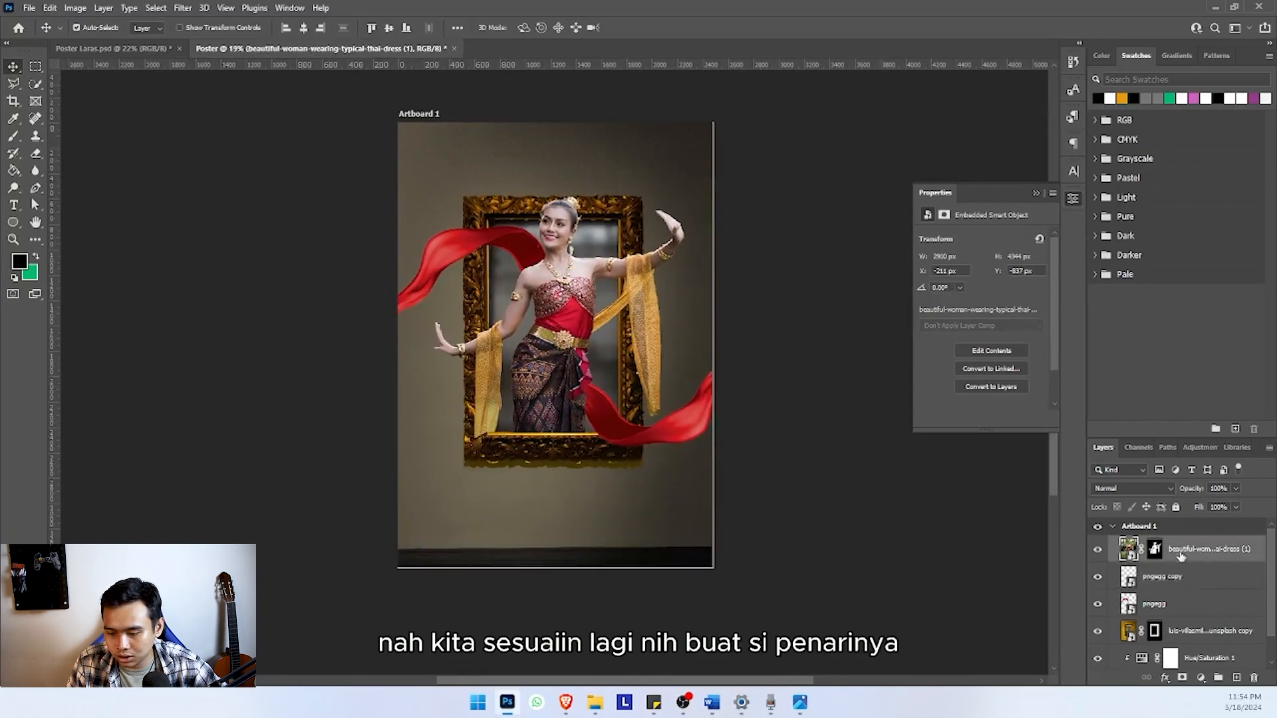
pyautogui.click(1201, 677)
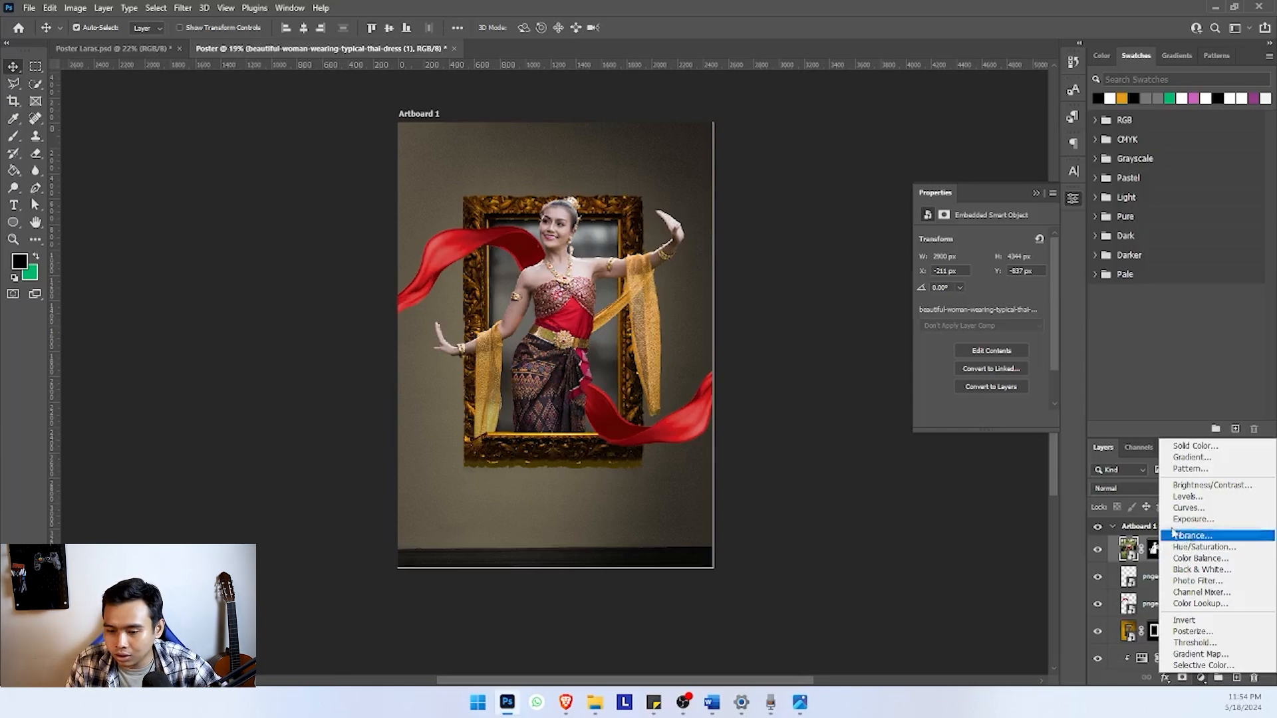
pyautogui.click(878, 467)
# Darken the ornate frame with a Hue/Saturation adjustment clipped to its masked layer, using Saturation -57 and Lightness -15
pyautogui.click(632, 214)
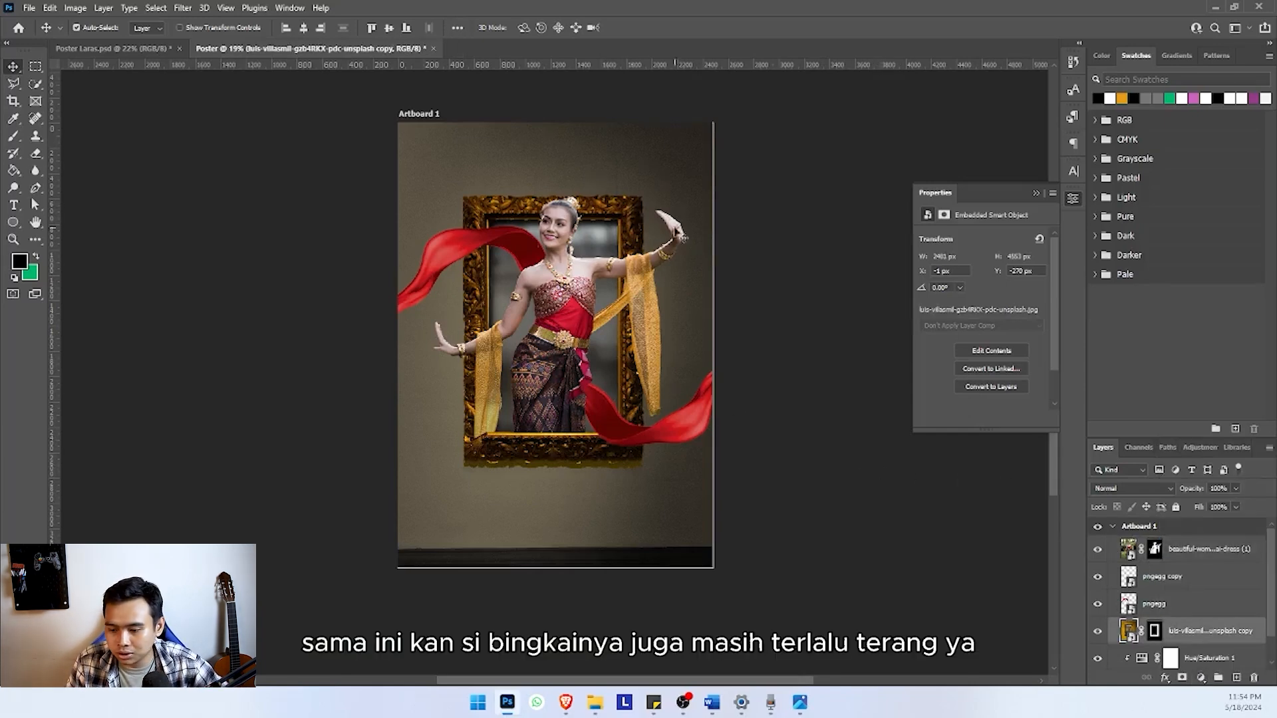
pyautogui.click(1204, 677)
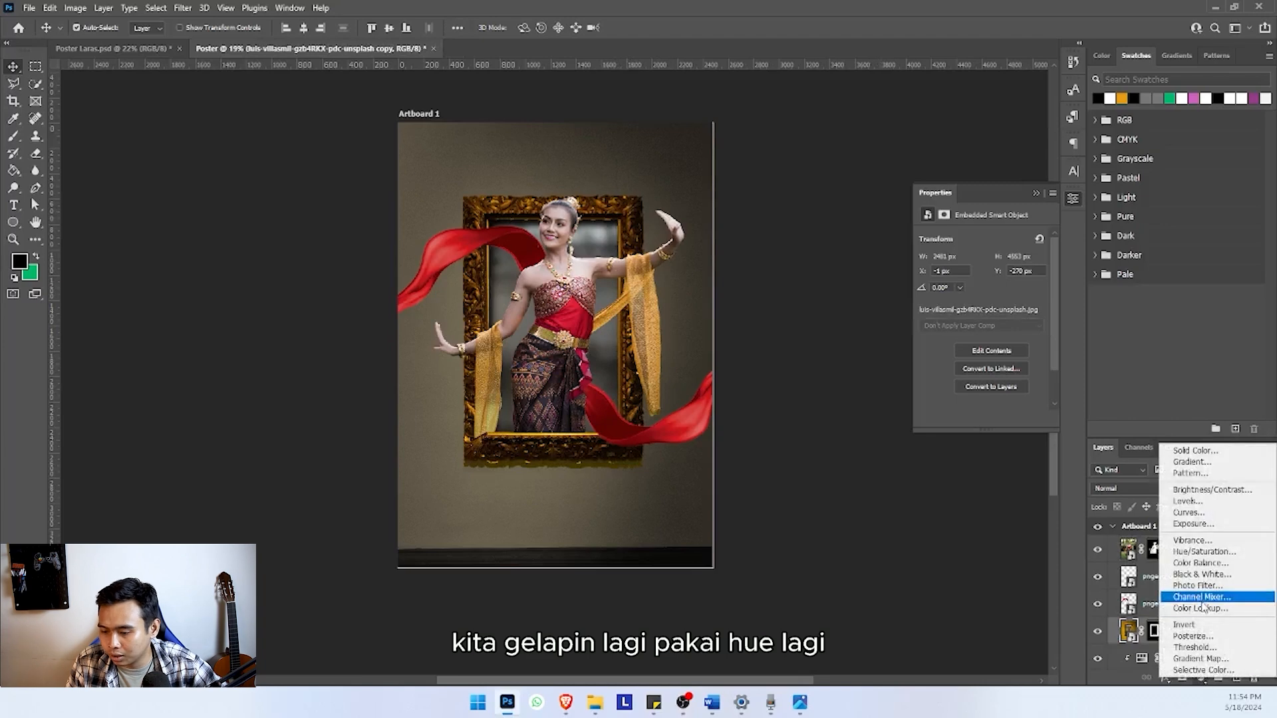
pyautogui.click(1170, 550)
pyautogui.hotkey('ctrl', 'alt', 'g')
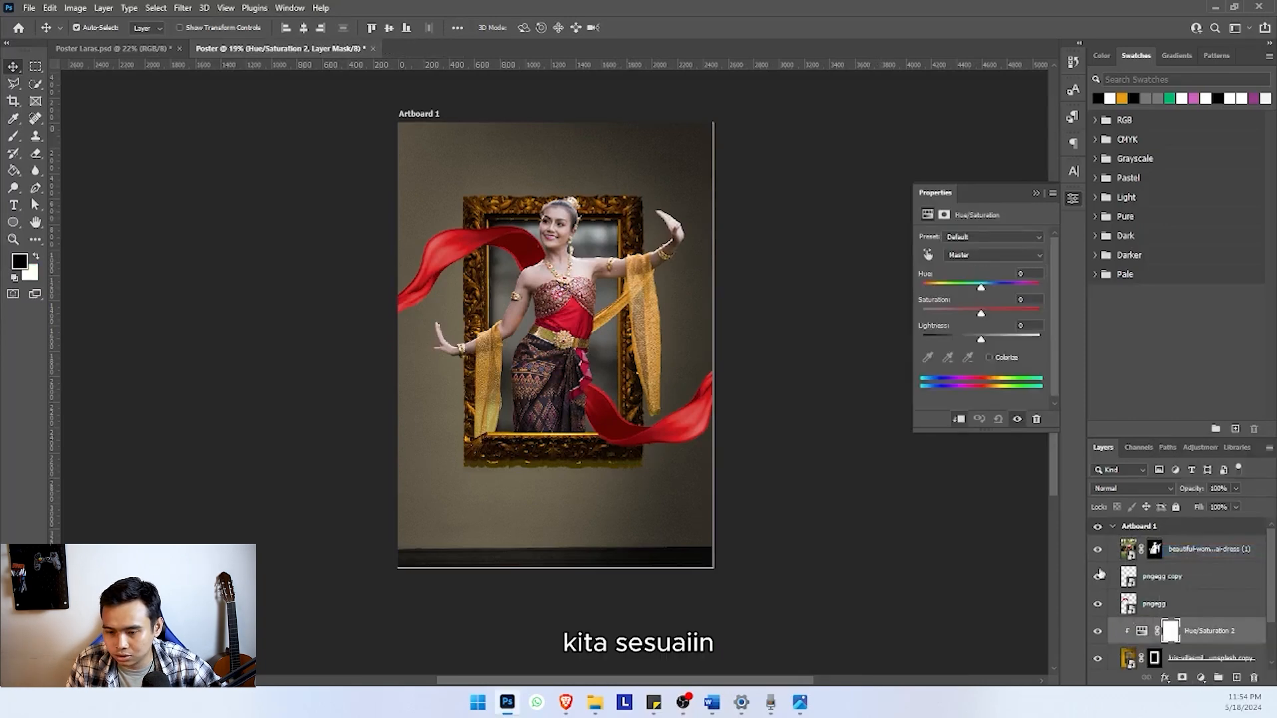
pyautogui.moveTo(947, 310); pyautogui.dragTo(972, 339)
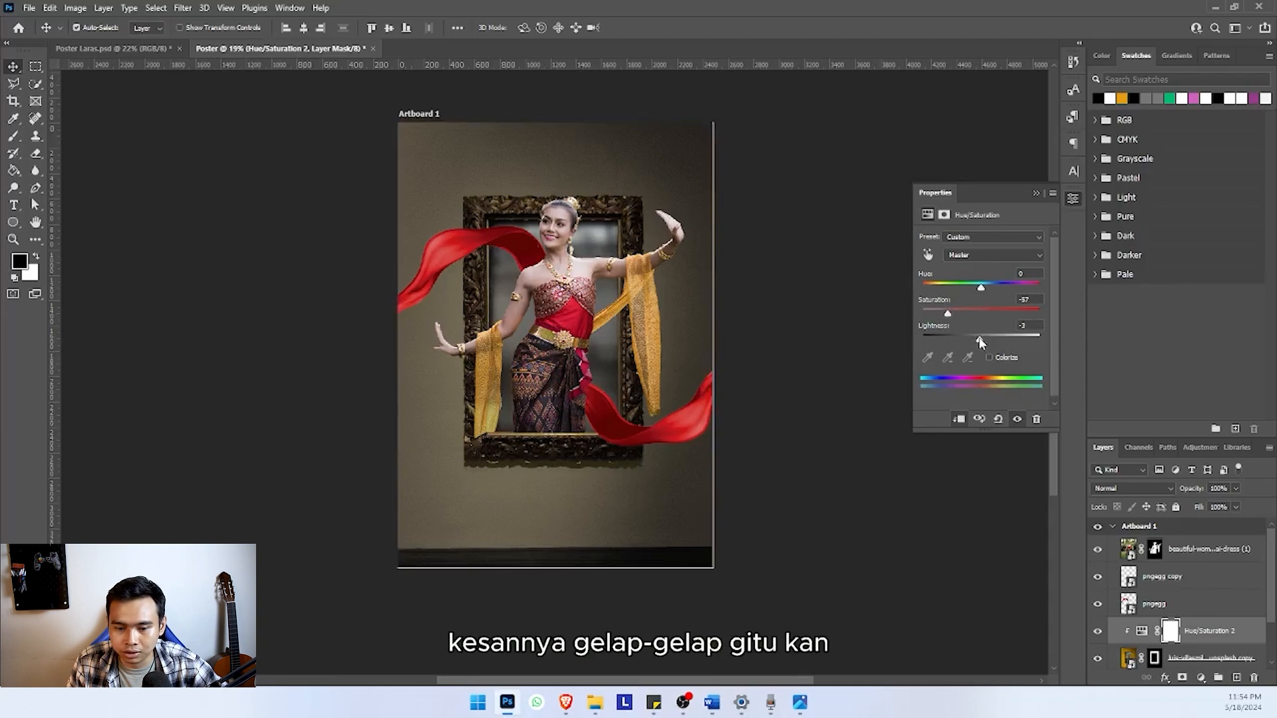
pyautogui.click(818, 291)
# Add a Brightness/Contrast adjustment clipped to the dancer's layer, with Brightness -29 and Contrast 38
pyautogui.click(553, 282)
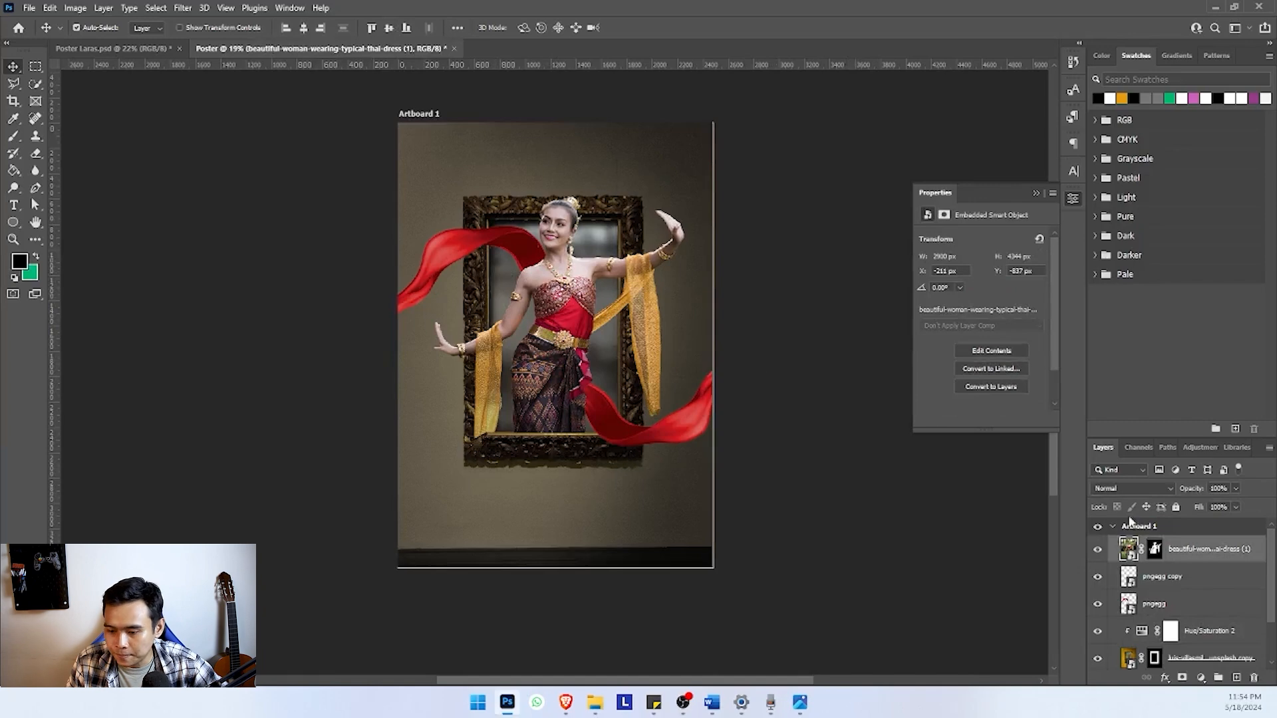
pyautogui.click(1200, 678)
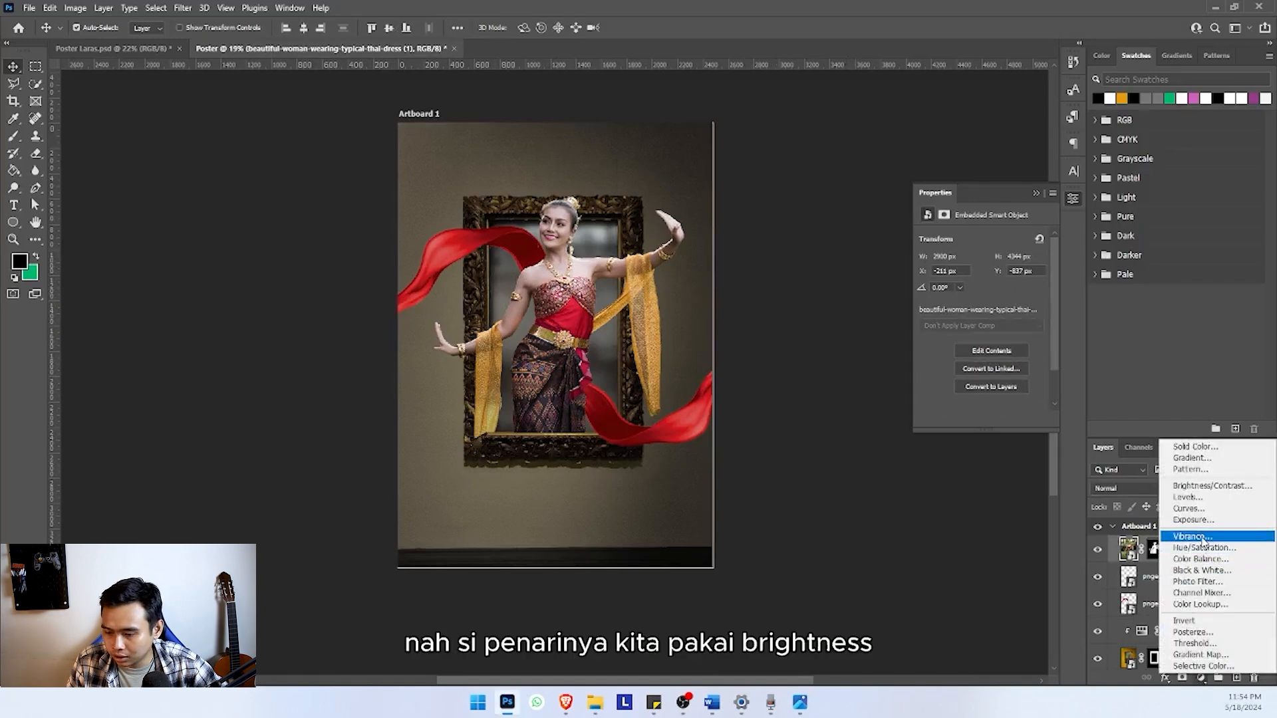
pyautogui.click(1204, 486)
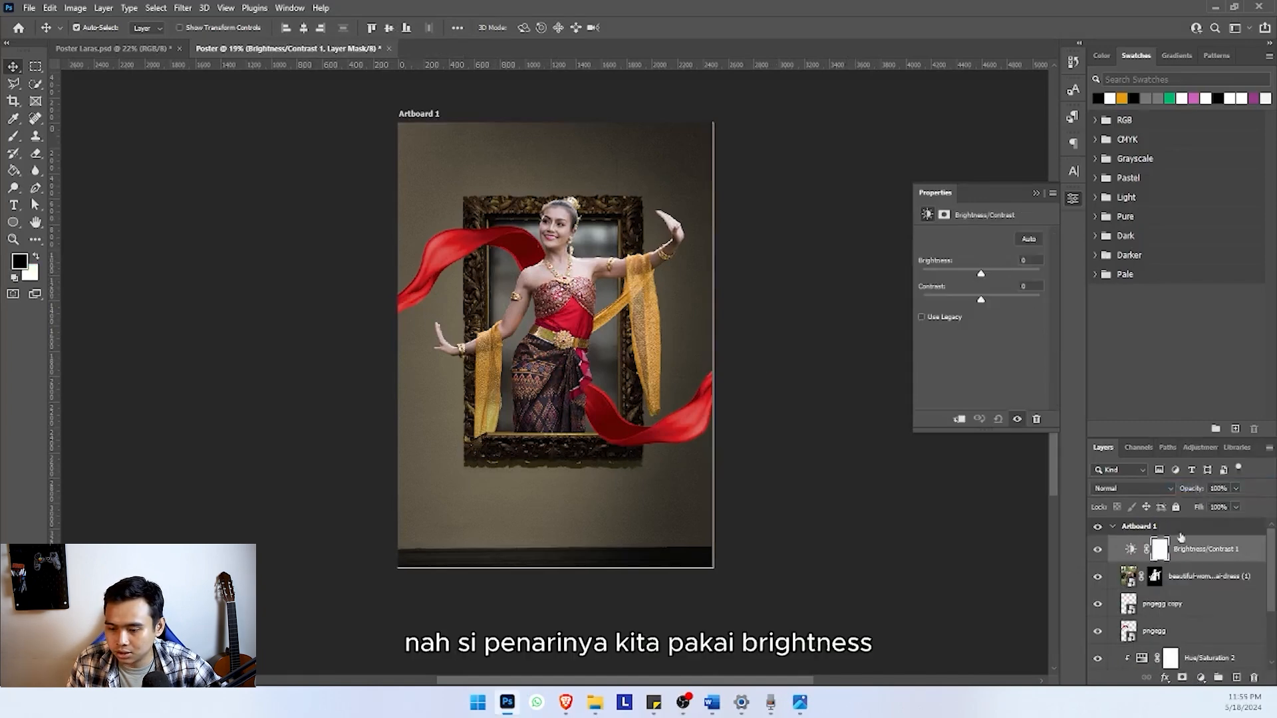
pyautogui.keyDown('alt'); pyautogui.click(1114, 562); pyautogui.keyUp('alt')
pyautogui.moveTo(981, 273)
pyautogui.mouseDown()
pyautogui.moveTo(963, 274)
pyautogui.moveTo(1004, 304)
pyautogui.moveTo(969, 277)
pyautogui.mouseUp()
pyautogui.click(775, 280)
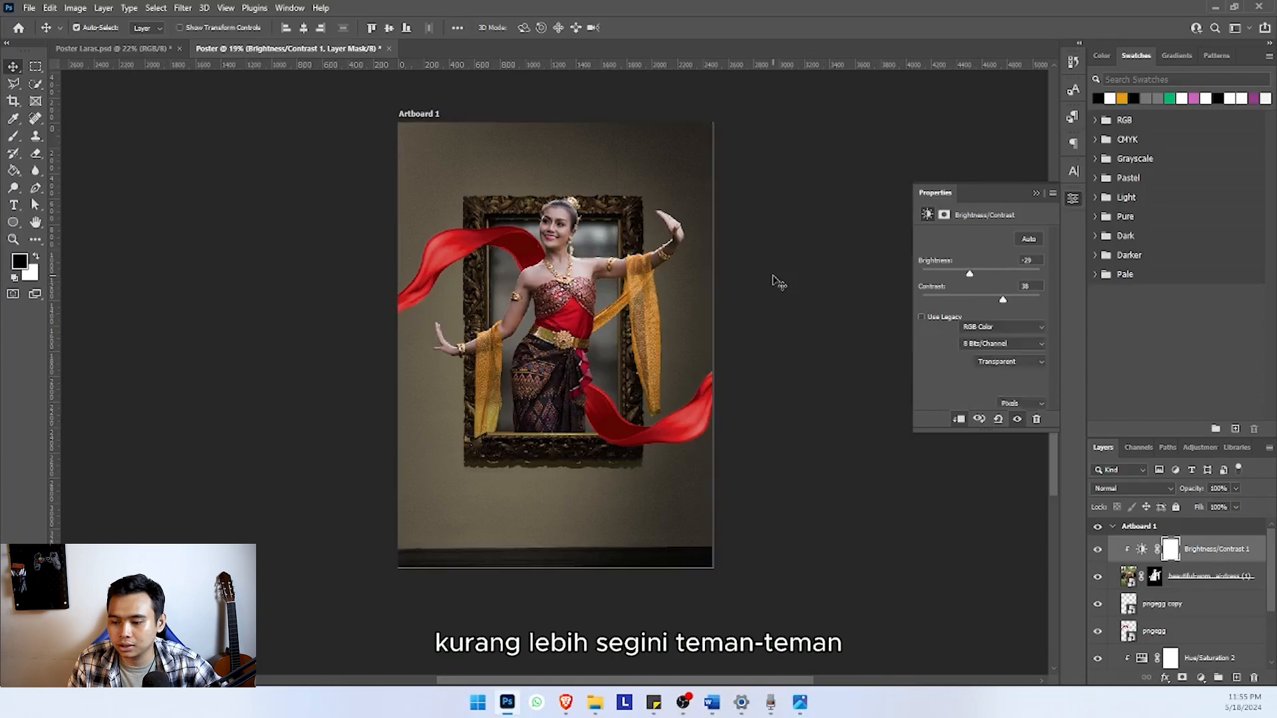
# Check the composition's empty background against the textured wall in the finished Poster Laras.psd reference
pyautogui.scroll(-1, 769, 302)
pyautogui.scroll(1, 566, 340)
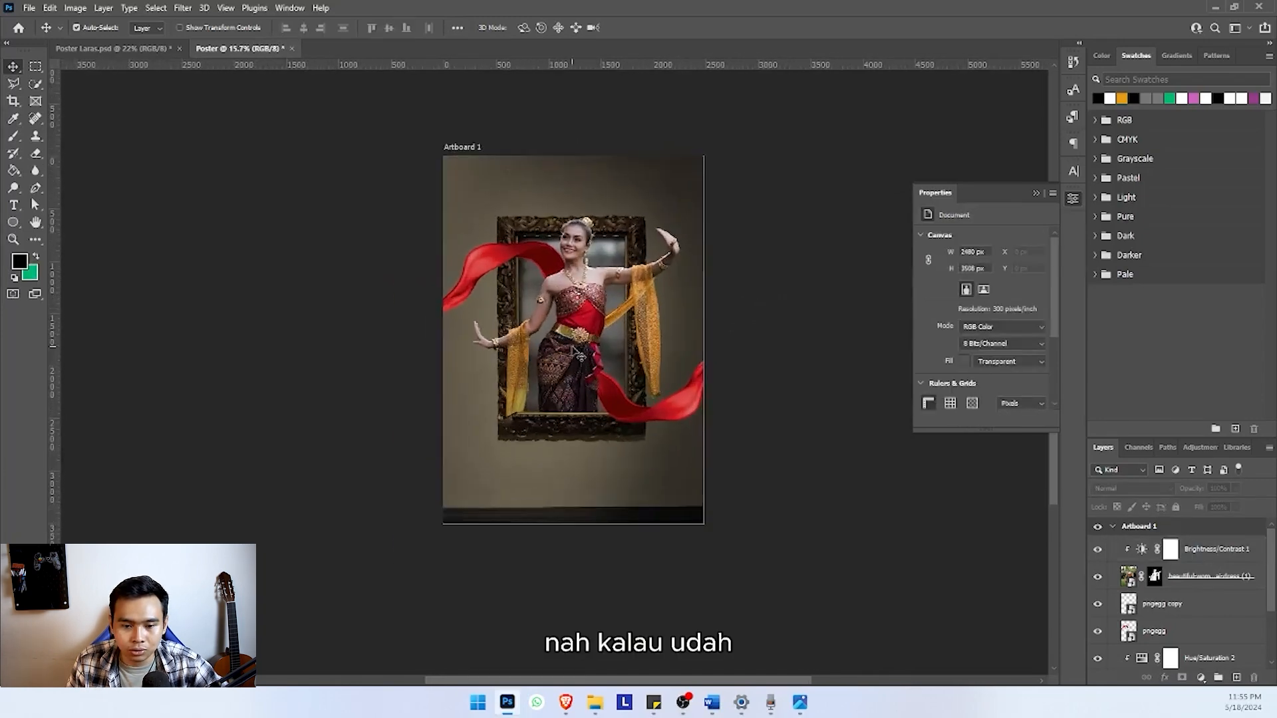
pyautogui.scroll(-1, 466, 252)
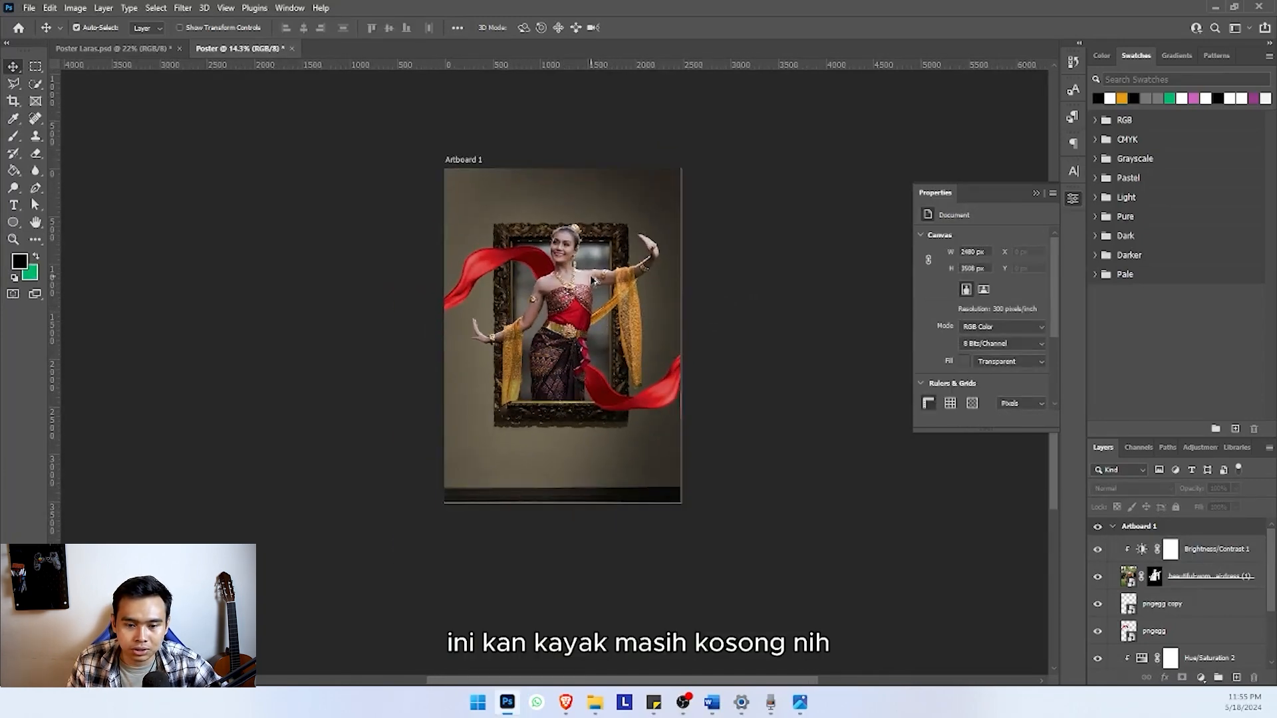
pyautogui.scroll(1, 453, 240)
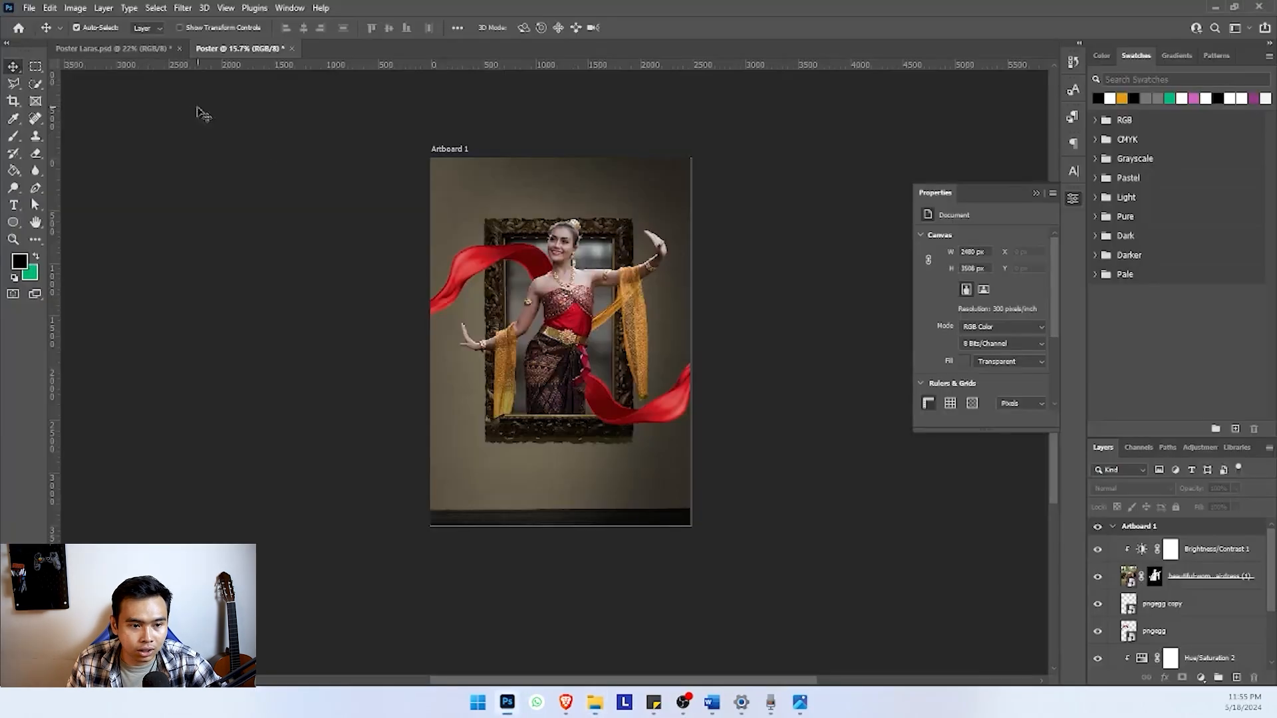
pyautogui.click(137, 49)
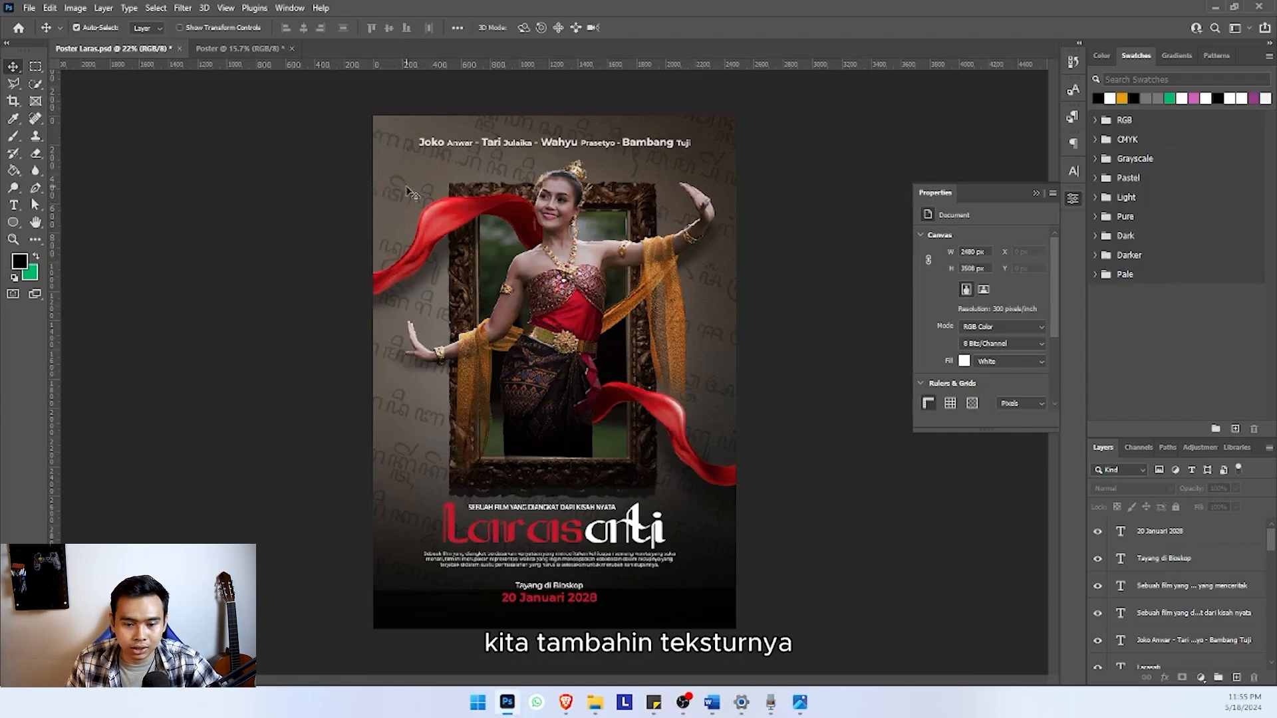
pyautogui.click(240, 48)
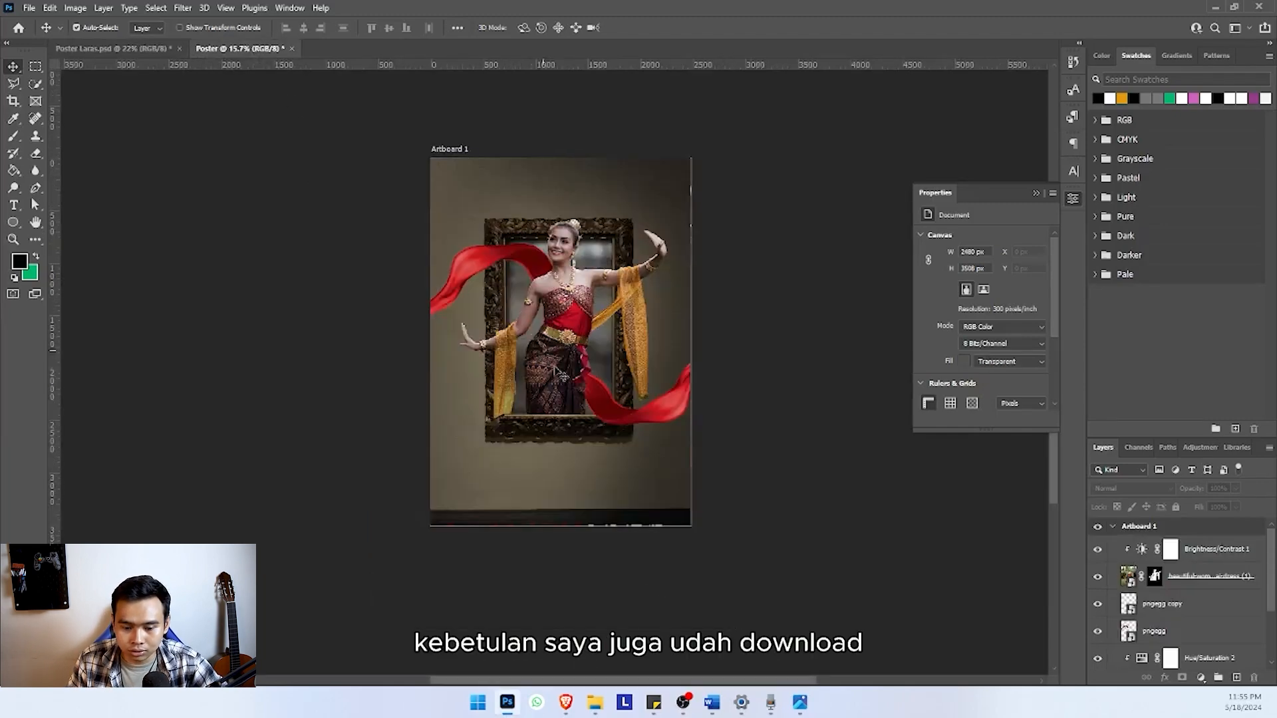
# Place the Javanese script image main-qimg-925ae2aebd09c54cd2879076d232aa56-lq from the materials folder into the Poster document
pyautogui.click(595, 702)
pyautogui.click(619, 256)
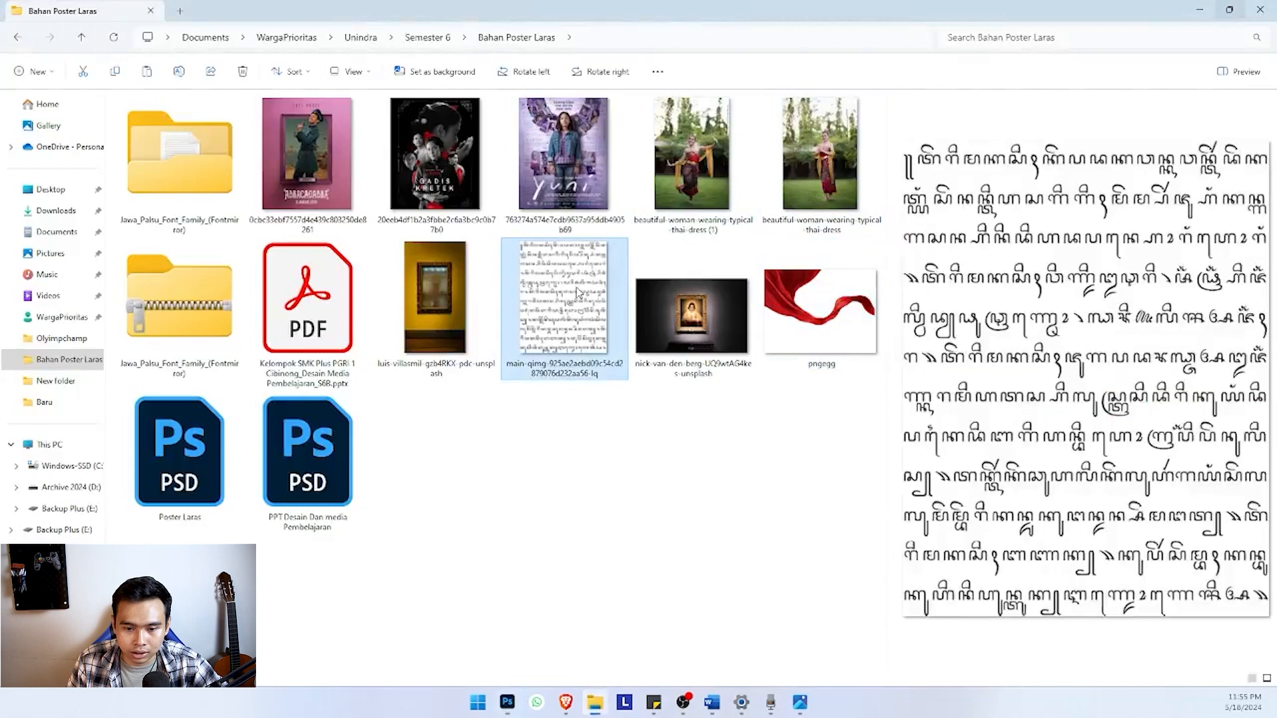
pyautogui.moveTo(572, 291); pyautogui.dragTo(570, 337)
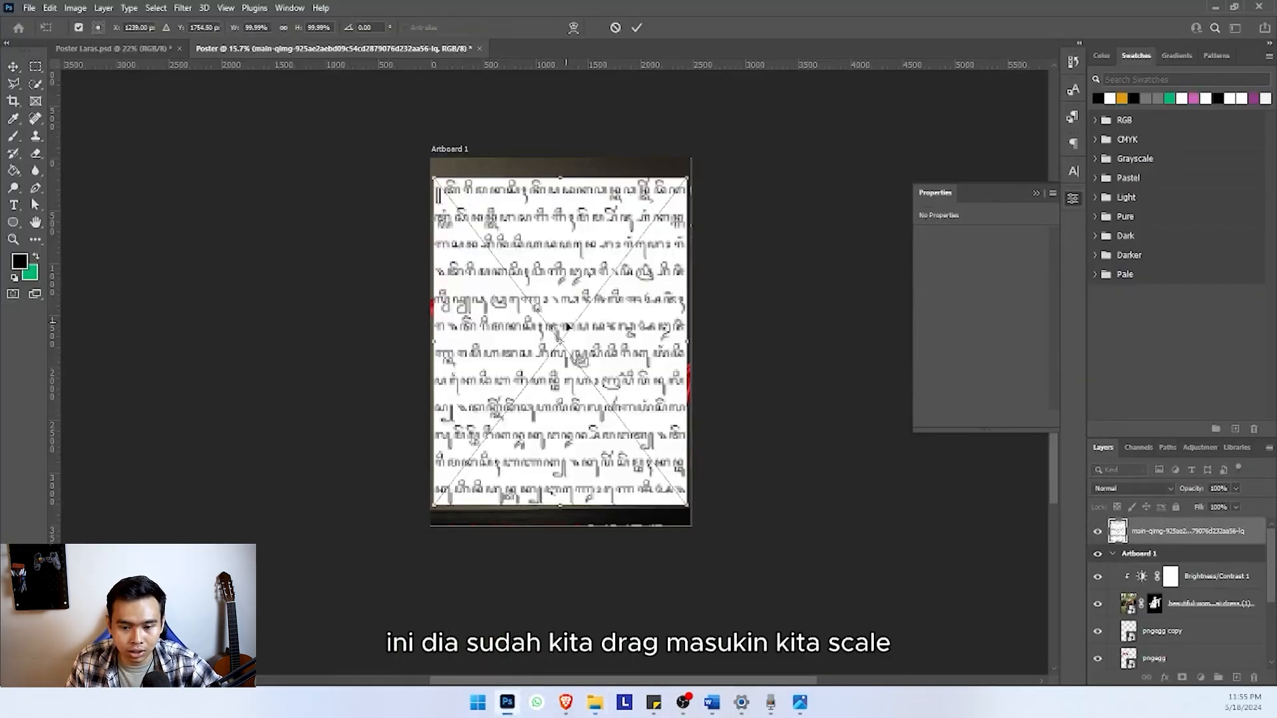
# Scale the script image to 181.63% with a -15° rotation to cover the artboard, and move its layer directly below the masked frame layer
pyautogui.moveTo(692, 348); pyautogui.dragTo(803, 243)
pyautogui.press('Return')
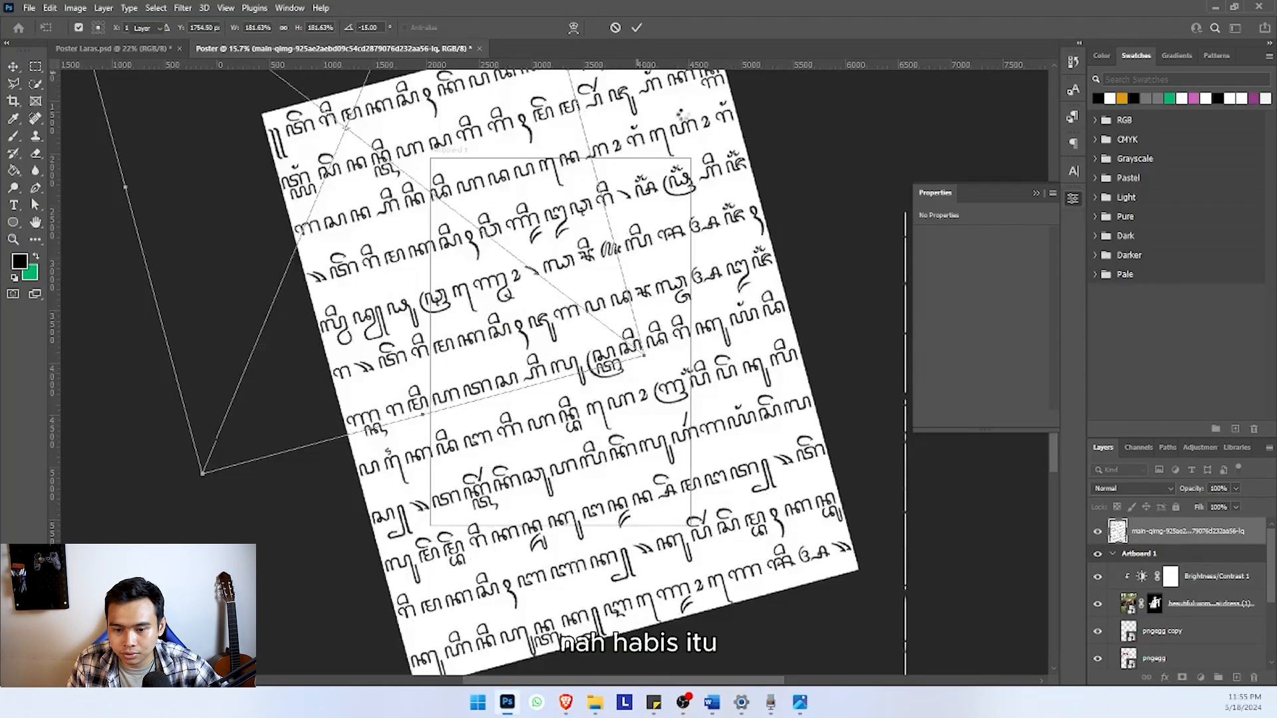
pyautogui.scroll(-2, 537, 314)
pyautogui.moveTo(1161, 529); pyautogui.dragTo(1157, 619)
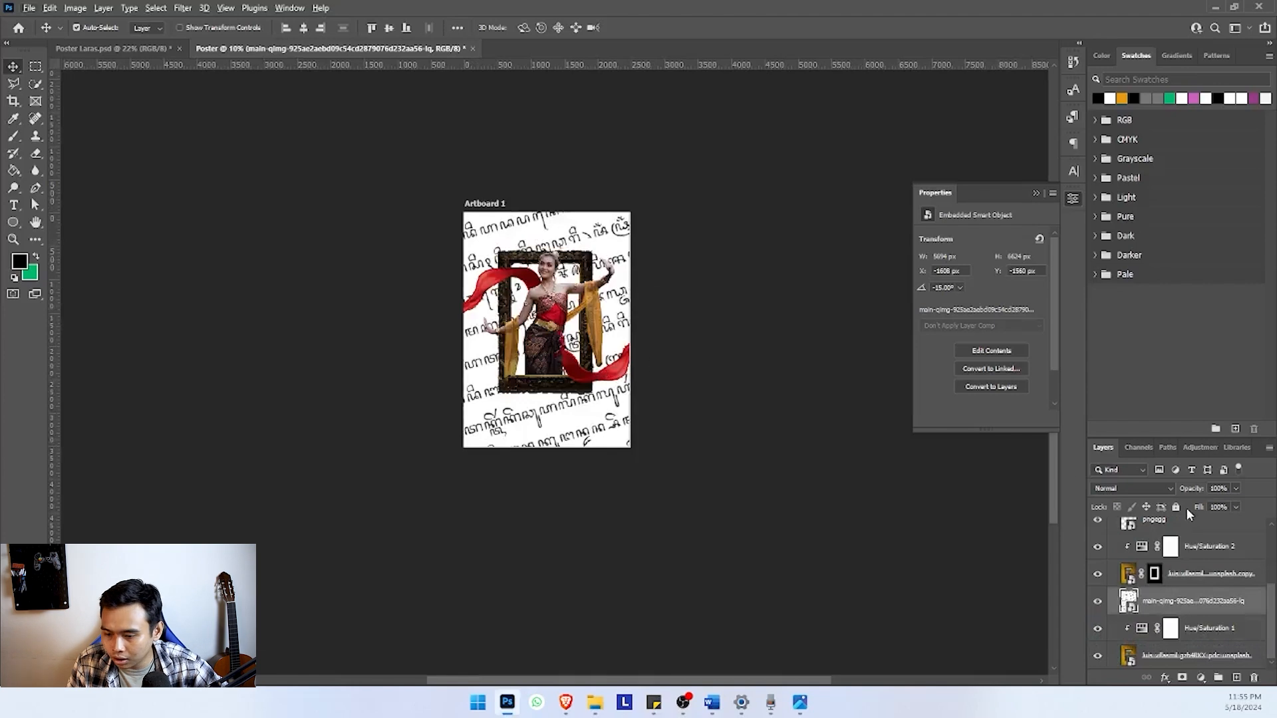
# Set the Javanese script layer's blend mode to Multiply so the lettering blends into the wall
pyautogui.click(1132, 488)
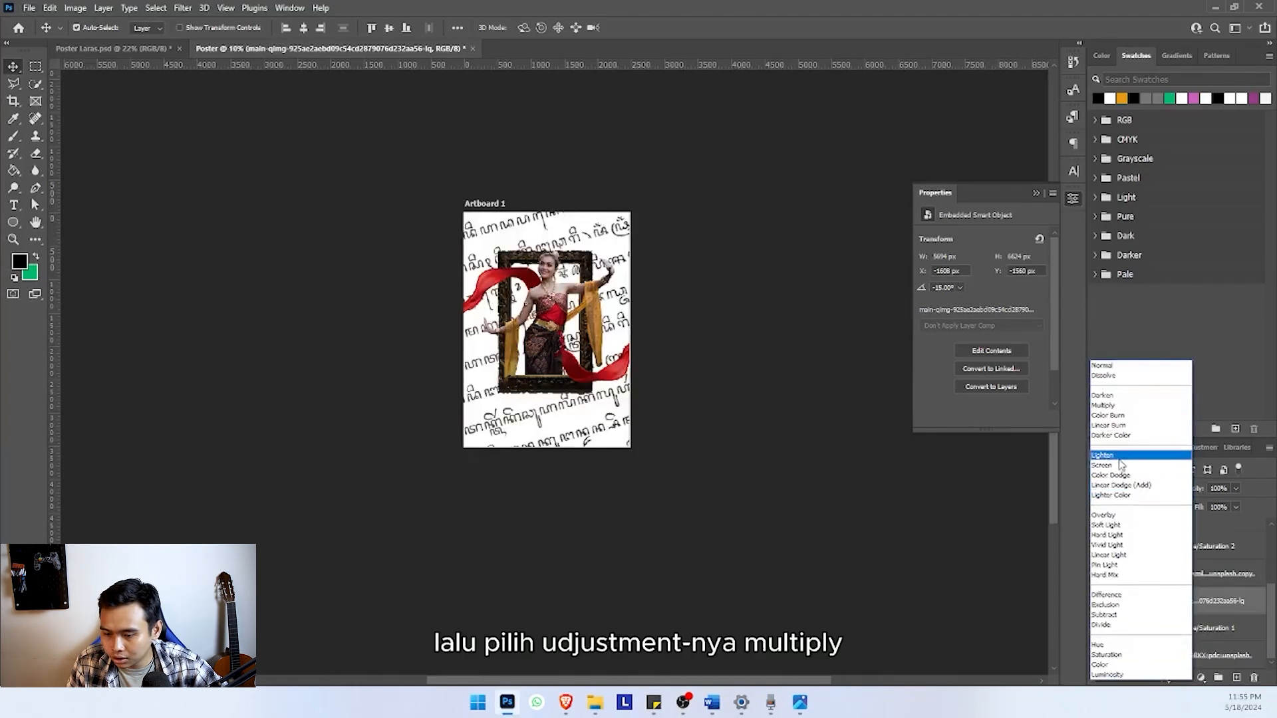
pyautogui.click(1105, 405)
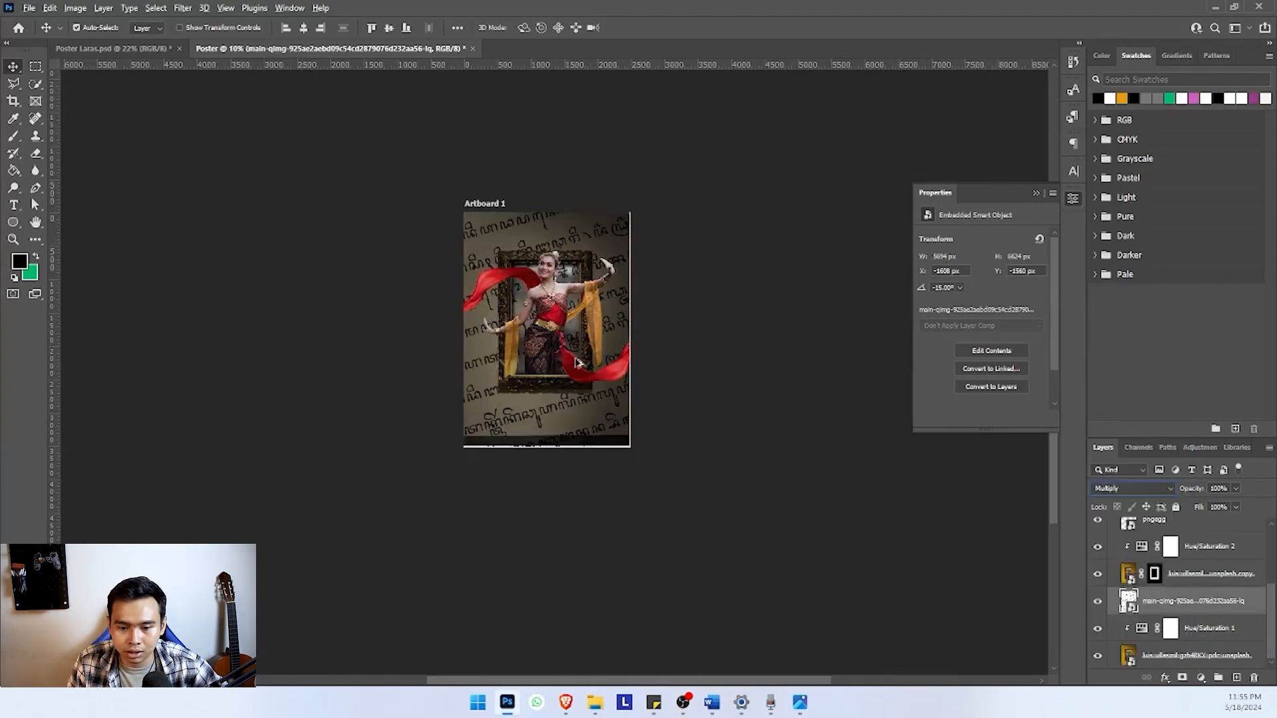
pyautogui.click(719, 337)
pyautogui.scroll(10, 551, 345)
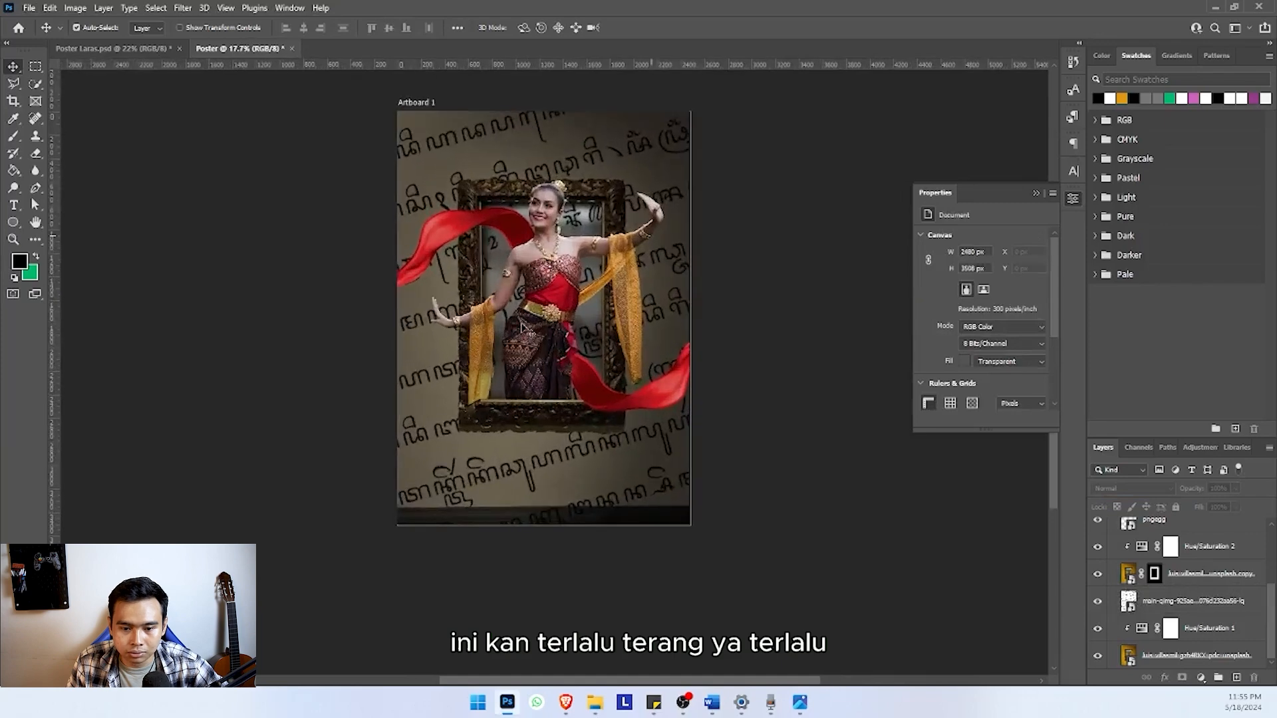
pyautogui.scroll(3, 528, 322)
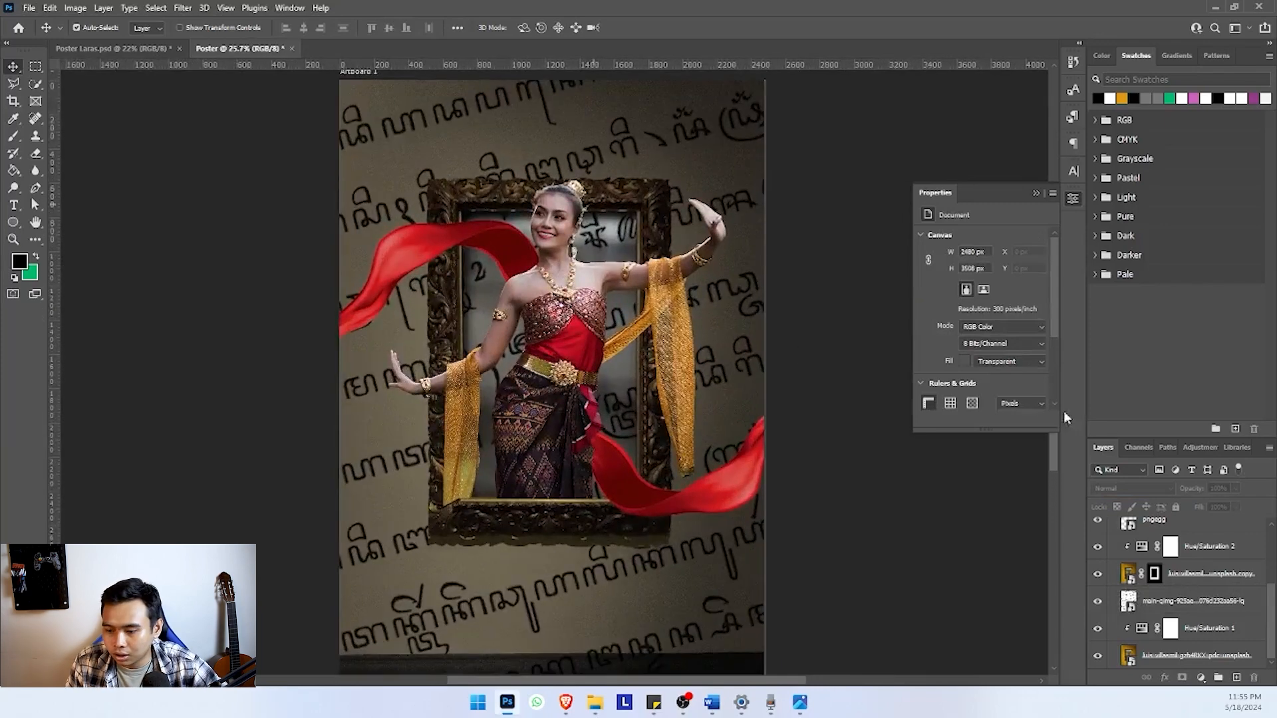
# Lower the Multiply-blended script layer's opacity to about 21%
pyautogui.click(1193, 596)
pyautogui.click(1236, 488)
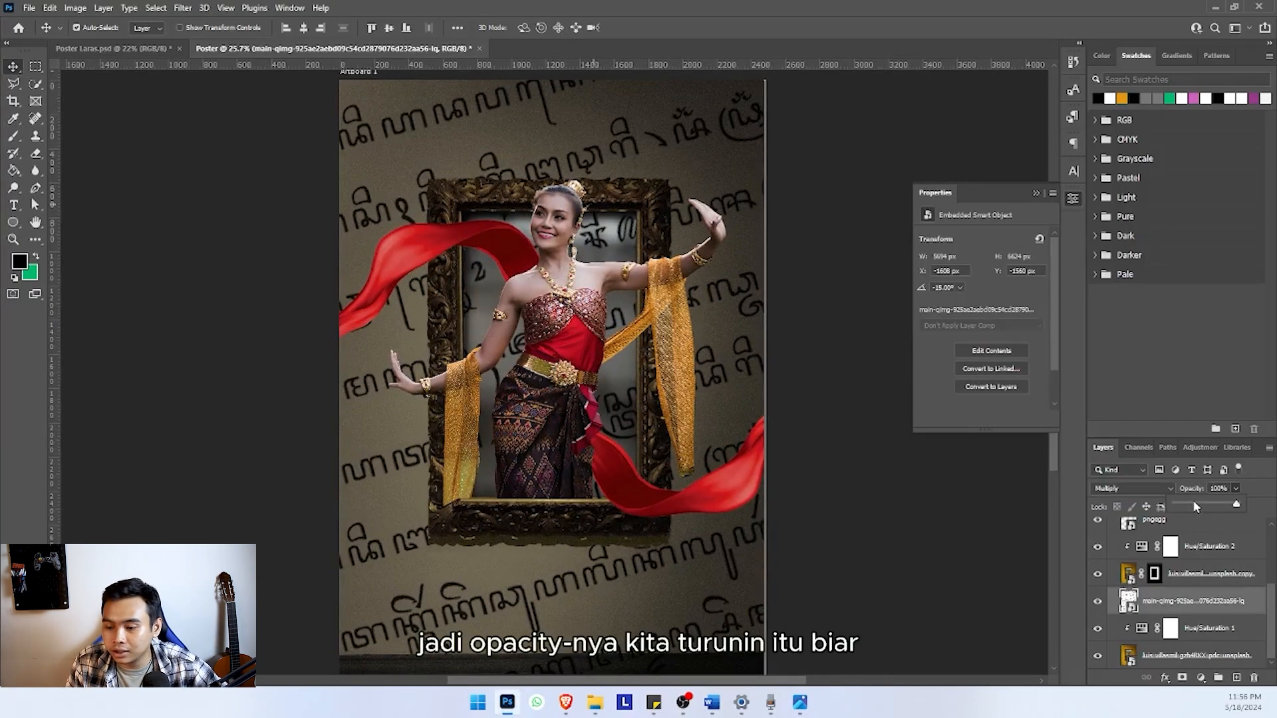
pyautogui.moveTo(1194, 504); pyautogui.dragTo(1189, 505)
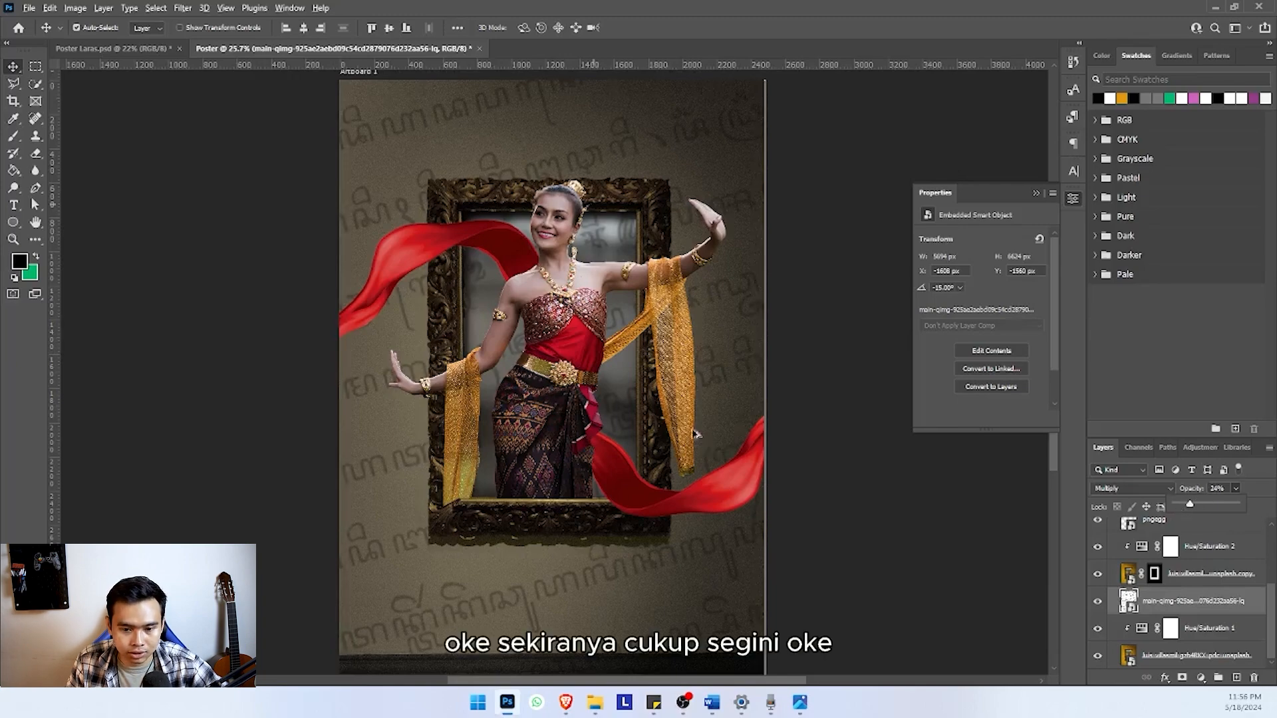
pyautogui.scroll(-1, 689, 433)
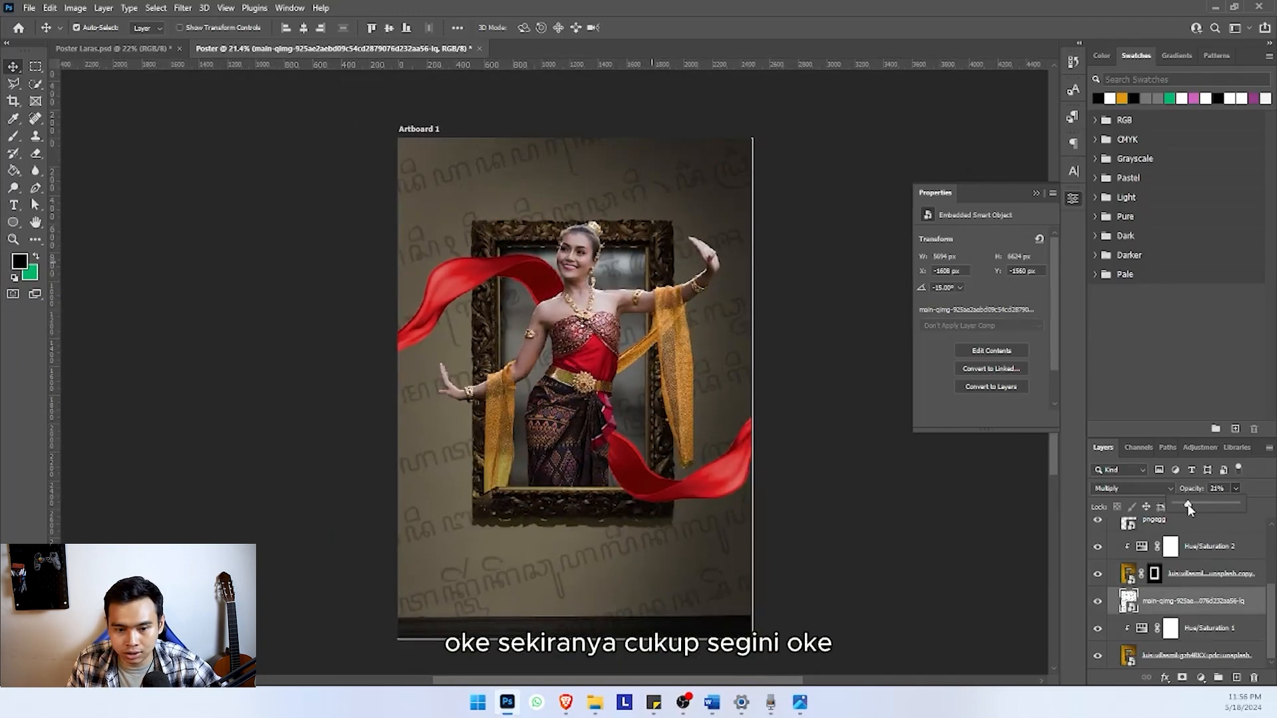
pyautogui.scroll(-3, 707, 430)
pyautogui.scroll(1, 707, 426)
pyautogui.click(796, 413)
pyautogui.scroll(5, 637, 414)
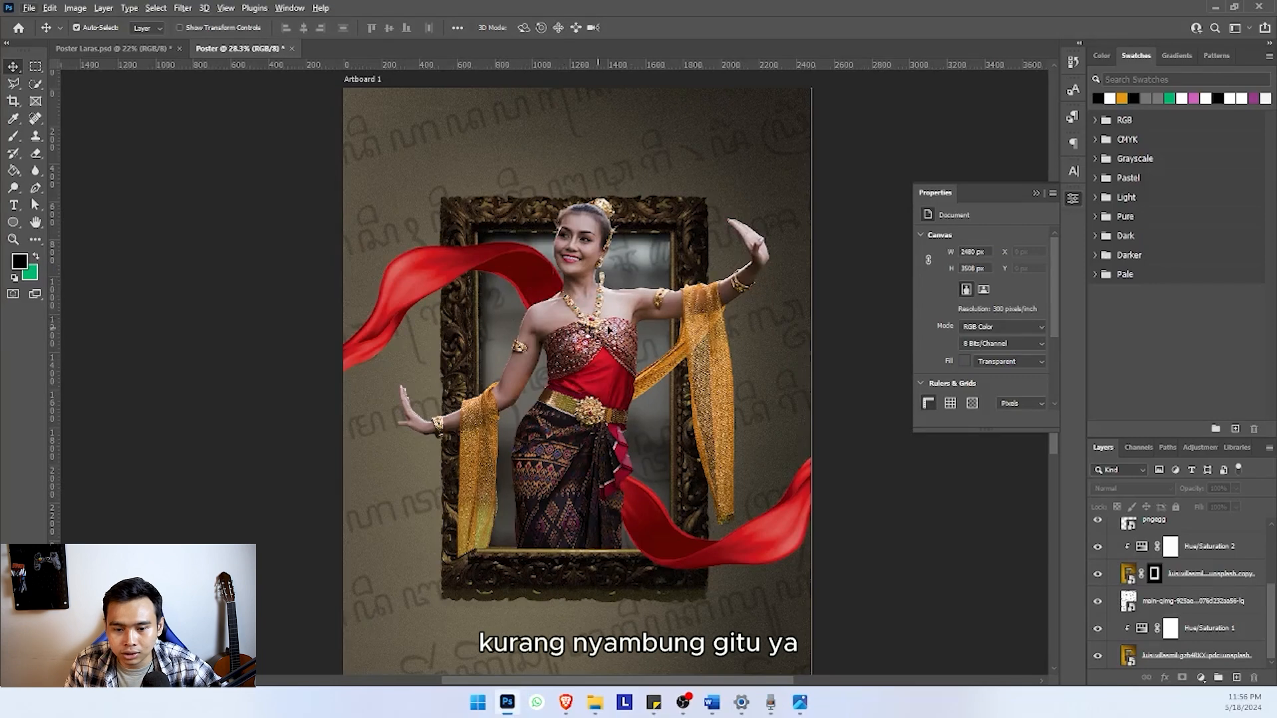
# Duplicate the masked dancer layer, then load the ornate frame's mask as a selection with the original dancer layer active
pyautogui.click(637, 348)
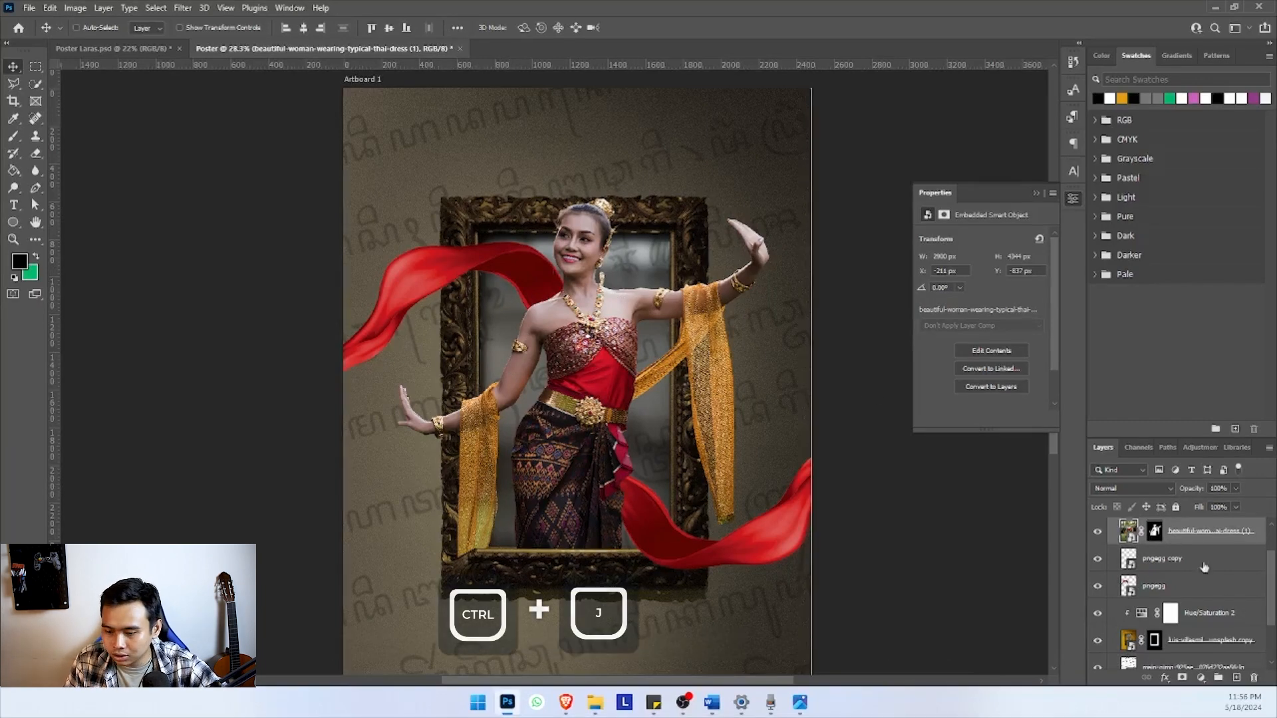
pyautogui.hotkey('ctrl', 'j')
pyautogui.click(1187, 564)
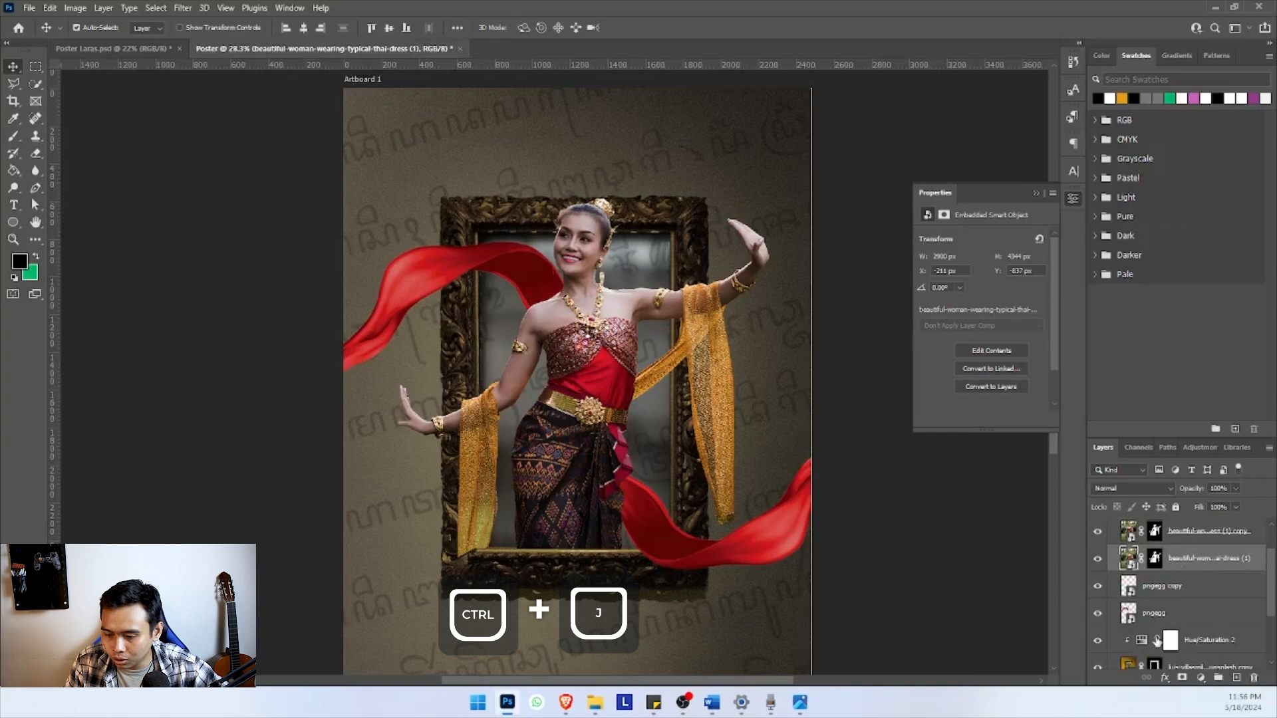
pyautogui.scroll(-1, 1157, 642)
pyautogui.keyDown('ctrl'); pyautogui.click(1156, 540); pyautogui.keyUp('ctrl')
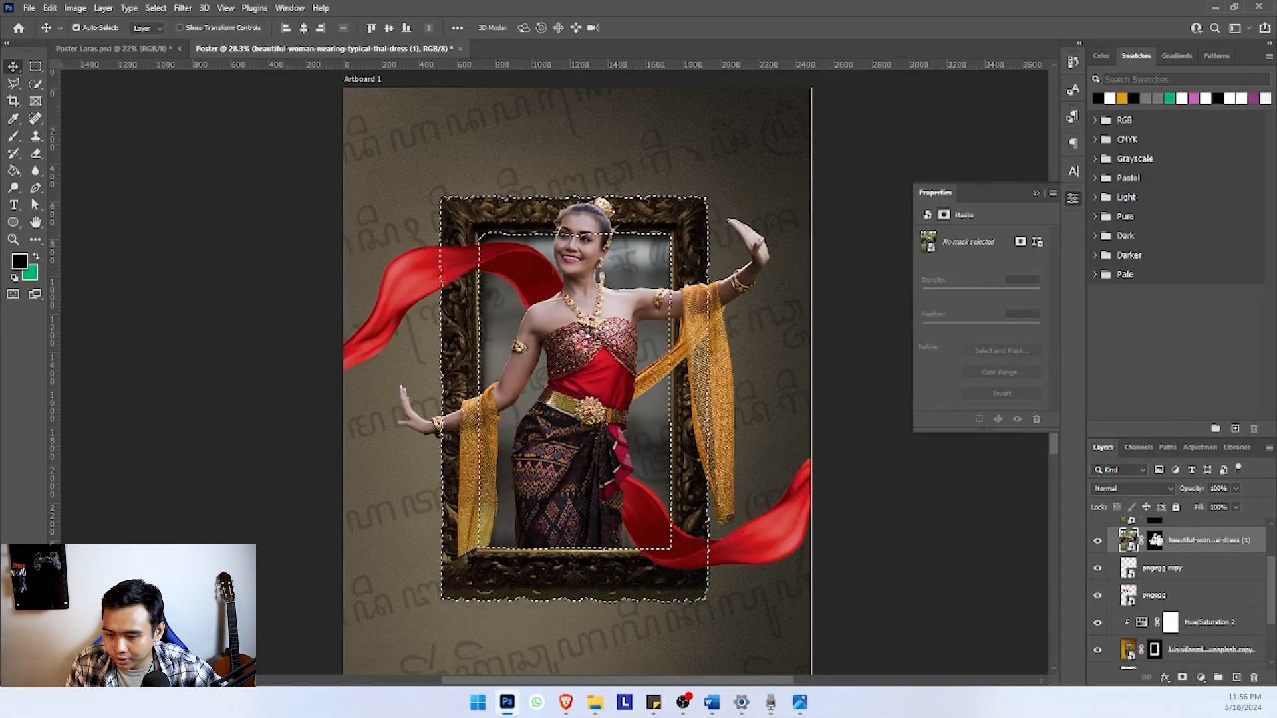
# Delete the layer mask from the original dancer layer beneath the copy, keeping the frame selection active
pyautogui.click(1171, 543)
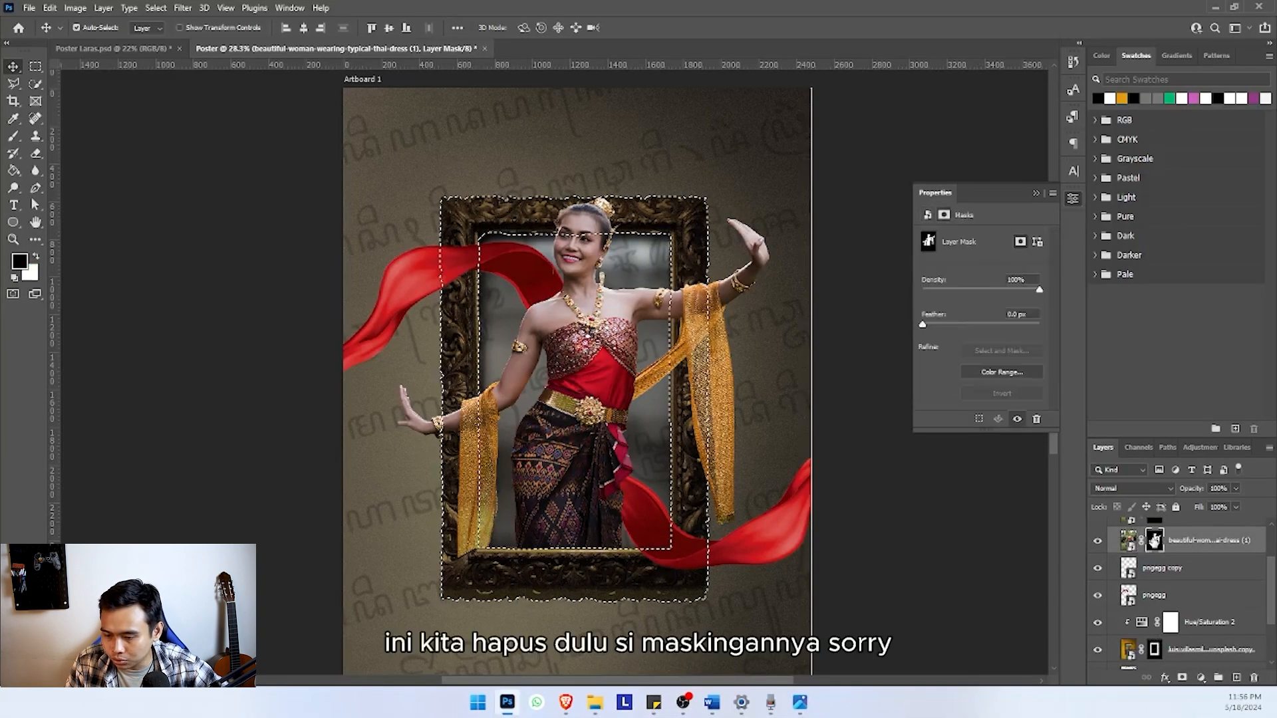
pyautogui.doubleClick(1156, 540)
pyautogui.click(1197, 667)
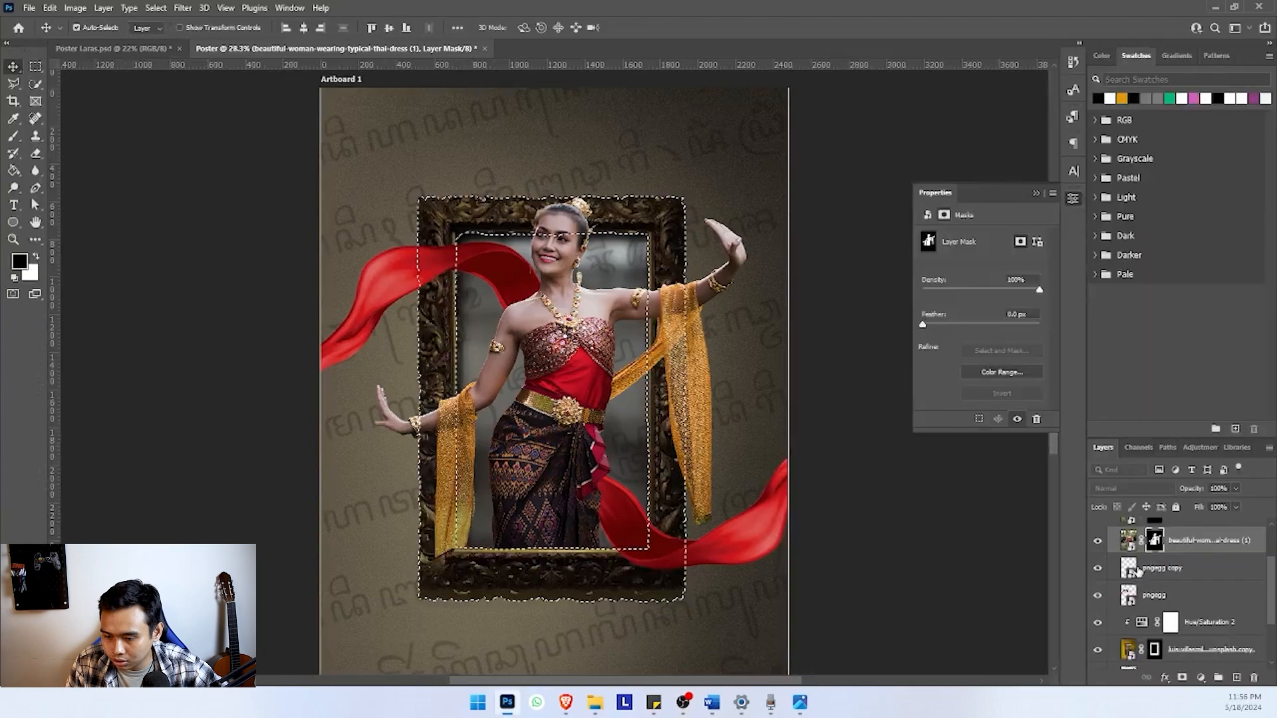
pyautogui.moveTo(1152, 552); pyautogui.dragTo(1253, 679)
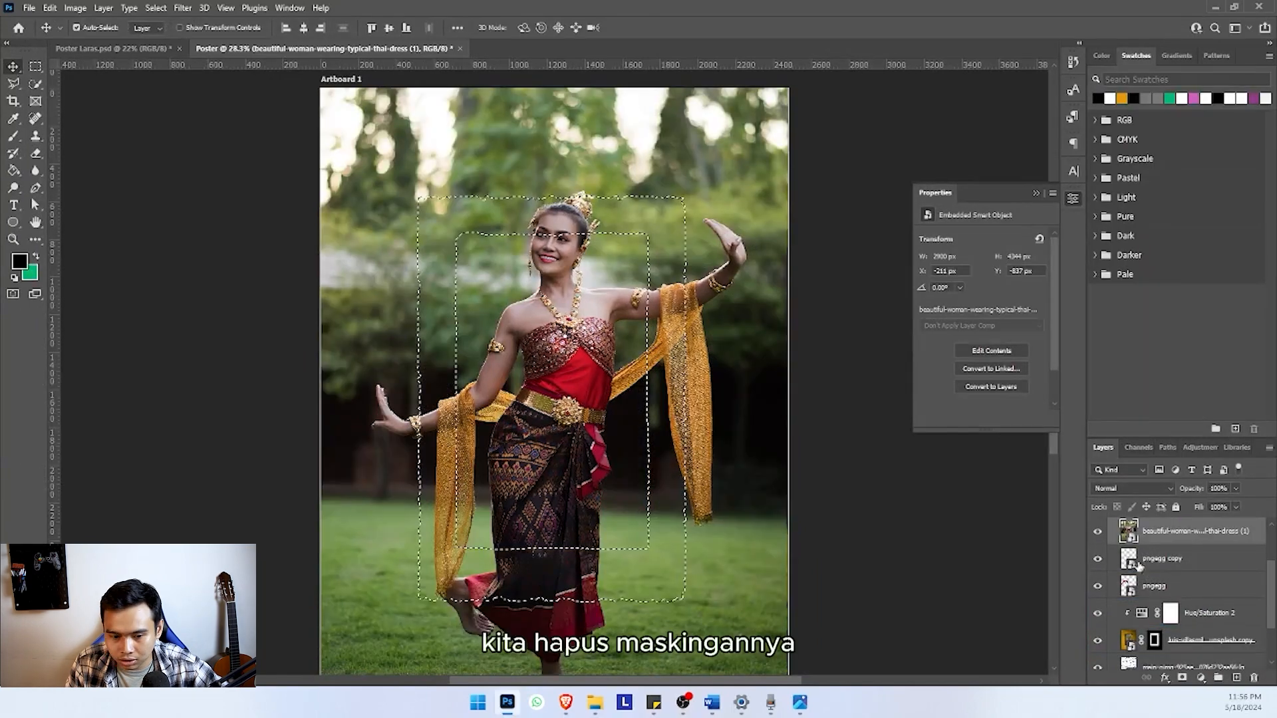
# Add a layer mask from the frame selection to the original dancer layer and invert that mask
pyautogui.click(1181, 677)
pyautogui.scroll(-2, 791, 449)
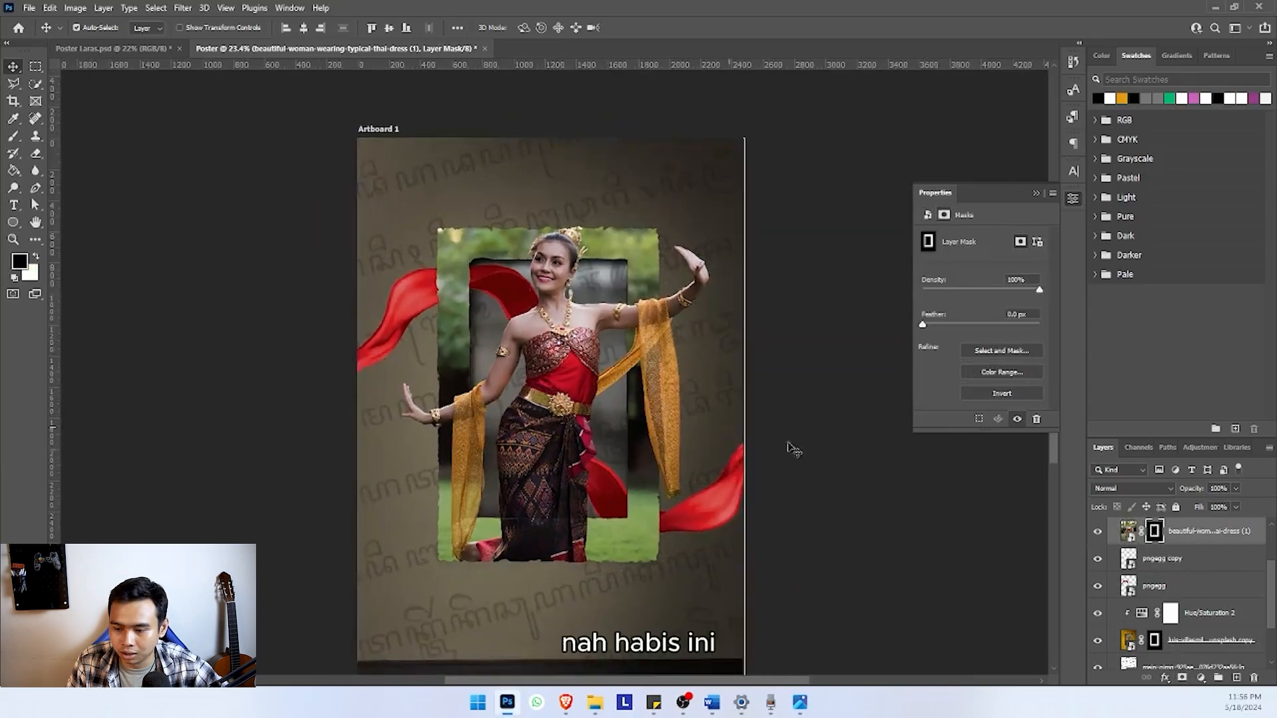
pyautogui.hotkey('ctrl', 'i')
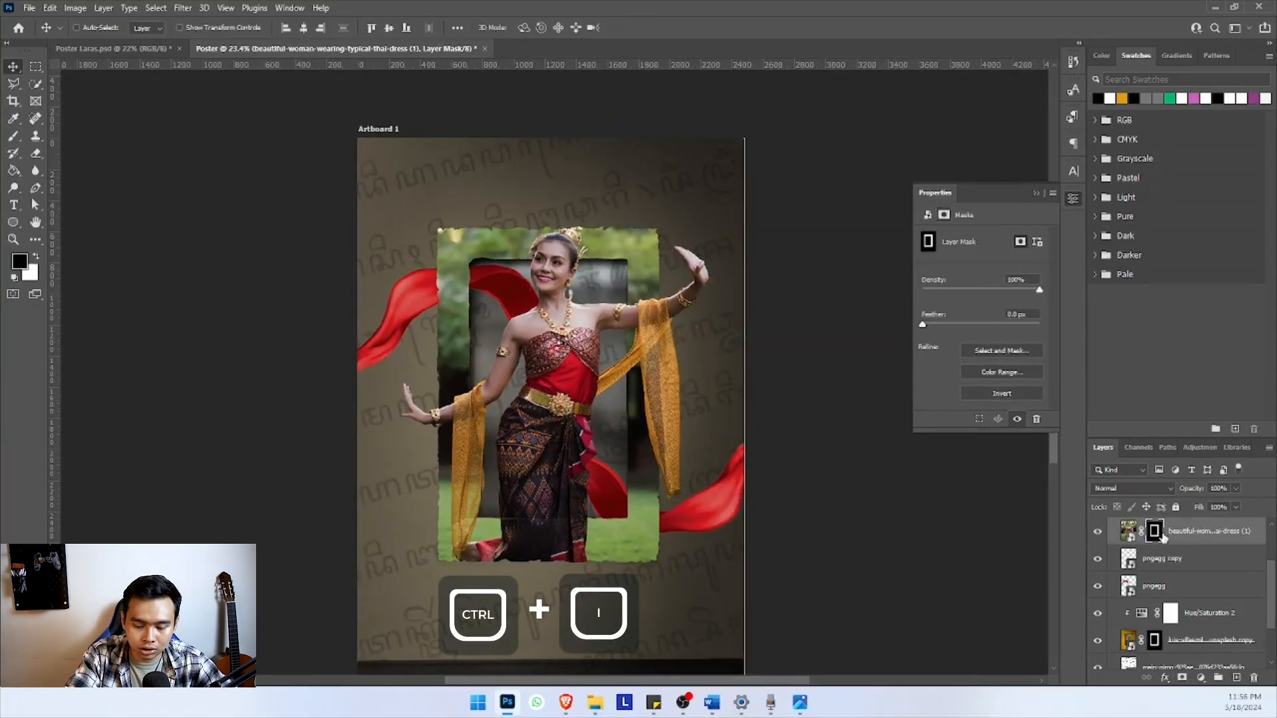
pyautogui.hotkey('ctrl', 'i')
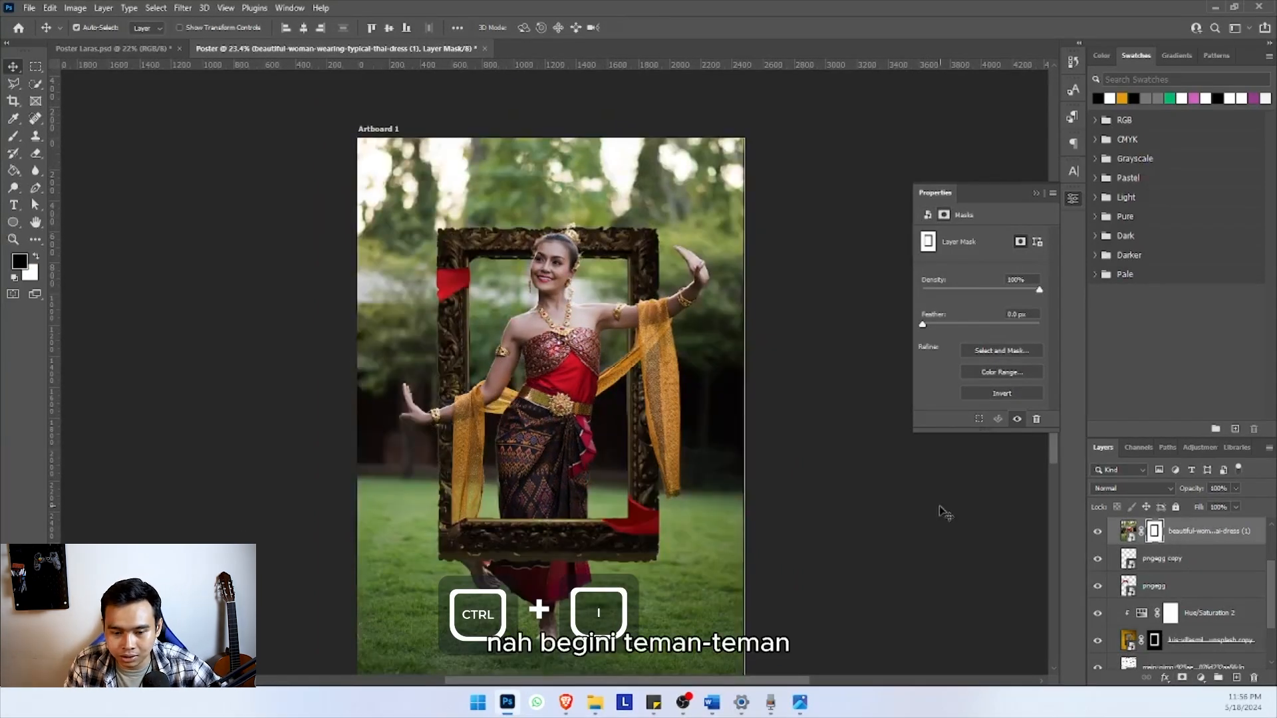
pyautogui.scroll(-2, 526, 415)
pyautogui.scroll(2, 526, 416)
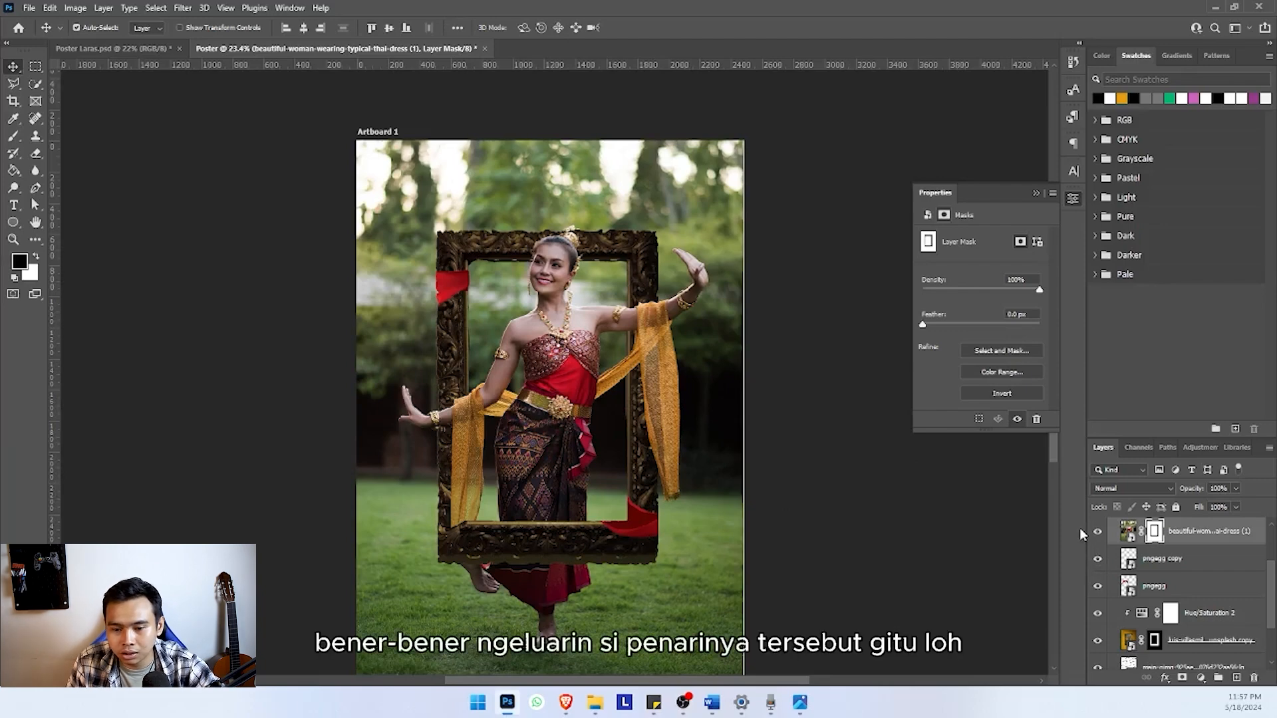
# Activate the Brush on the original dancer layer's mask and set its hardness to 100% at 2000 px
pyautogui.click(1209, 547)
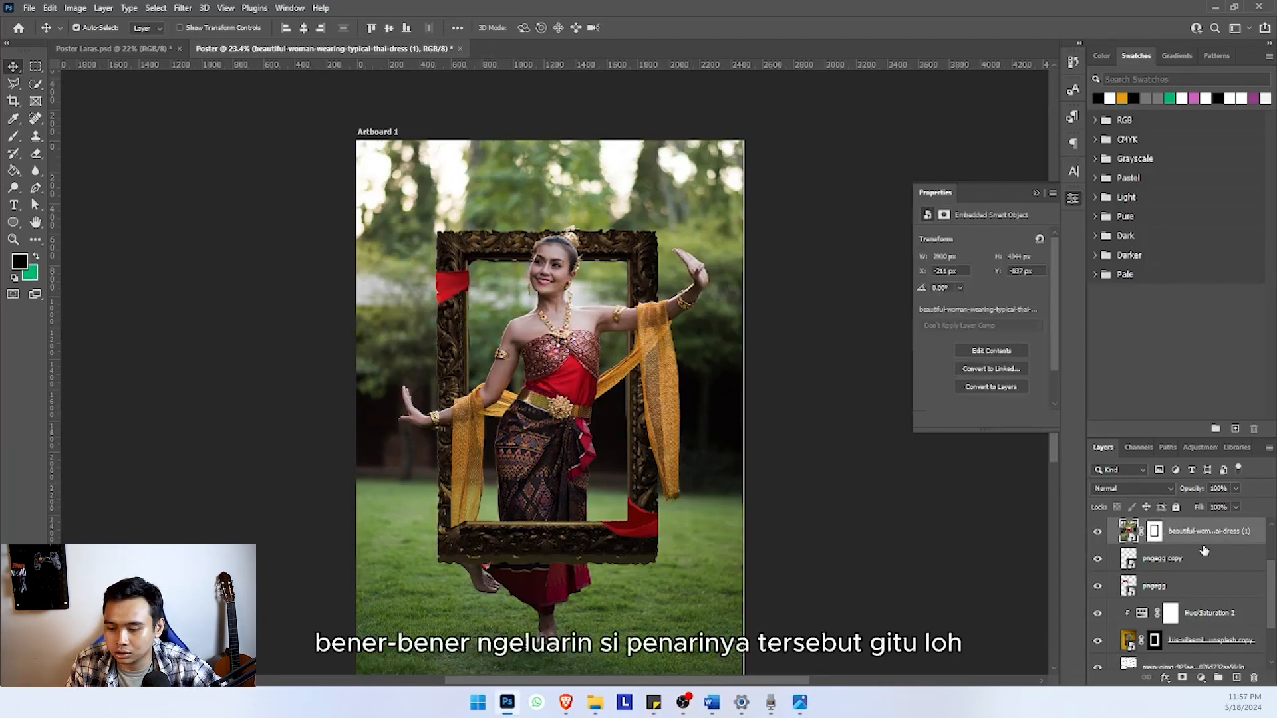
pyautogui.click(1157, 532)
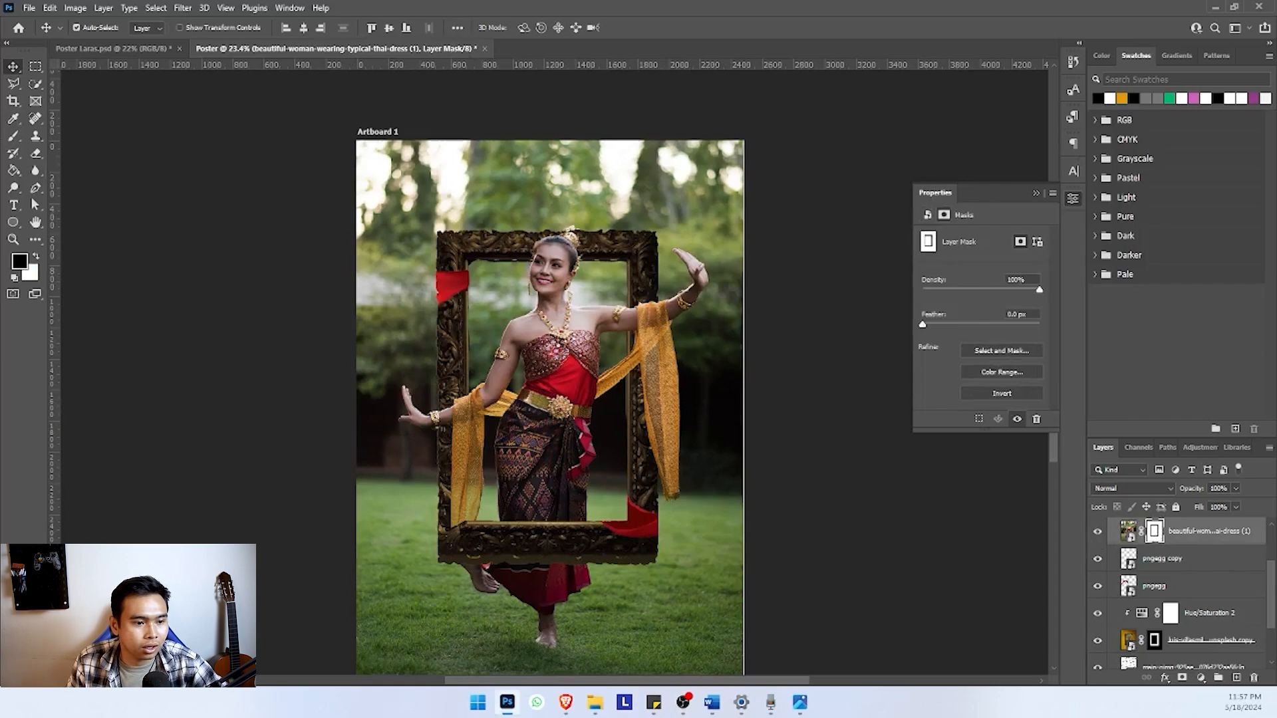
pyautogui.click(14, 137)
pyautogui.moveTo(354, 159); pyautogui.dragTo(343, 213)
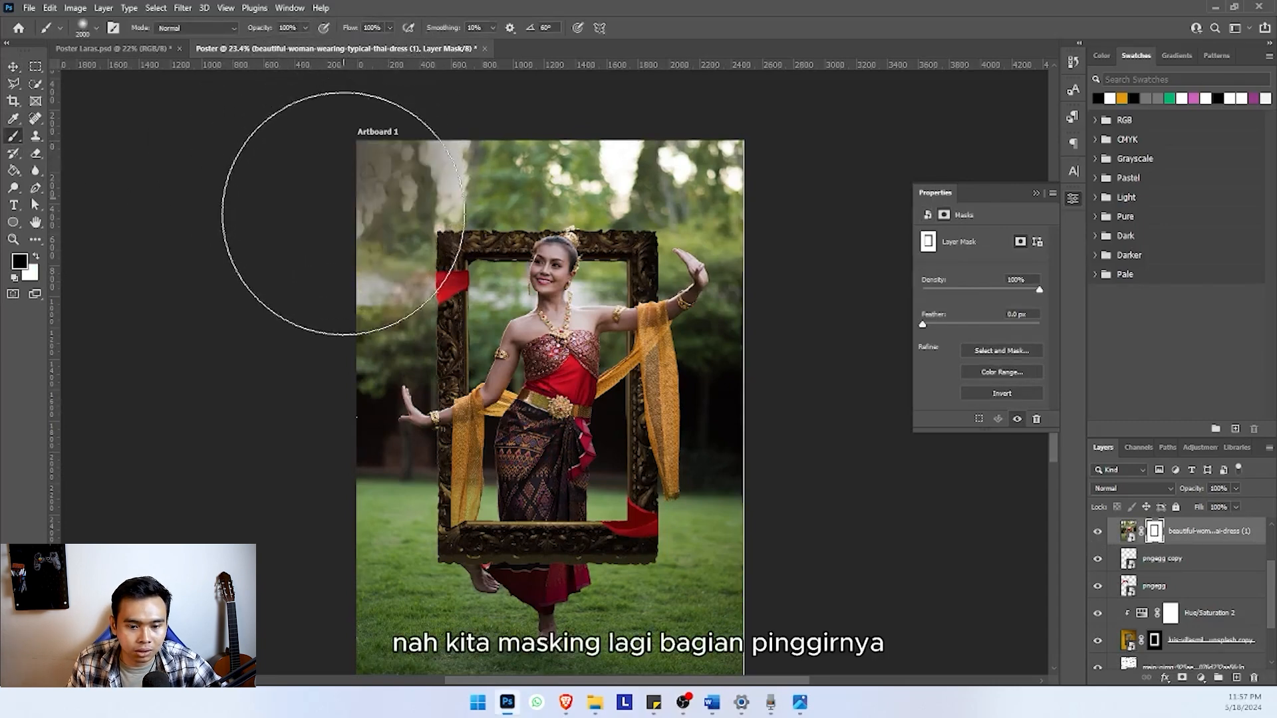
pyautogui.hotkey('ctrl', 'z')
pyautogui.click(97, 28)
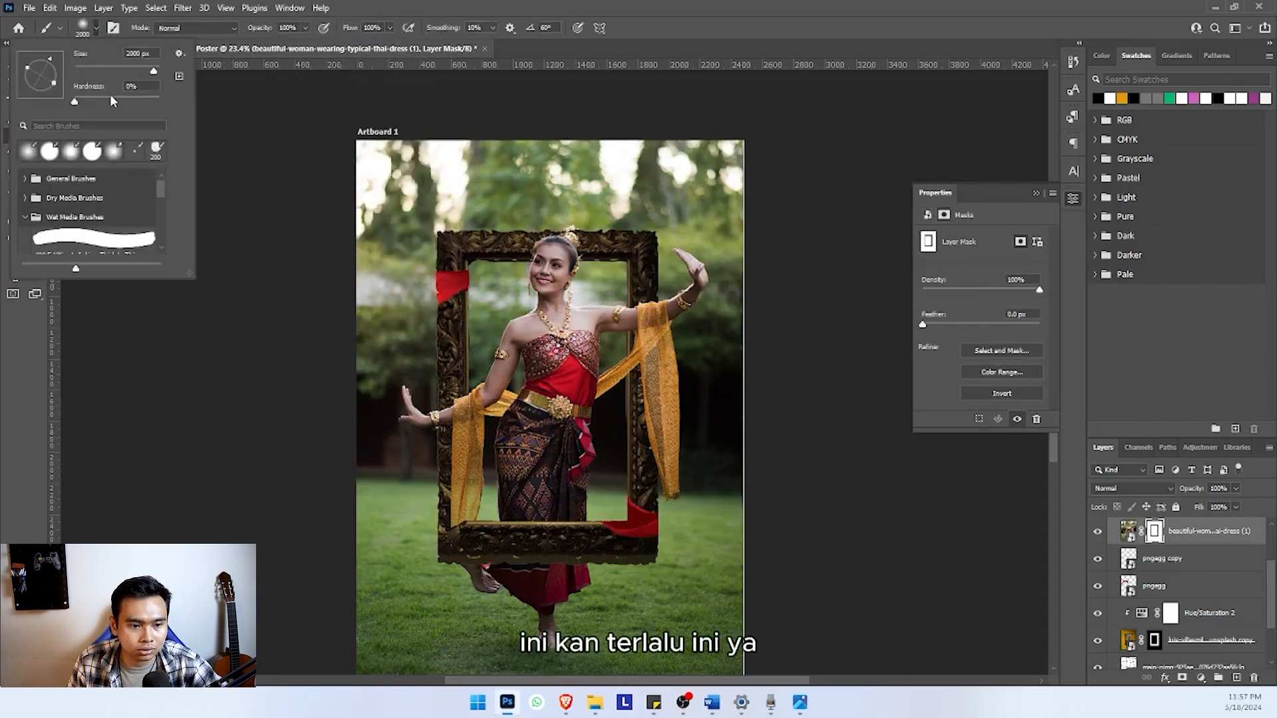
pyautogui.moveTo(114, 101); pyautogui.dragTo(159, 101)
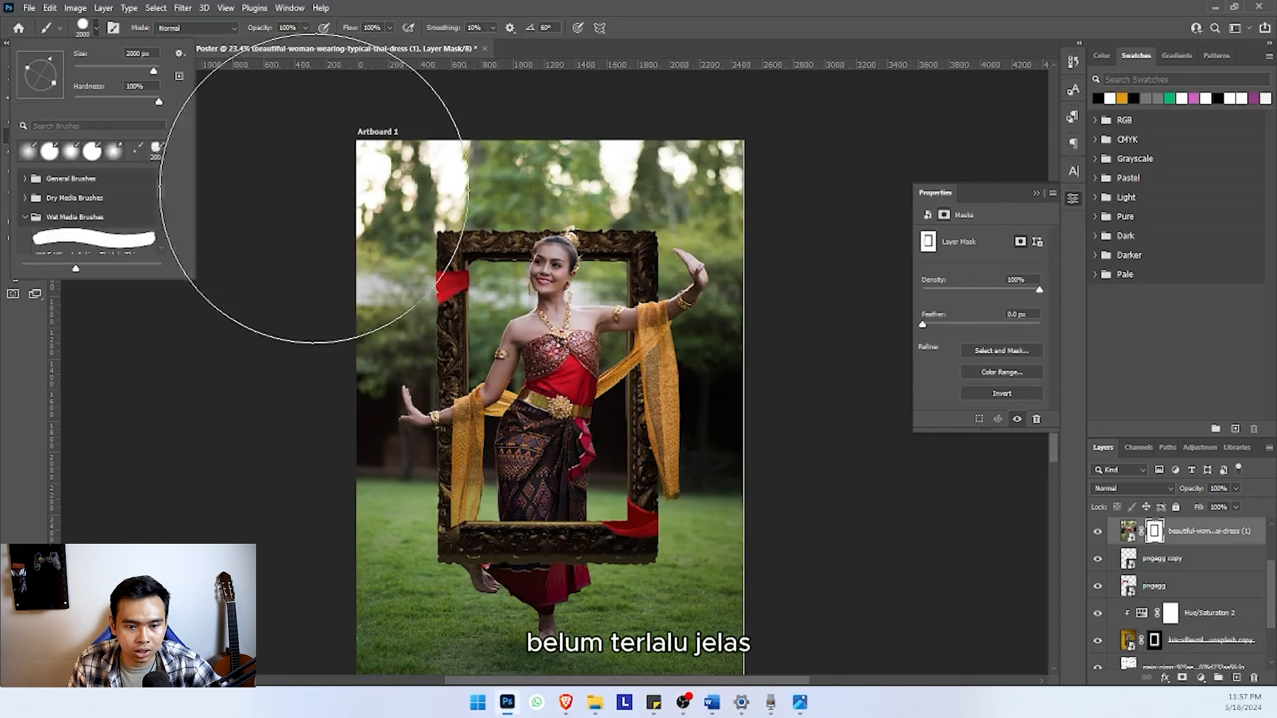
# Paint black on the mask to hide all of the garden photo outside the frame, leaving only the part within its opening
pyautogui.click(316, 199)
pyautogui.moveTo(305, 313)
pyautogui.mouseDown()
pyautogui.moveTo(283, 469)
pyautogui.moveTo(288, 507)
pyautogui.moveTo(296, 439)
pyautogui.moveTo(293, 614)
pyautogui.moveTo(278, 596)
pyautogui.moveTo(345, 374)
pyautogui.mouseUp()
pyautogui.moveTo(413, 476)
pyautogui.mouseDown()
pyautogui.moveTo(727, 456)
pyautogui.moveTo(542, 491)
pyautogui.mouseUp()
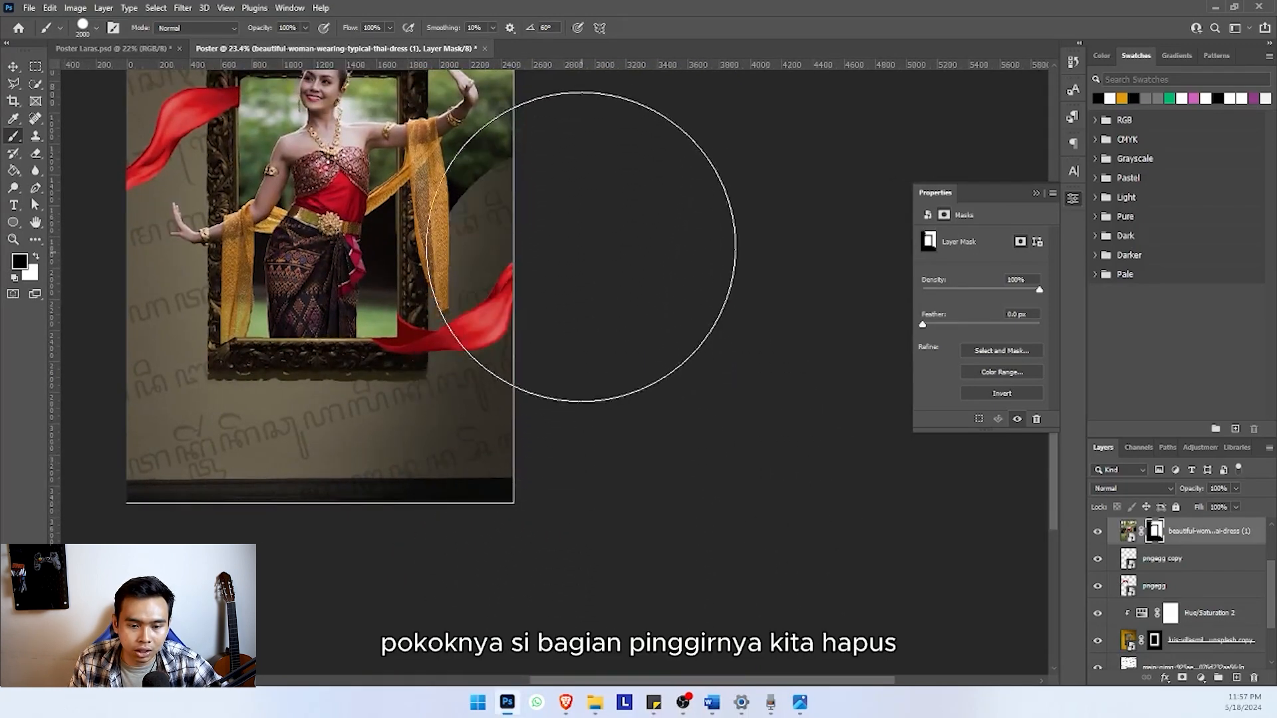
pyautogui.moveTo(613, 256)
pyautogui.mouseDown()
pyautogui.moveTo(570, 402)
pyautogui.moveTo(559, 174)
pyautogui.mouseUp()
pyautogui.moveTo(352, 150); pyautogui.dragTo(463, 237)
pyautogui.moveTo(333, 108); pyautogui.dragTo(590, 142)
pyautogui.scroll(-1, 519, 153)
pyautogui.scroll(-2, 622, 230)
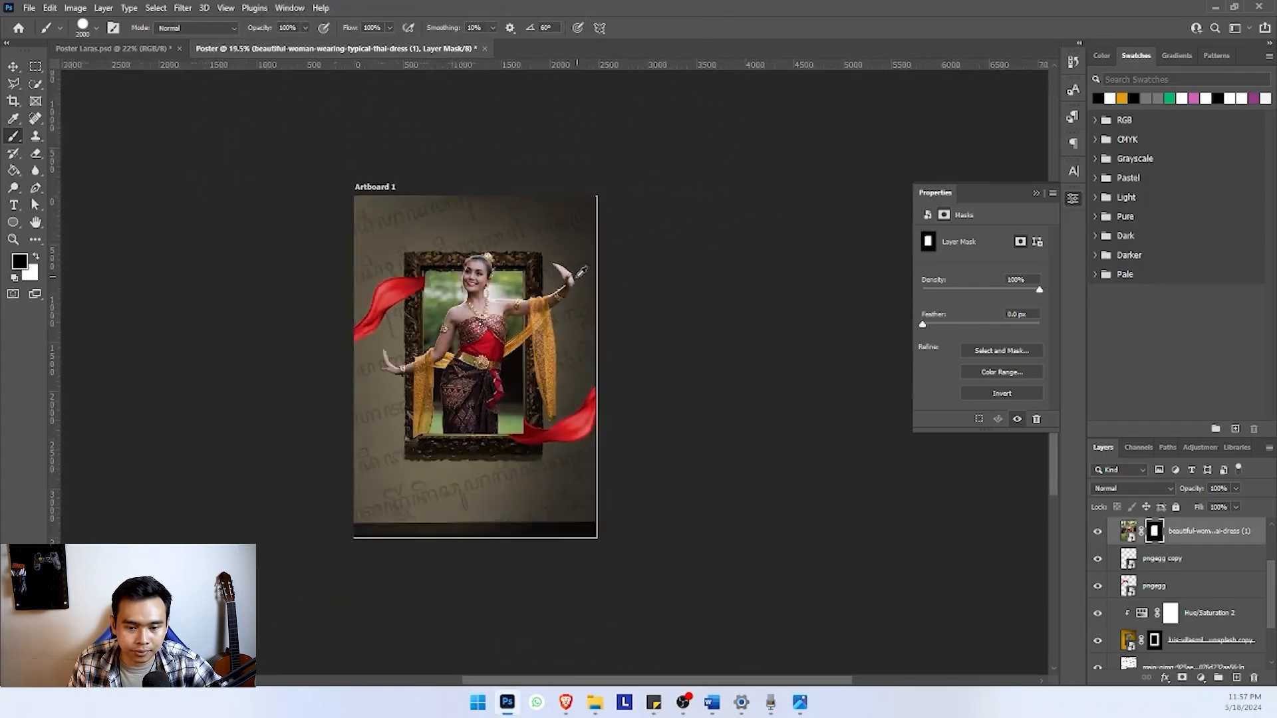
pyautogui.scroll(2, 439, 299)
pyautogui.click(14, 66)
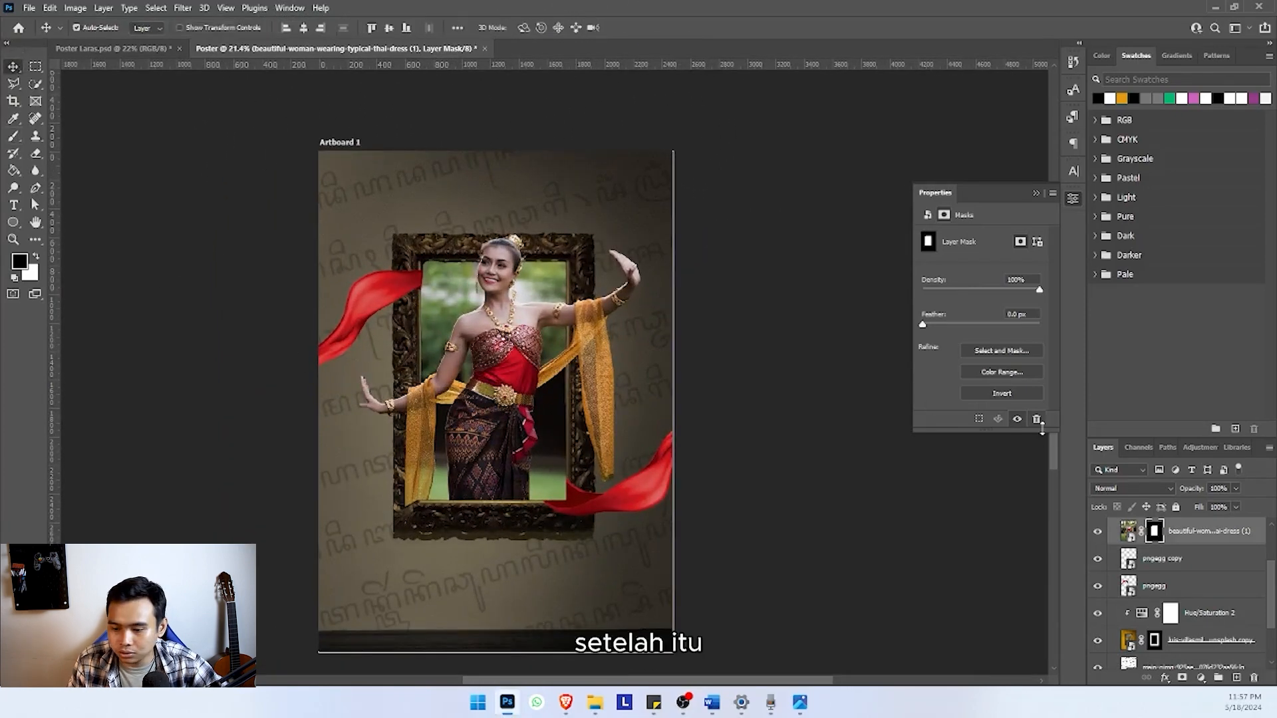
# Copy the Brightness/Contrast adjustment above the original dancer layer, clip it to that layer, and compare its effect on and off
pyautogui.scroll(1, 1197, 556)
pyautogui.scroll(1, 1189, 563)
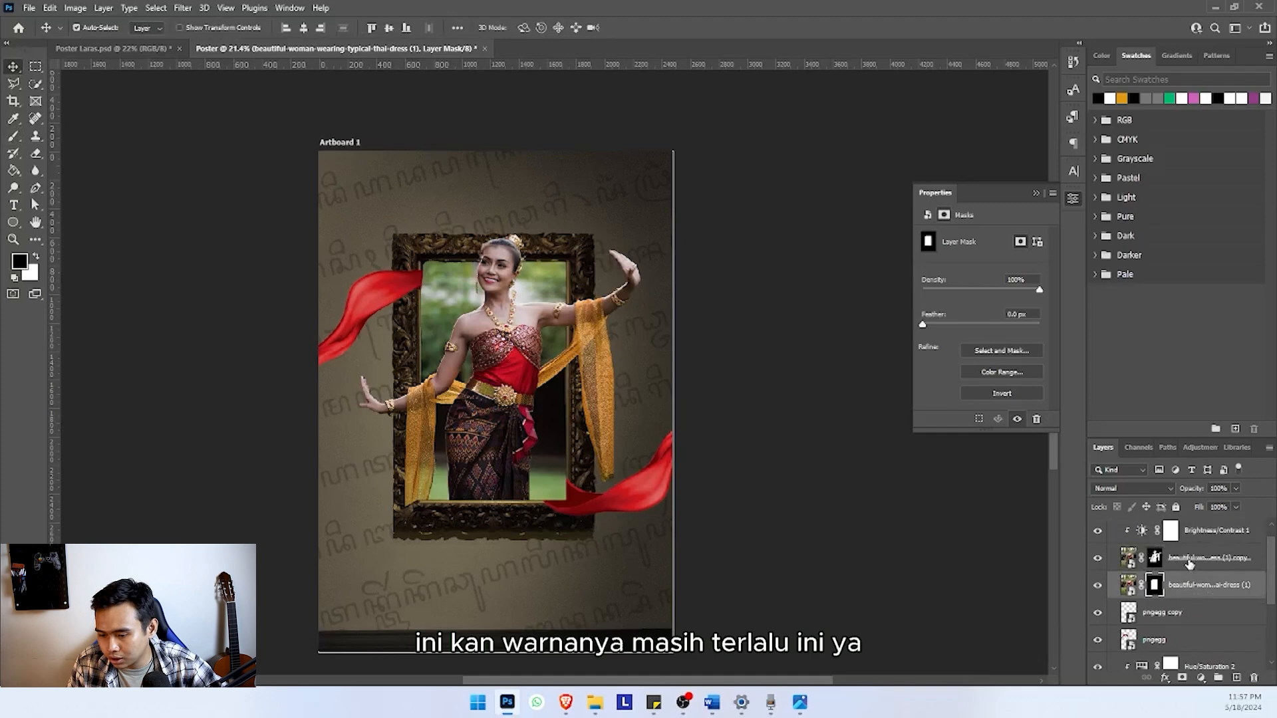
pyautogui.moveTo(1203, 536); pyautogui.dragTo(1192, 577)
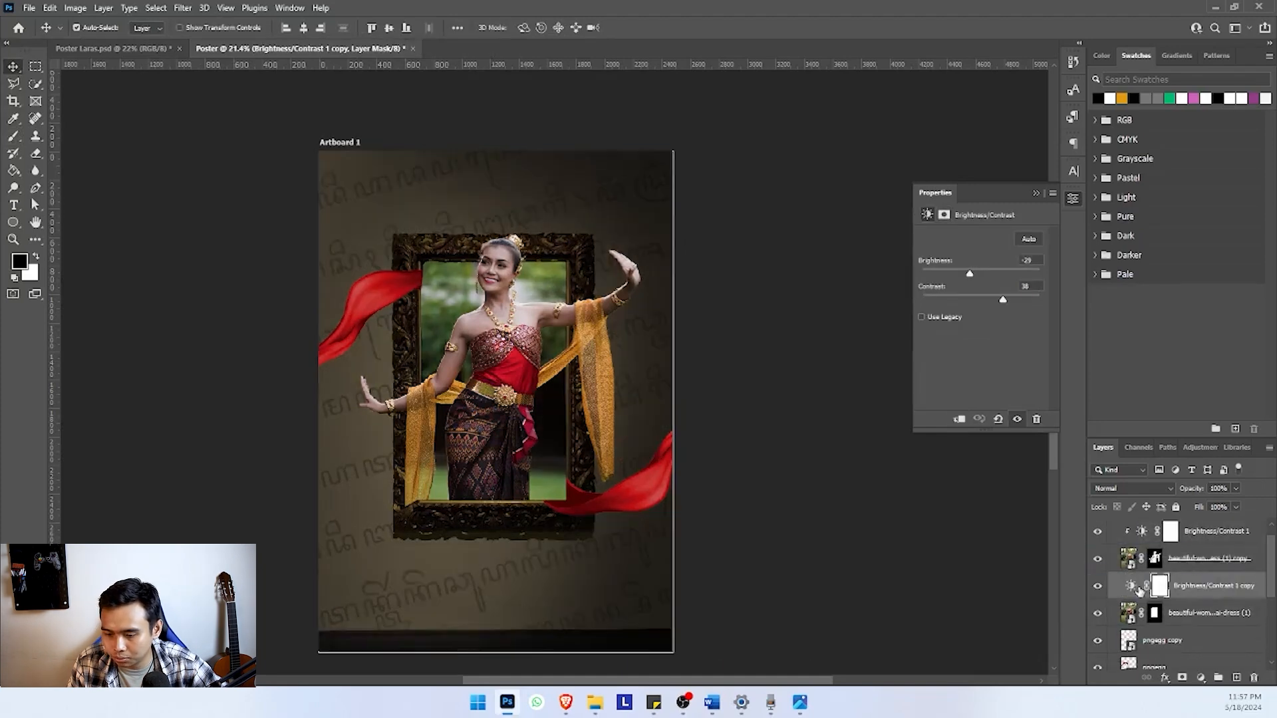
pyautogui.click(1096, 587)
pyautogui.click(1096, 587)
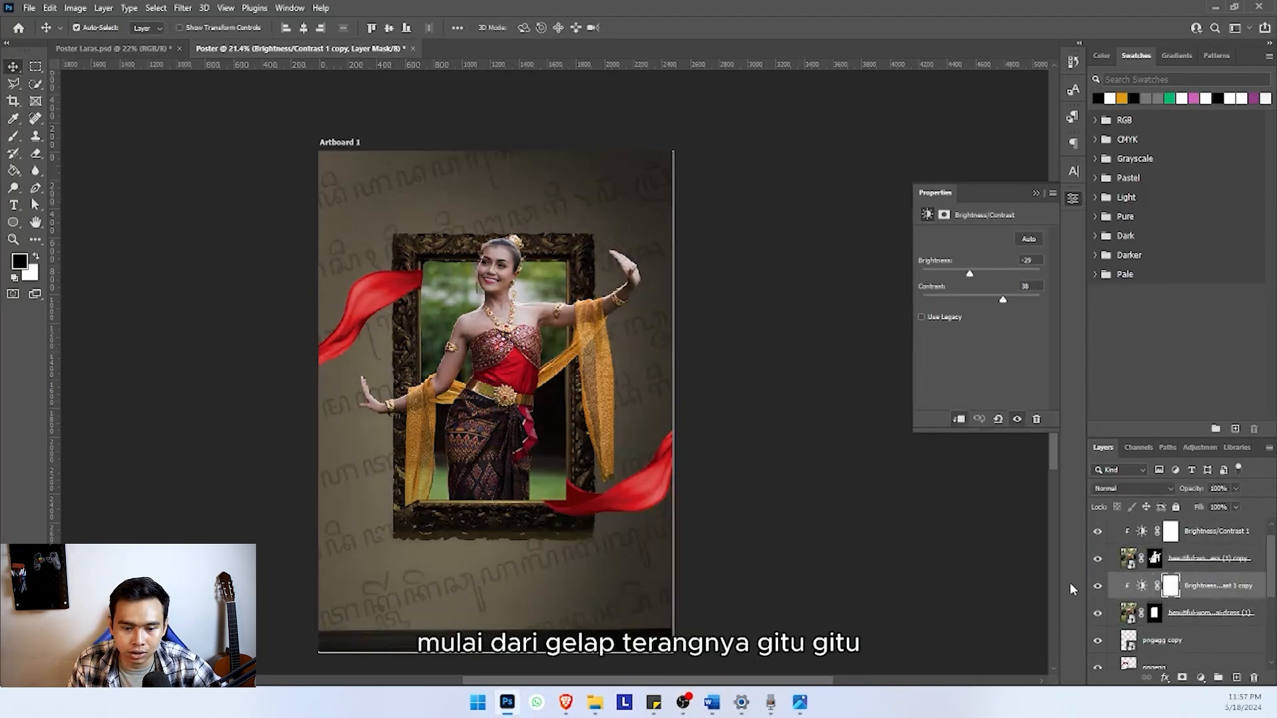
# Add a Hue/Saturation adjustment clipped to the original dancer layer and set its Saturation to -52
pyautogui.click(1201, 677)
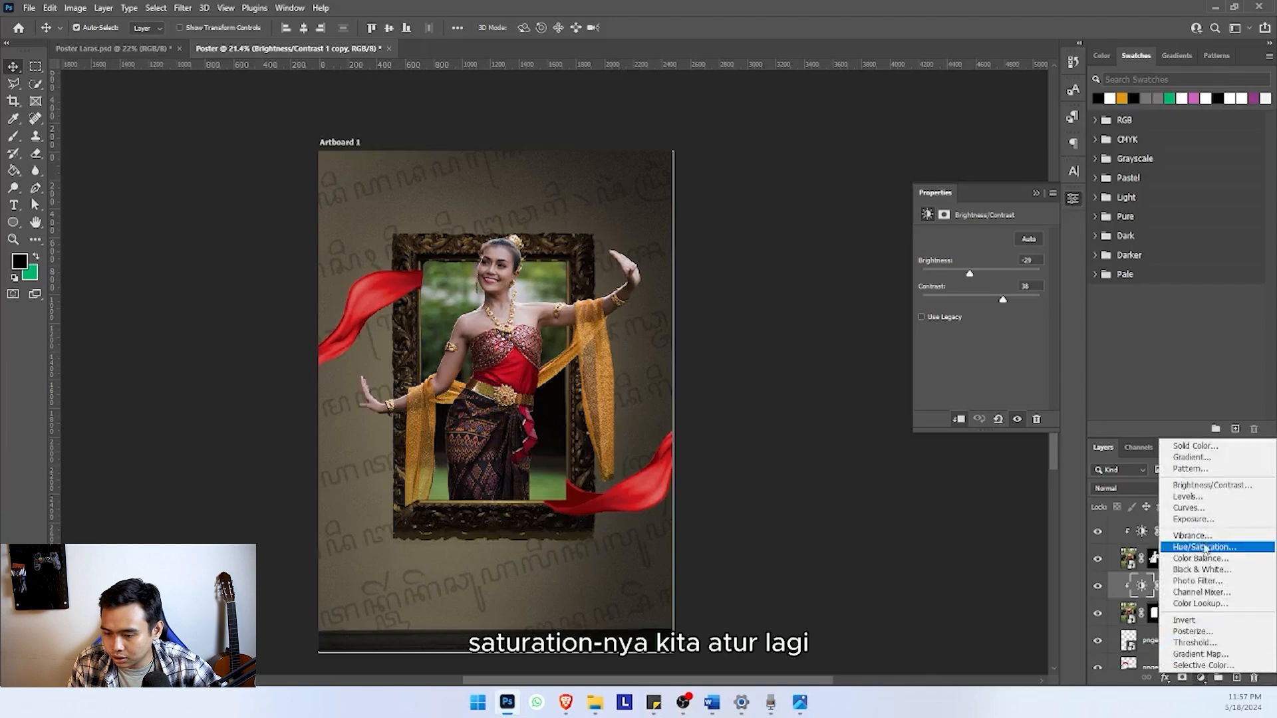
pyautogui.click(1206, 548)
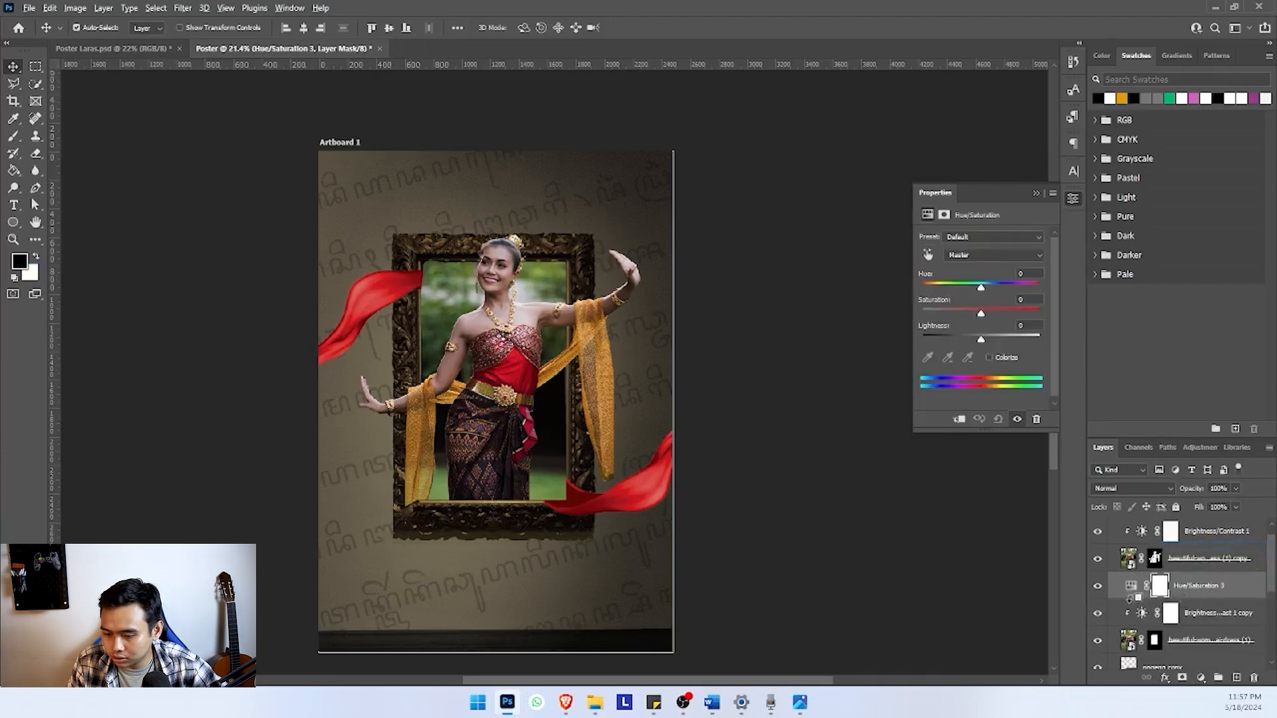
pyautogui.moveTo(980, 314); pyautogui.dragTo(951, 317)
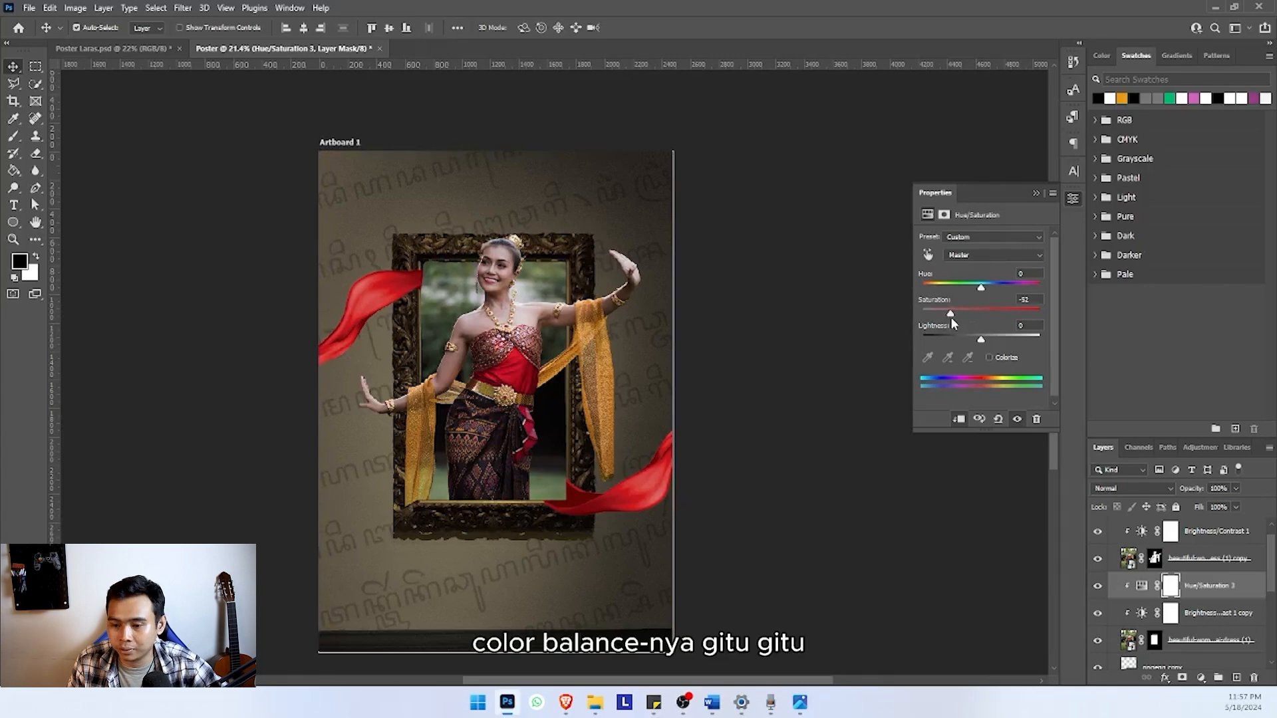
pyautogui.scroll(-2, 482, 303)
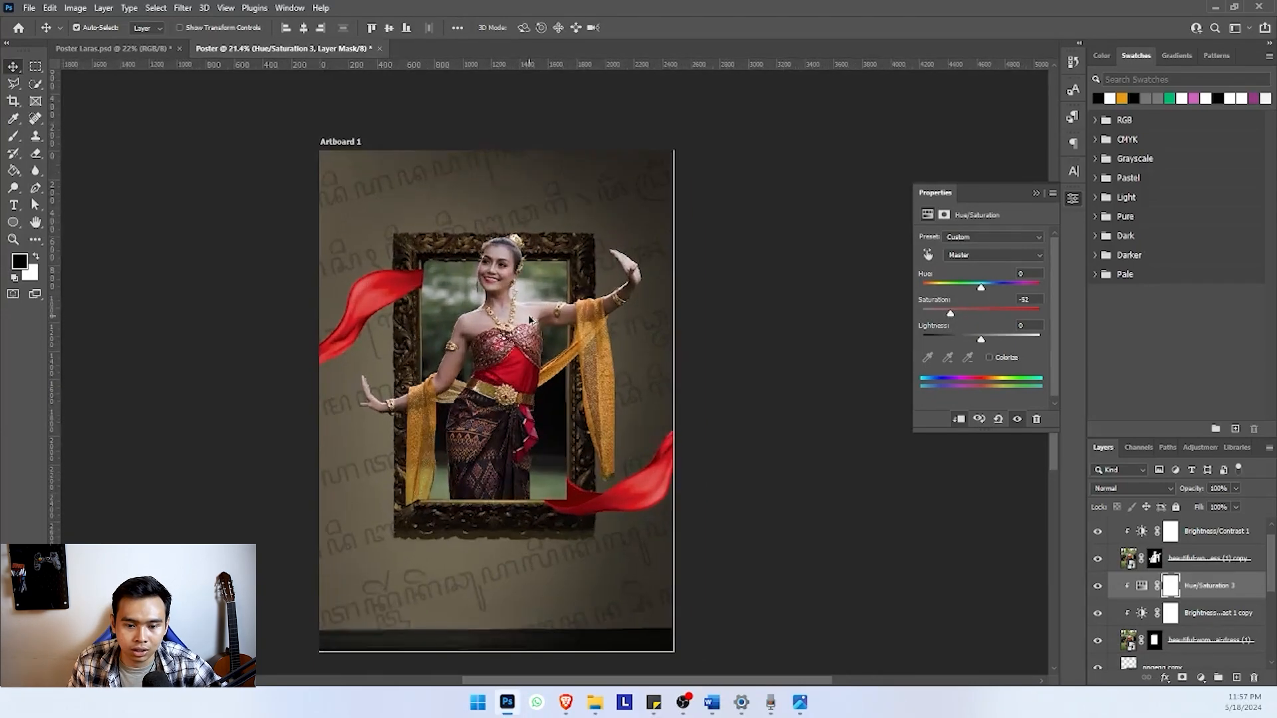
pyautogui.scroll(2, 485, 305)
# Move both red scarf layers up the stack to sit directly beneath the masked dancer copy, in front of the frame and garden photo
pyautogui.click(490, 308)
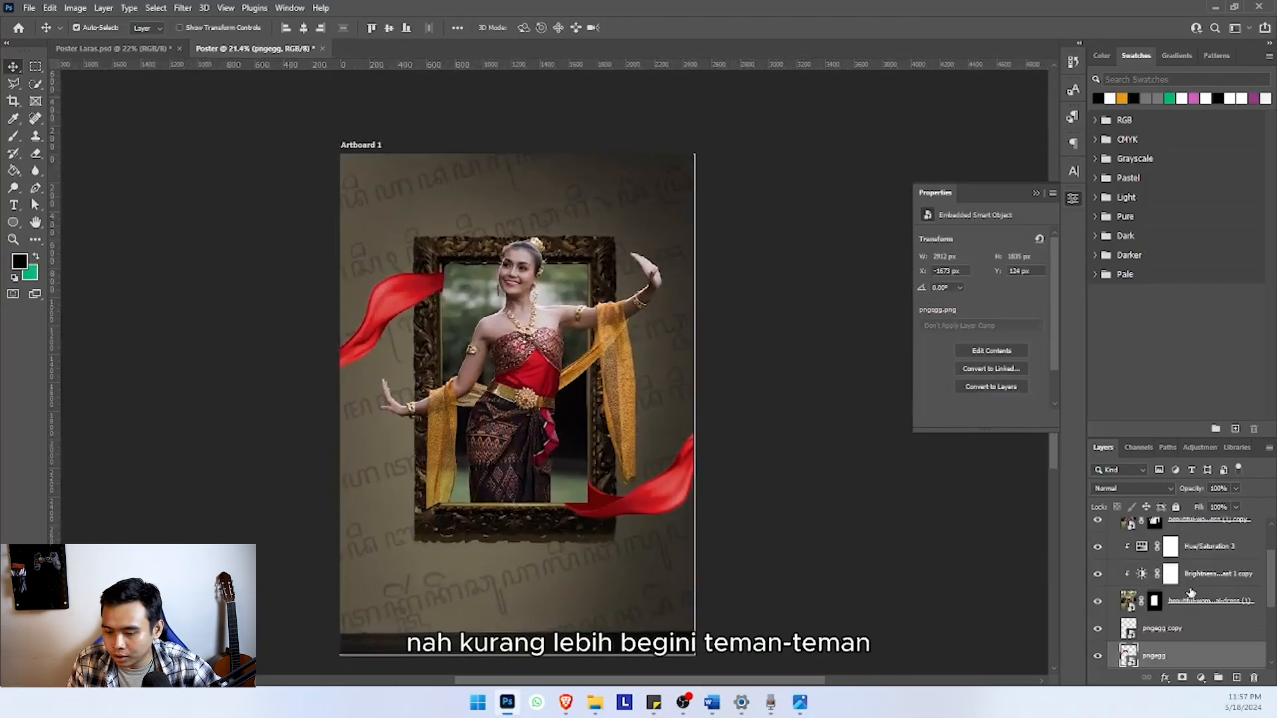
pyautogui.scroll(-1, 1191, 591)
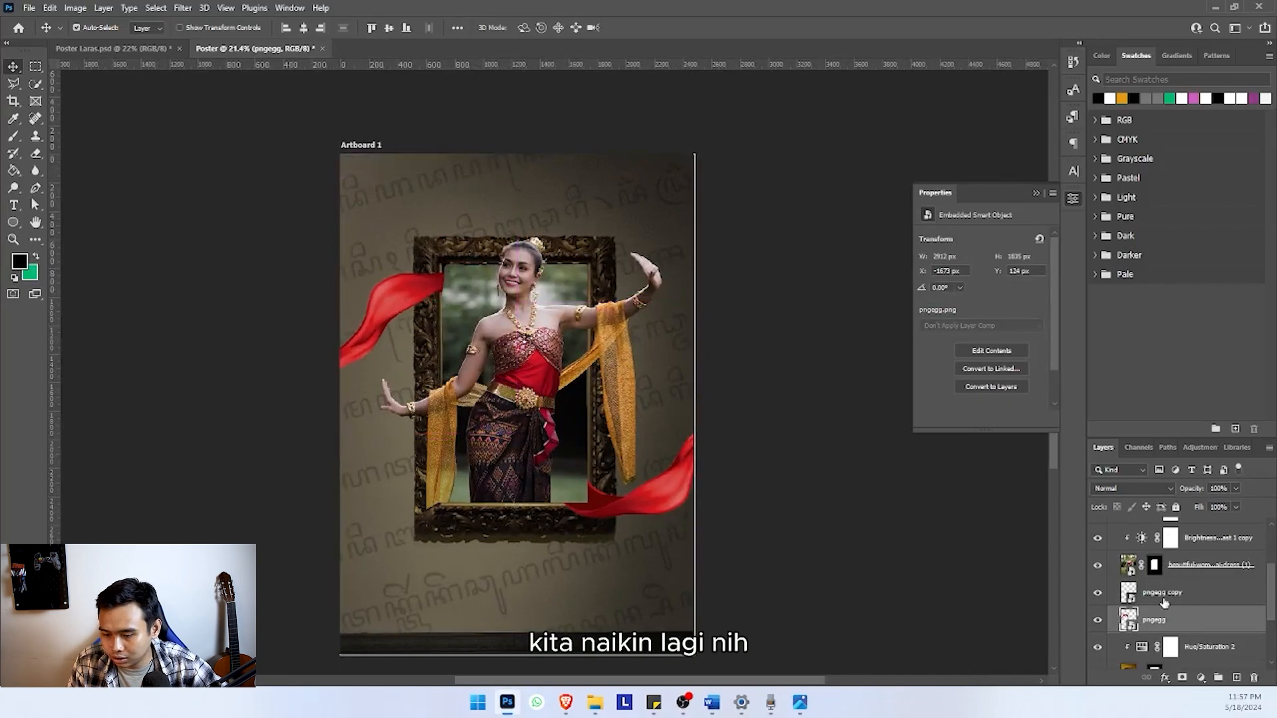
pyautogui.moveTo(1163, 618); pyautogui.dragTo(1157, 547)
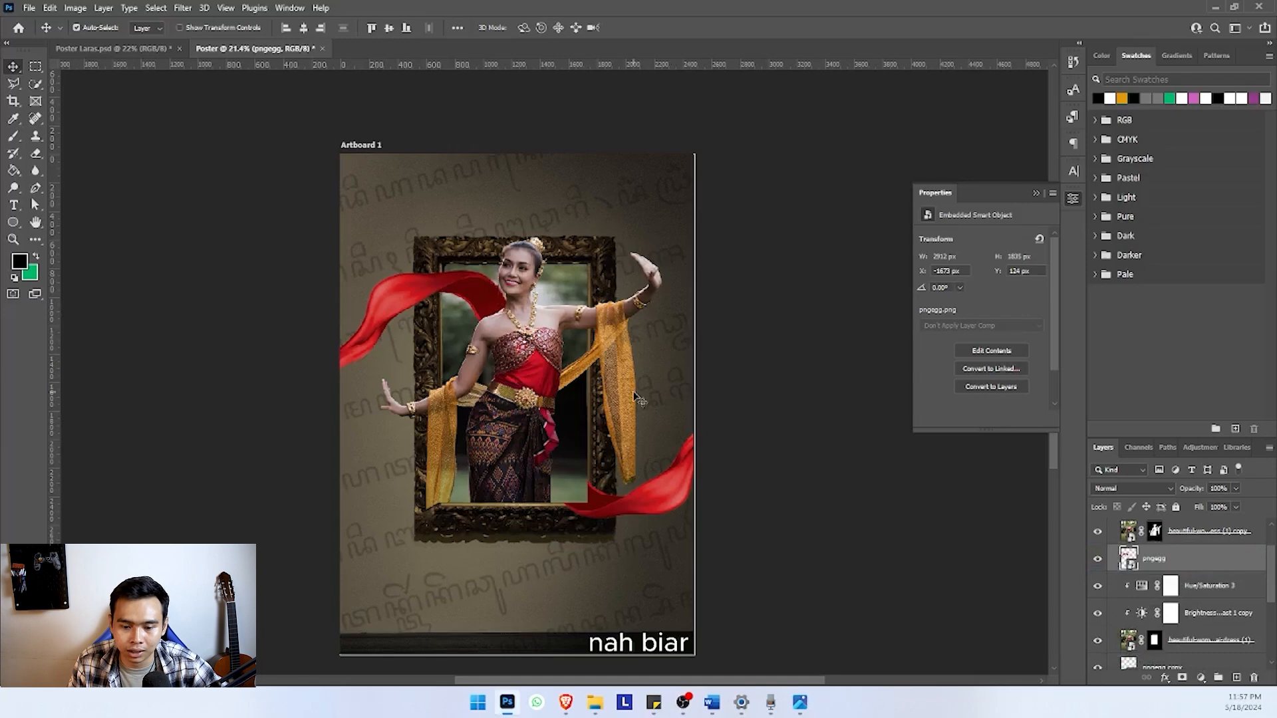
pyautogui.click(630, 512)
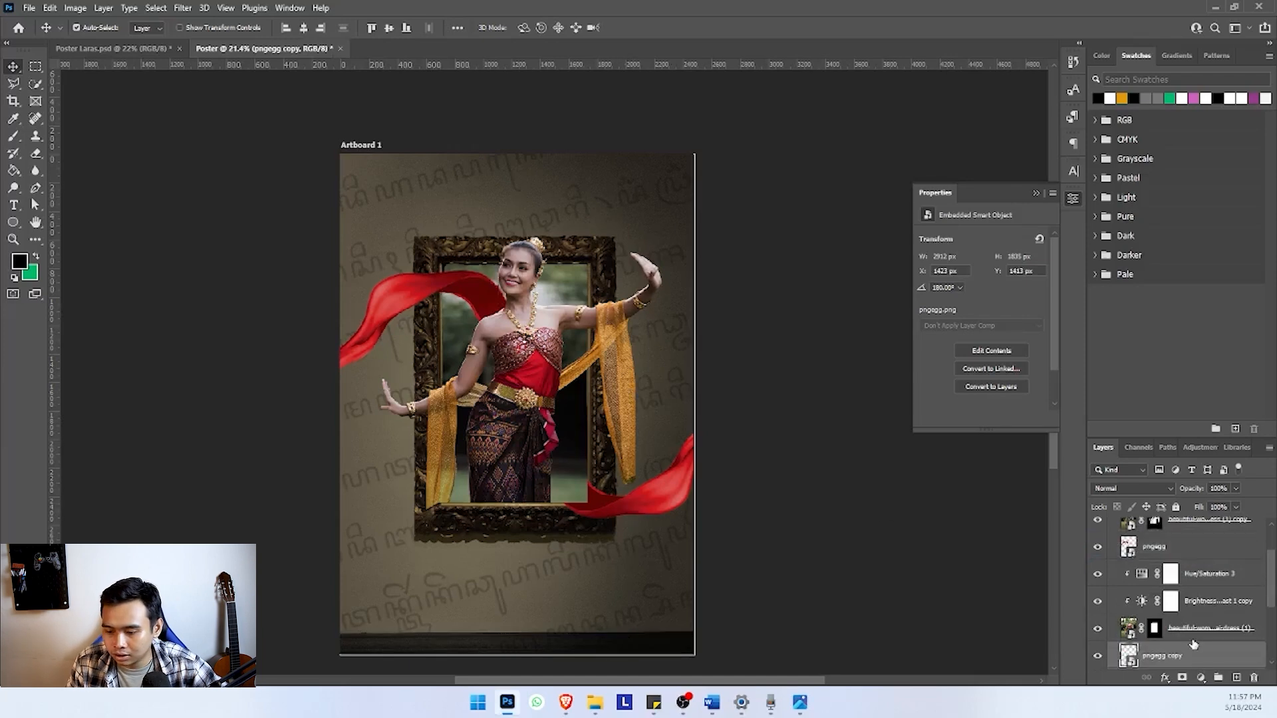
pyautogui.moveTo(1194, 644); pyautogui.dragTo(1177, 565)
pyautogui.scroll(-3, 532, 378)
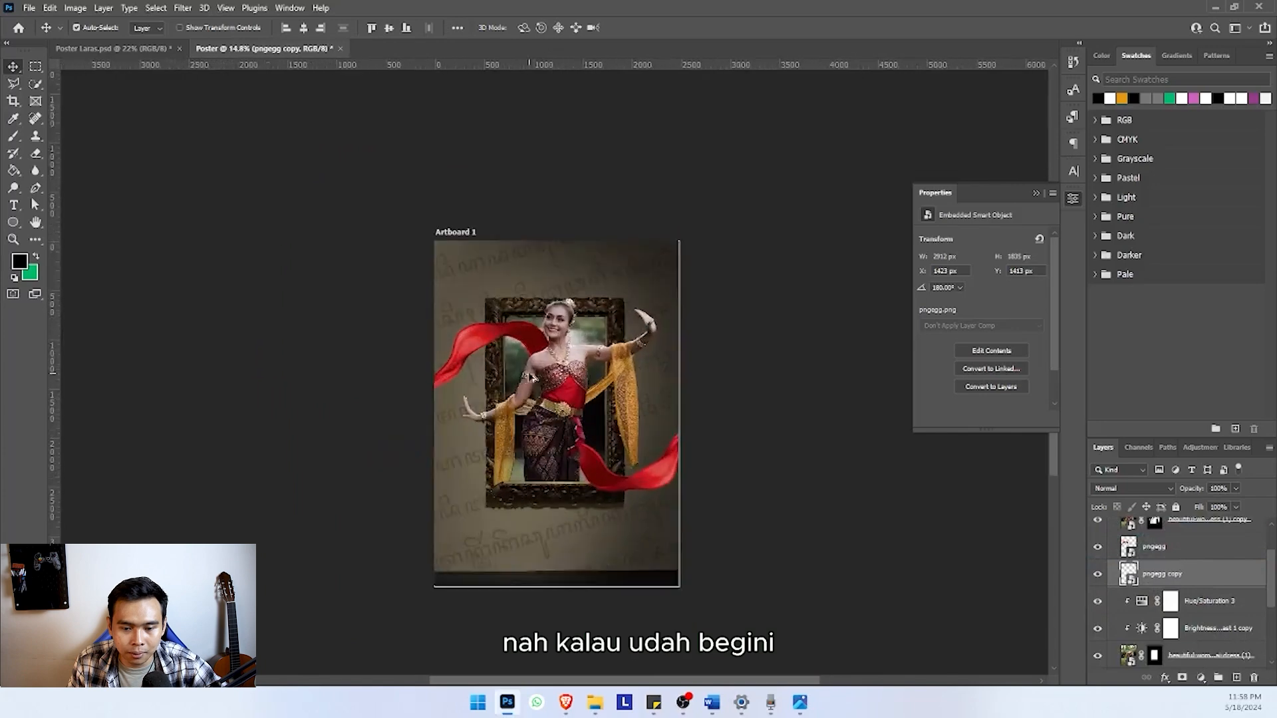
pyautogui.scroll(-1, 532, 377)
pyautogui.scroll(-3, 532, 377)
pyautogui.scroll(2, 532, 363)
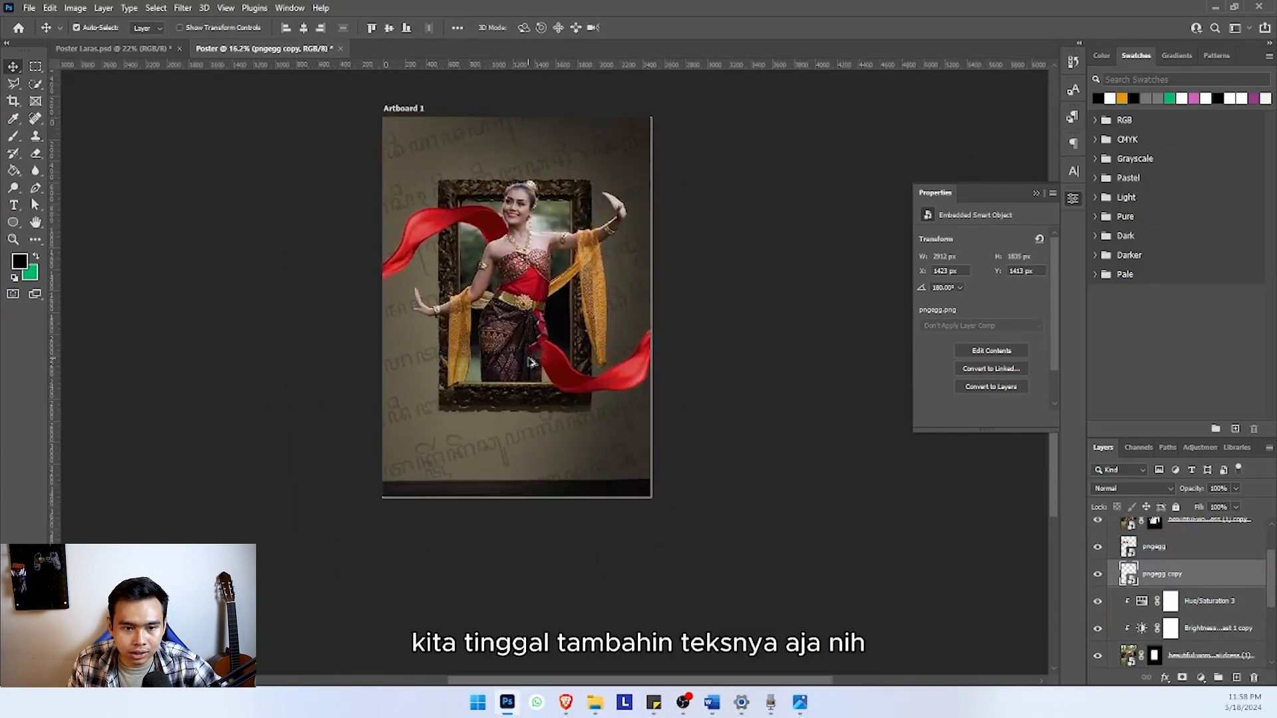
pyautogui.scroll(1, 493, 230)
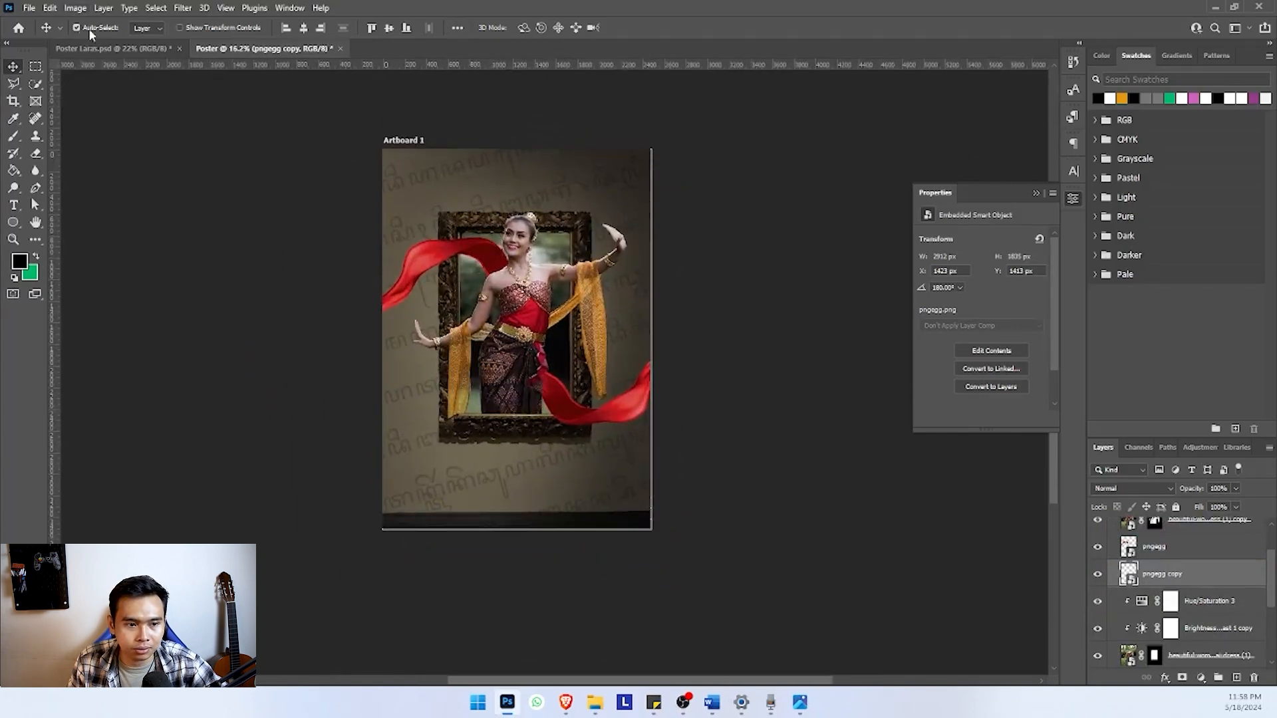
# Copy the Larasanti title, tagline, synopsis and release-date text layers from Poster Laras.psd and paste them into the working poster
pyautogui.click(128, 51)
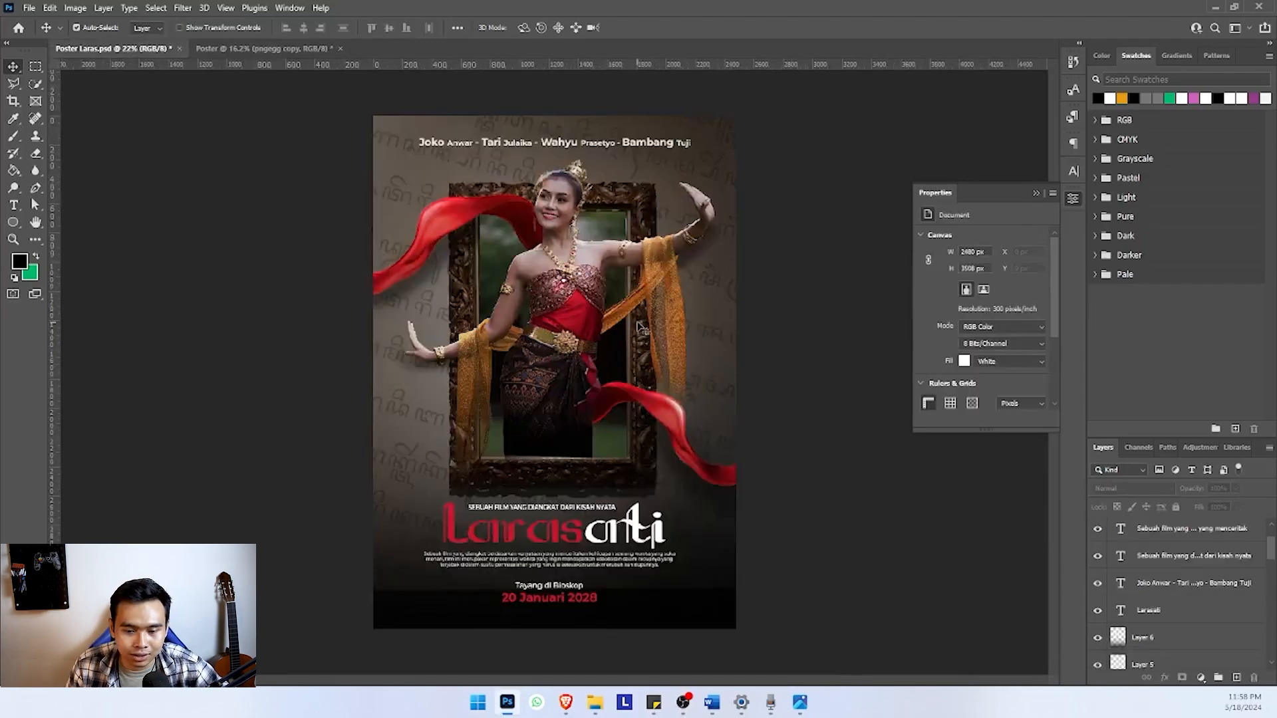
pyautogui.click(572, 510)
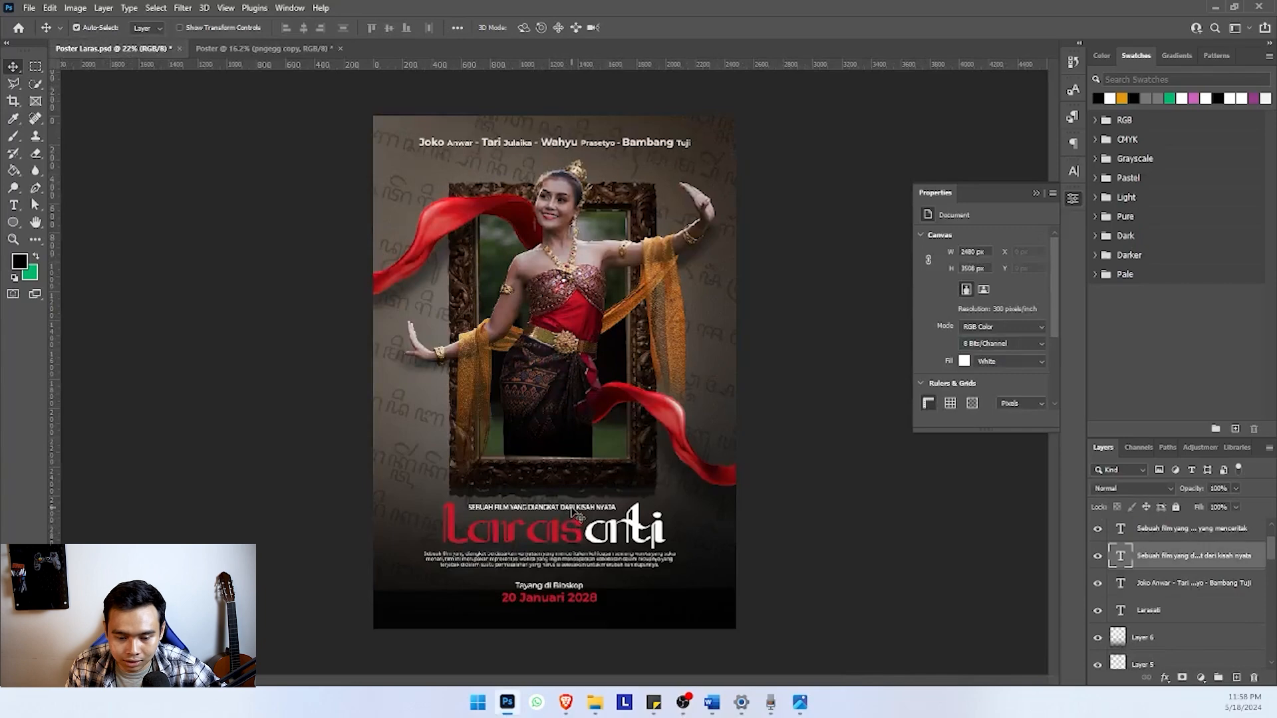
pyautogui.keyDown('shift'); pyautogui.click(578, 536); pyautogui.keyUp('shift')
pyautogui.keyDown('shift'); pyautogui.click(584, 558); pyautogui.keyUp('shift')
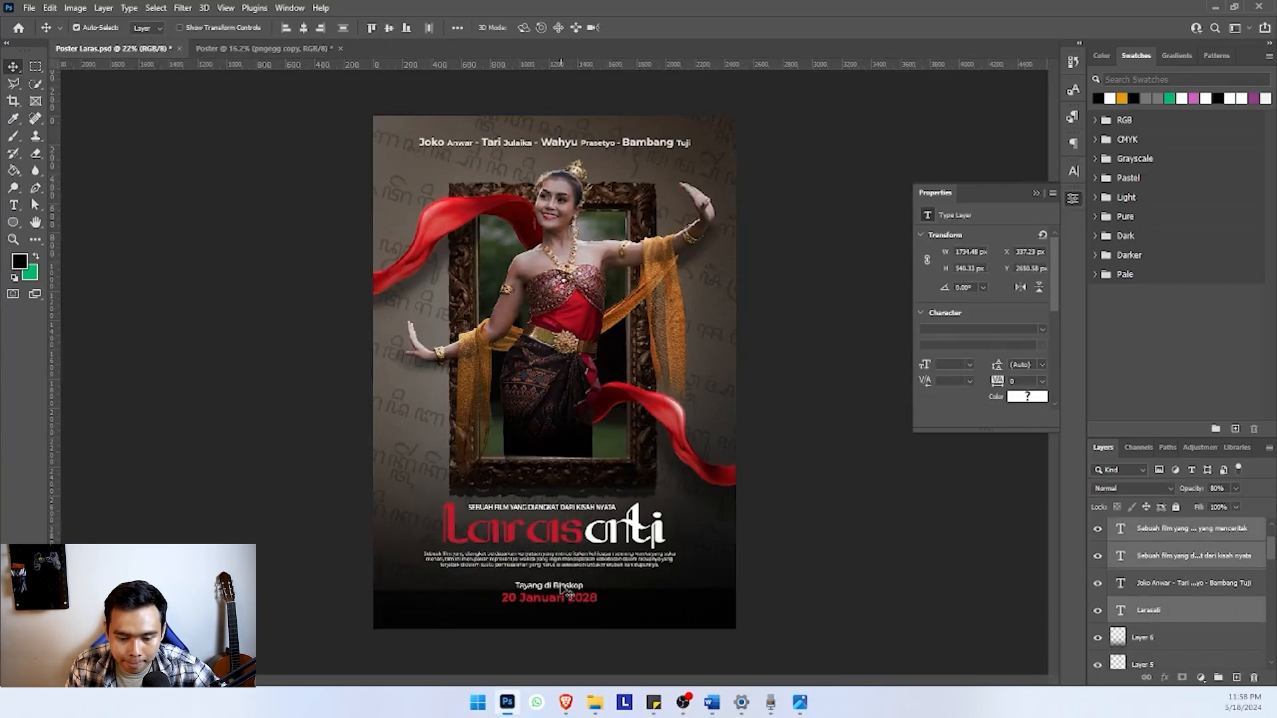
pyautogui.keyDown('shift'); pyautogui.click(562, 589); pyautogui.keyUp('shift')
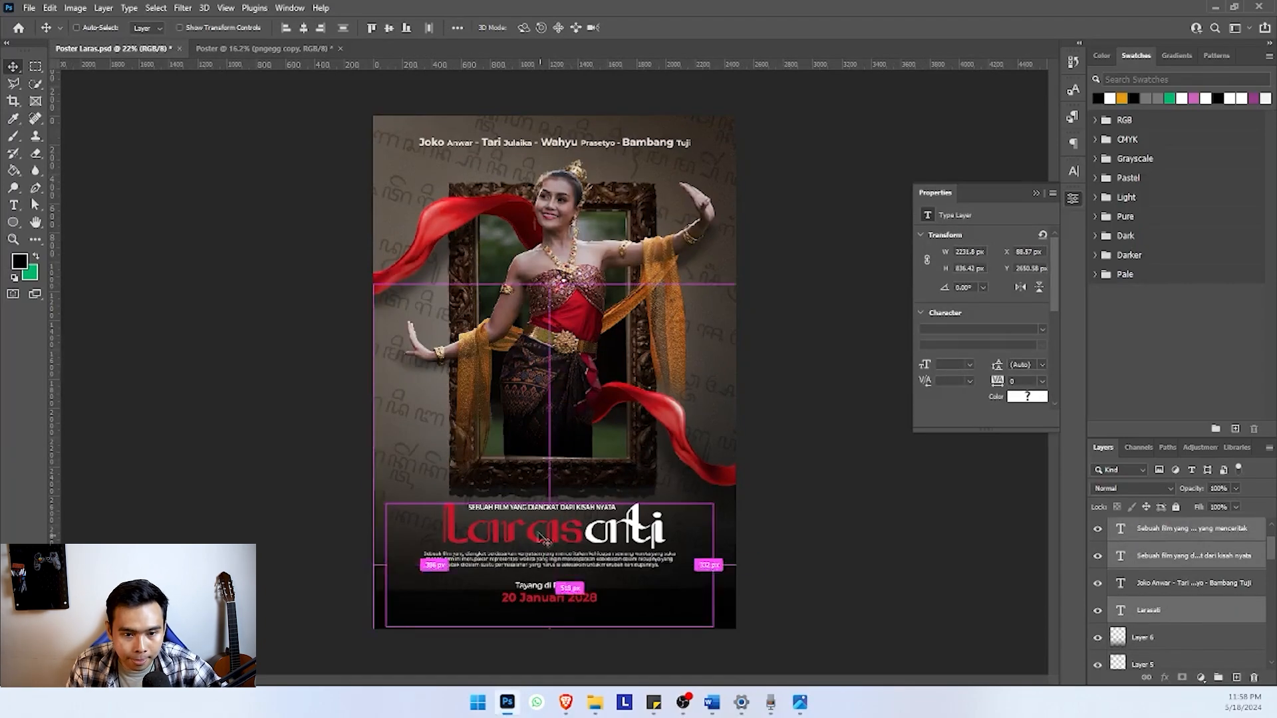
pyautogui.click(278, 49)
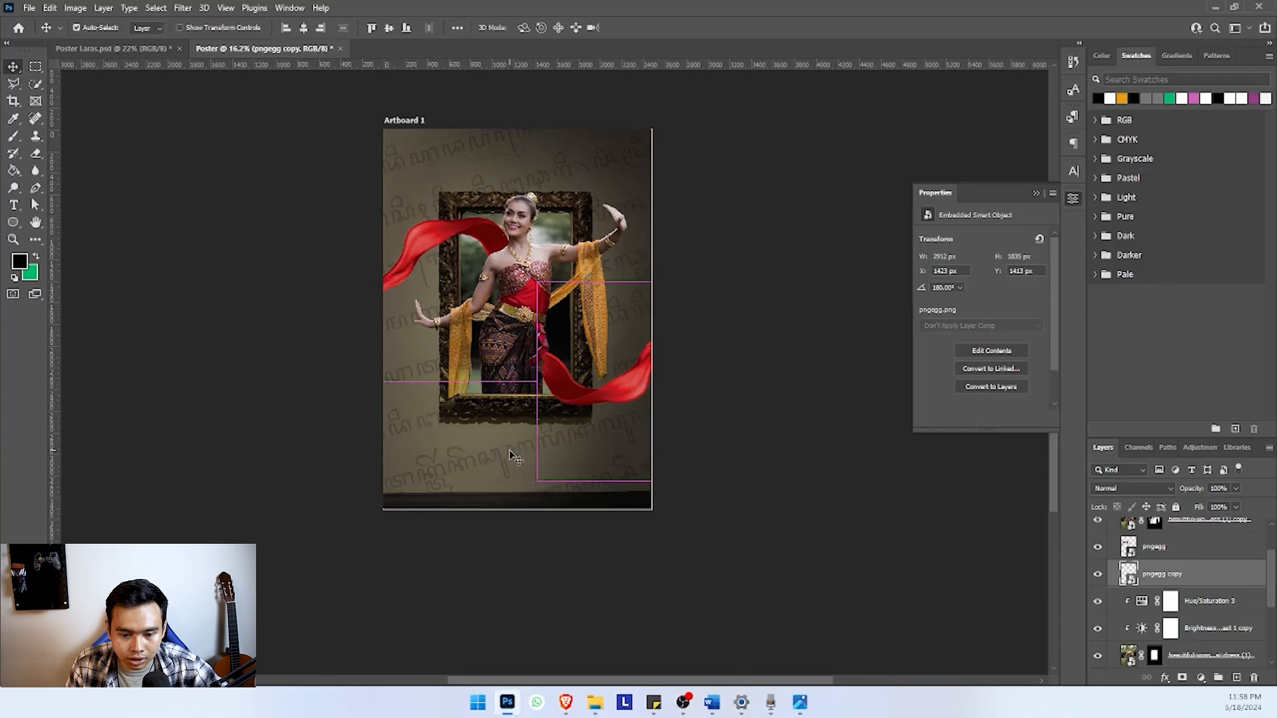
pyautogui.hotkey('ctrl', 'v')
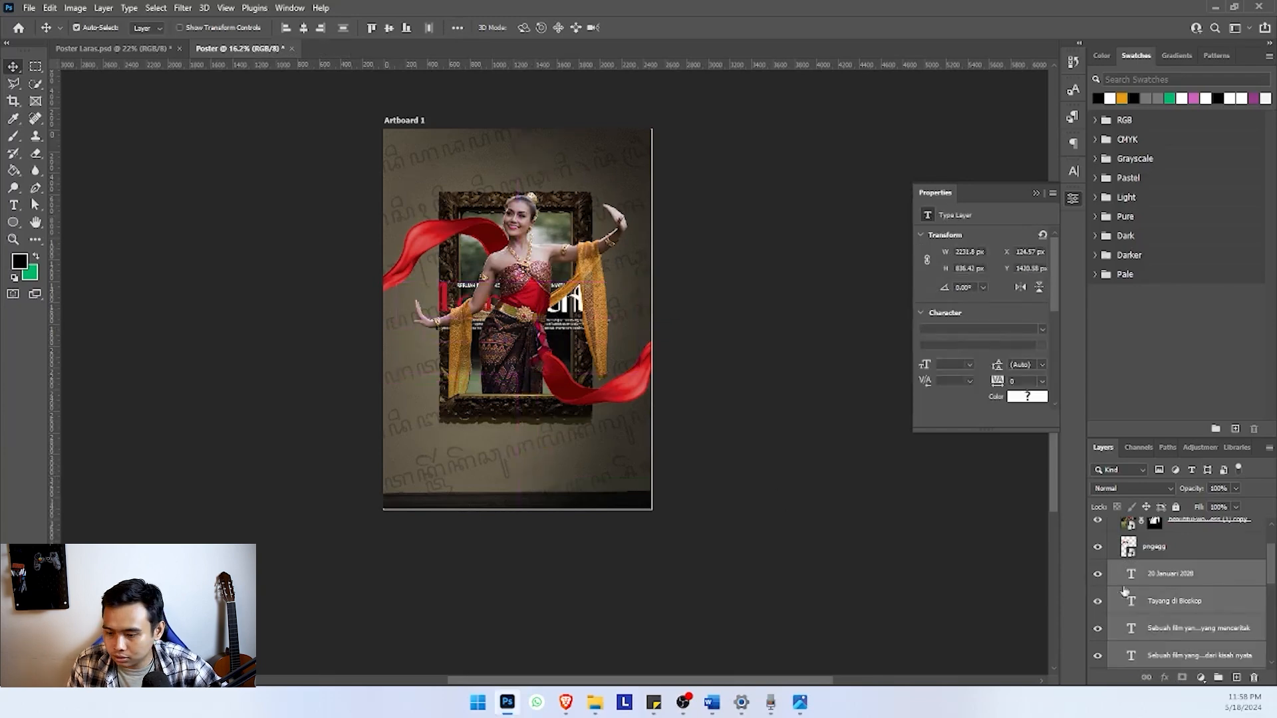
# Bring the pasted text layers to the top of the artboard's stack and position the text block just below the frame
pyautogui.moveTo(1175, 587); pyautogui.dragTo(1179, 538)
pyautogui.moveTo(532, 316); pyautogui.dragTo(532, 449)
pyautogui.scroll(2, 532, 452)
pyautogui.scroll(-3, 532, 452)
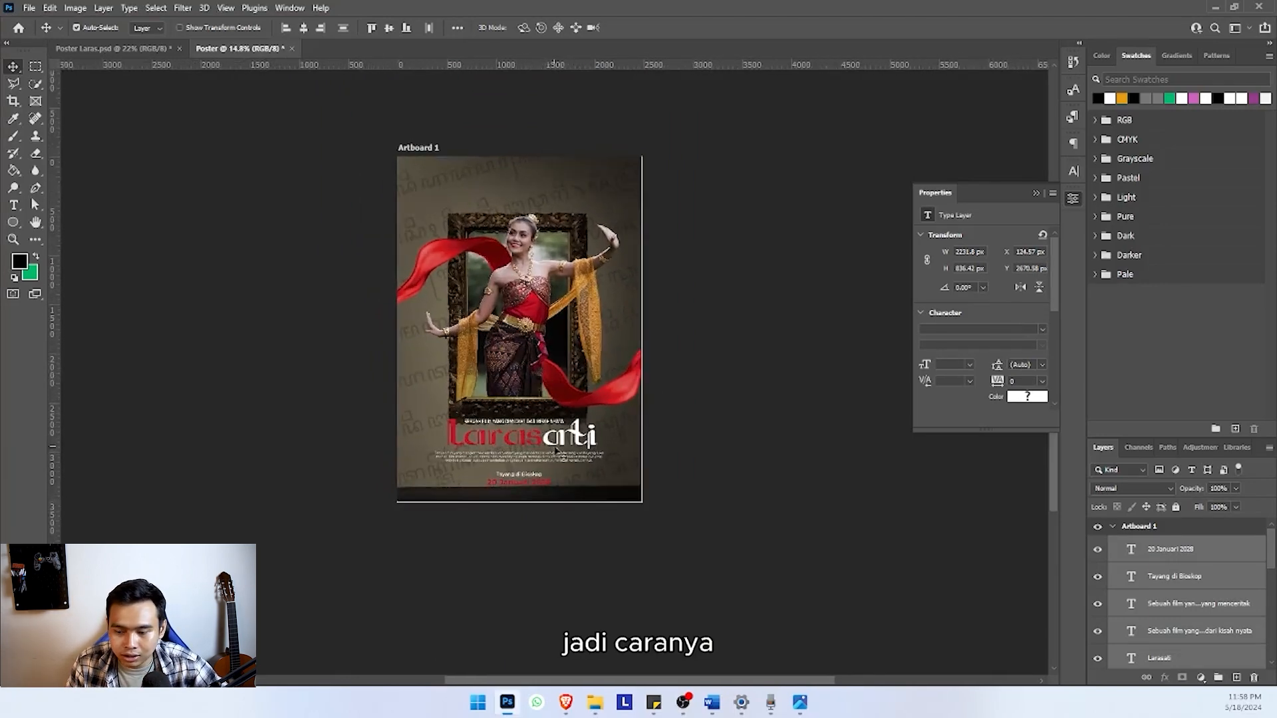
# Add a new empty layer directly beneath the title text layer, above the dancer's Brightness/Contrast adjustment
pyautogui.click(1181, 548)
pyautogui.scroll(-3, 1182, 586)
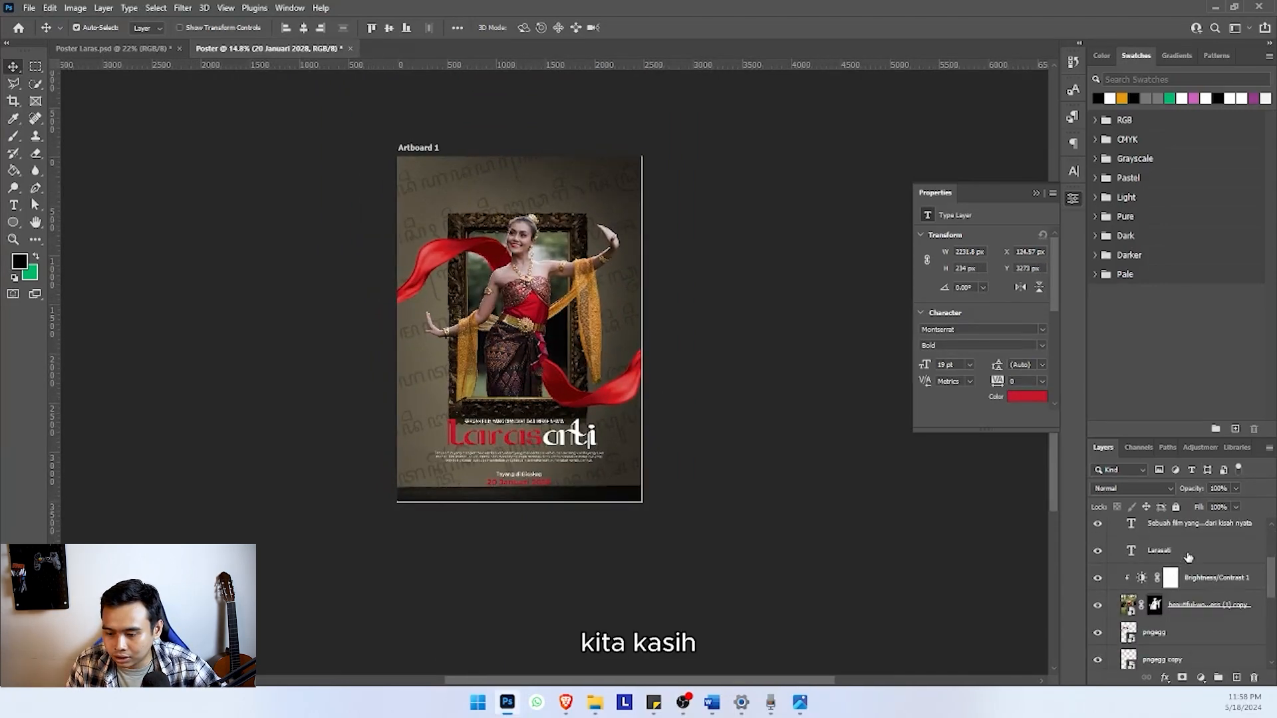
pyautogui.click(1171, 550)
pyautogui.keyDown('ctrl'); pyautogui.click(1239, 676); pyautogui.keyUp('ctrl')
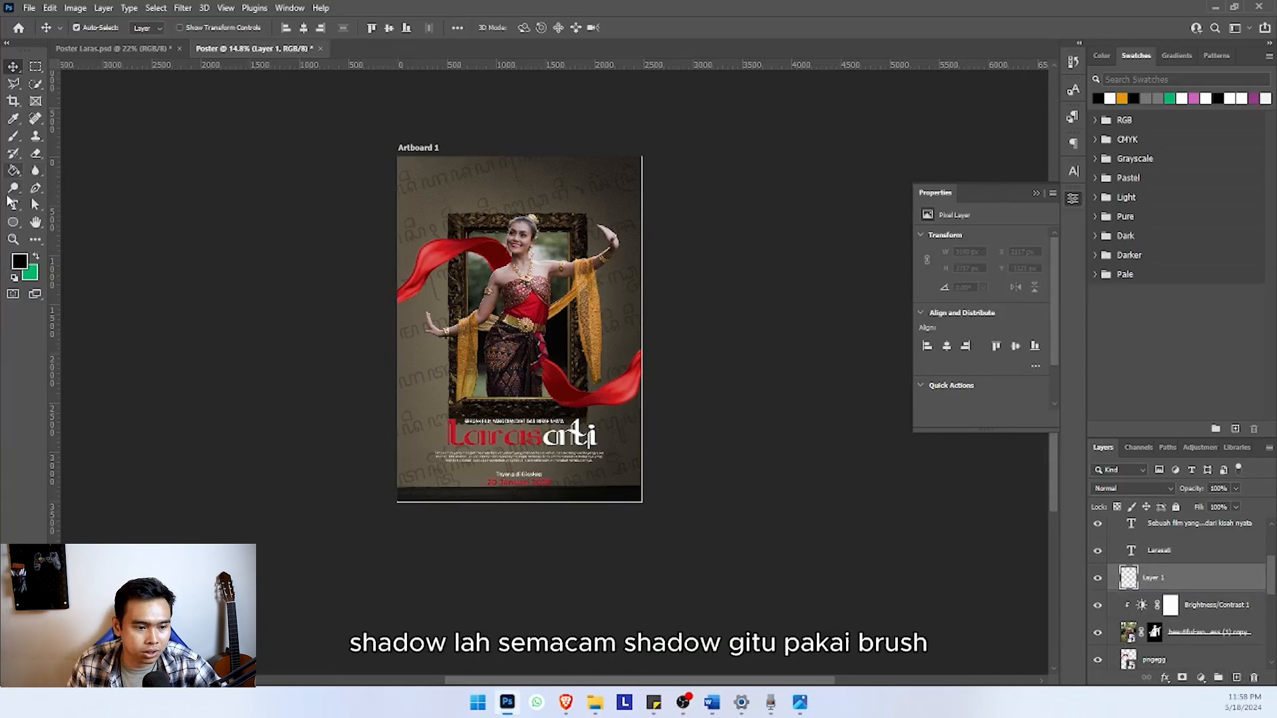
# Set the 2000 px Brush to 0% hardness and paint a soft black shadow across the poster's lower part behind the text
pyautogui.click(12, 137)
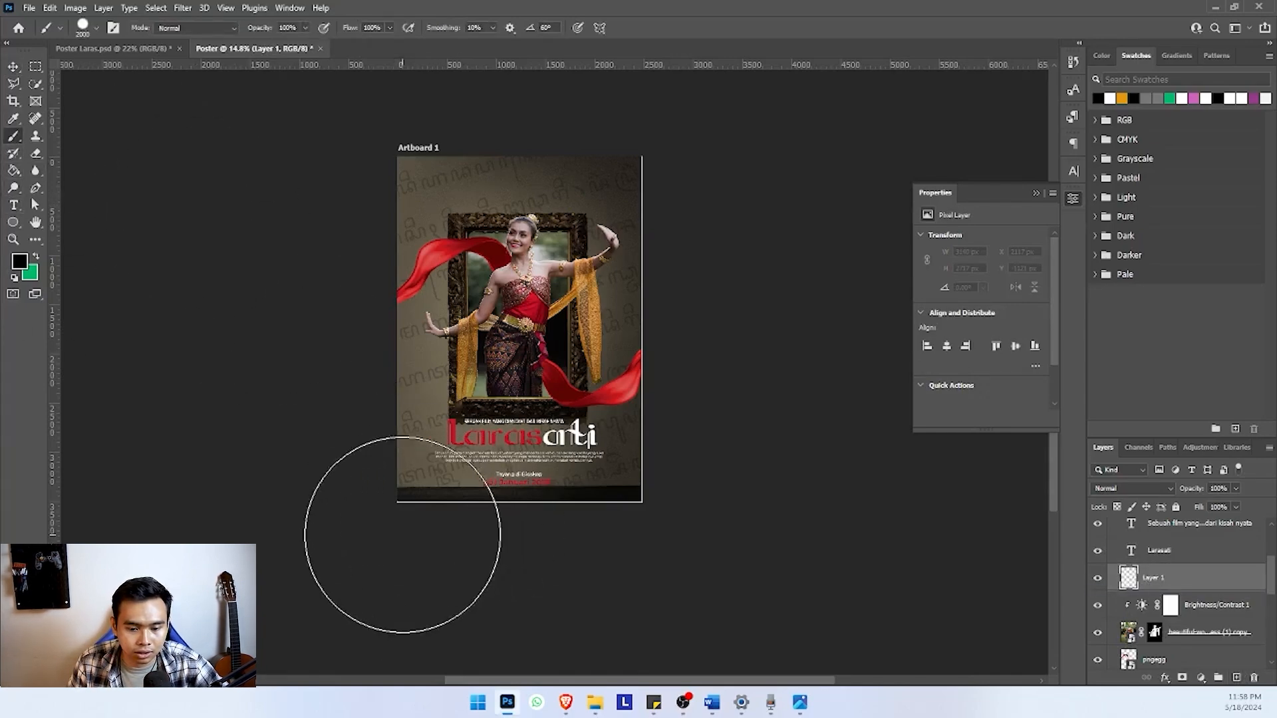
pyautogui.moveTo(399, 533)
pyautogui.mouseDown()
pyautogui.moveTo(348, 516)
pyautogui.moveTo(482, 537)
pyautogui.mouseUp()
pyautogui.hotkey('ctrl', 'z')
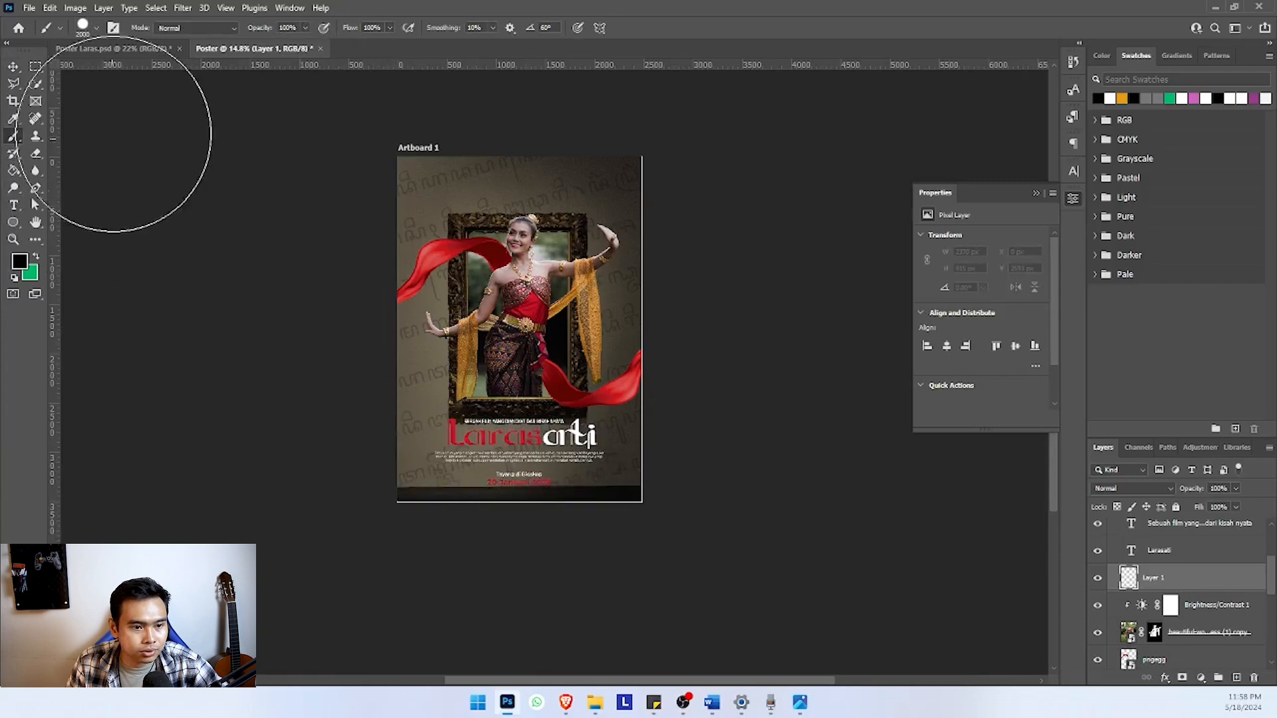
pyautogui.click(96, 28)
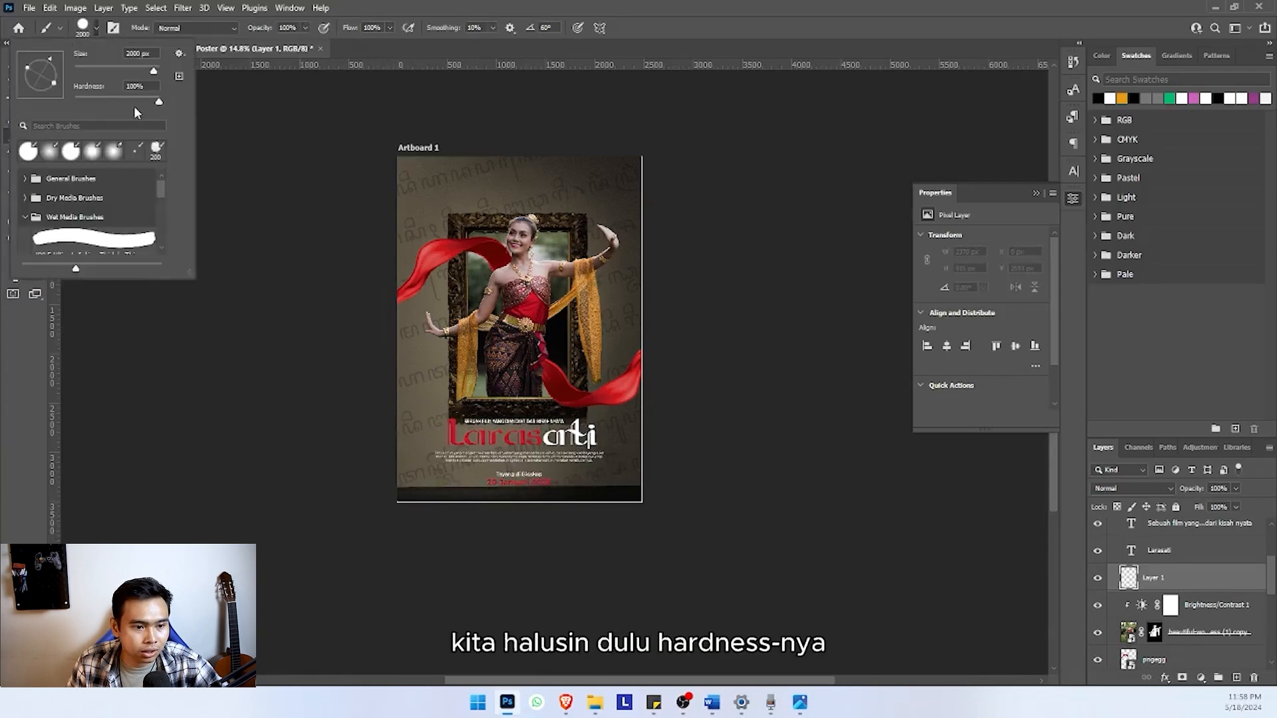
pyautogui.click(97, 28)
pyautogui.moveTo(350, 498); pyautogui.dragTo(525, 517)
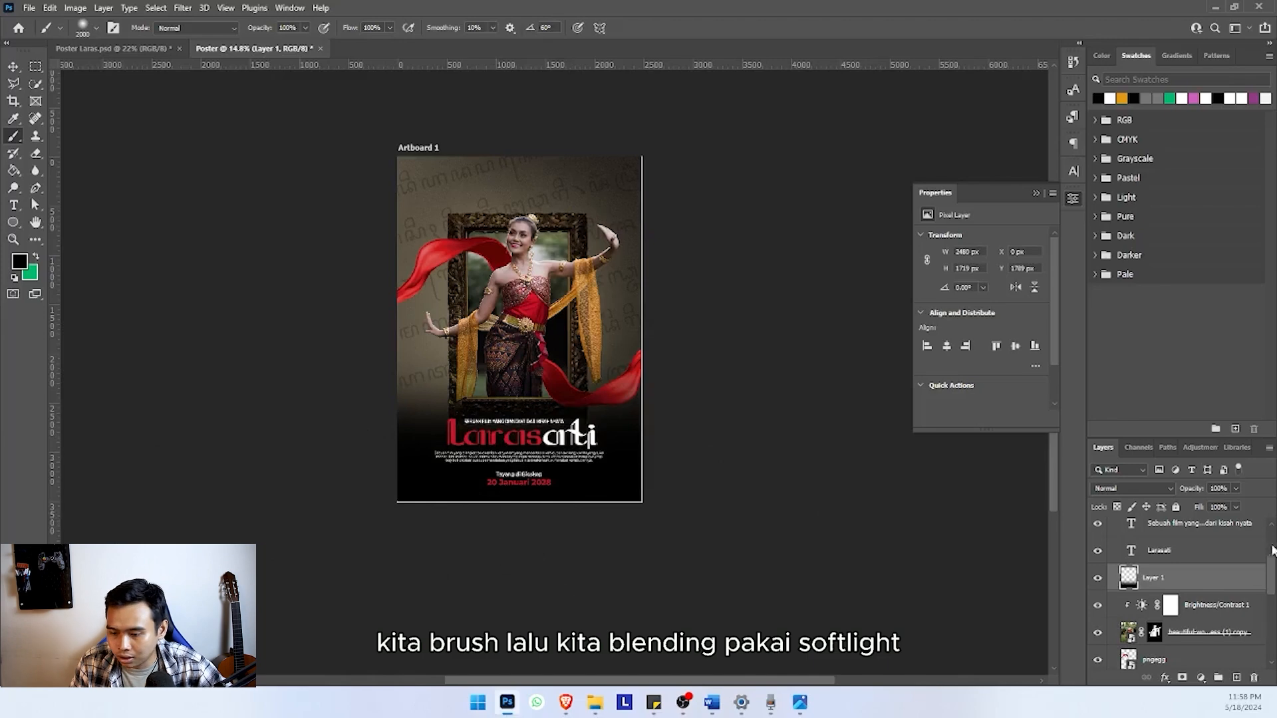
# Change the painted shadow layer's blending mode to Soft Light
pyautogui.click(1119, 488)
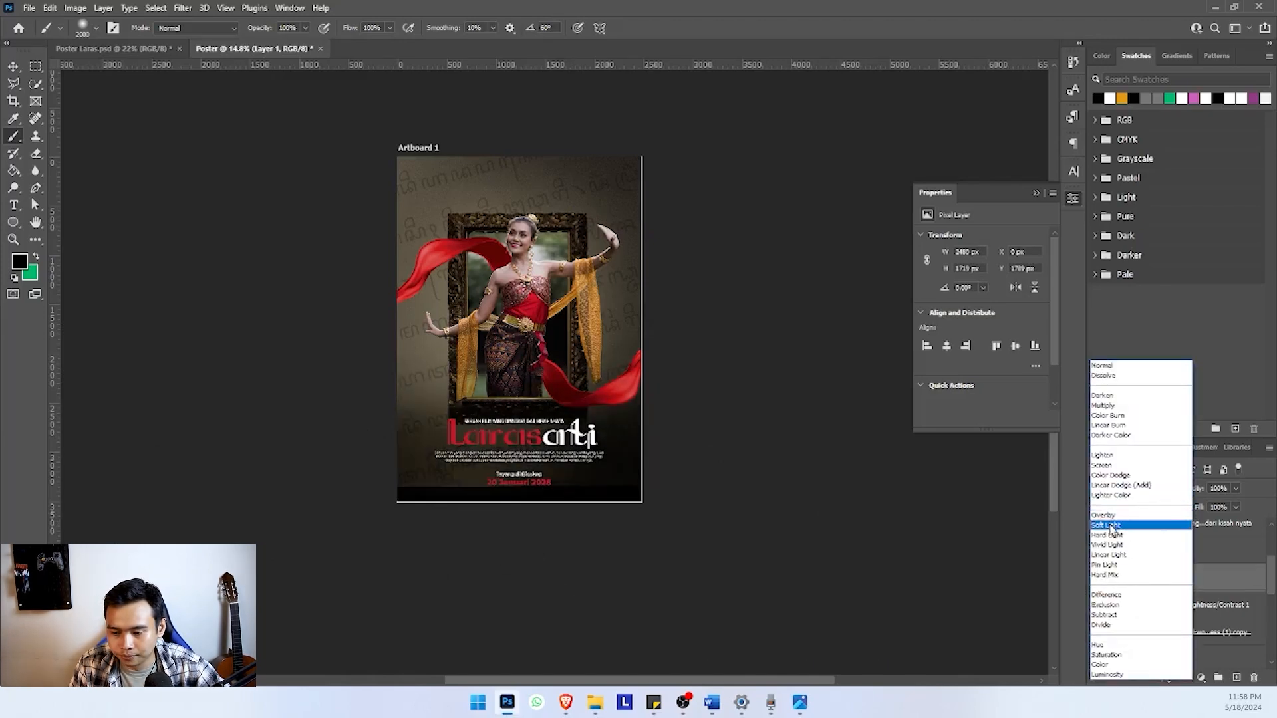
pyautogui.click(1107, 525)
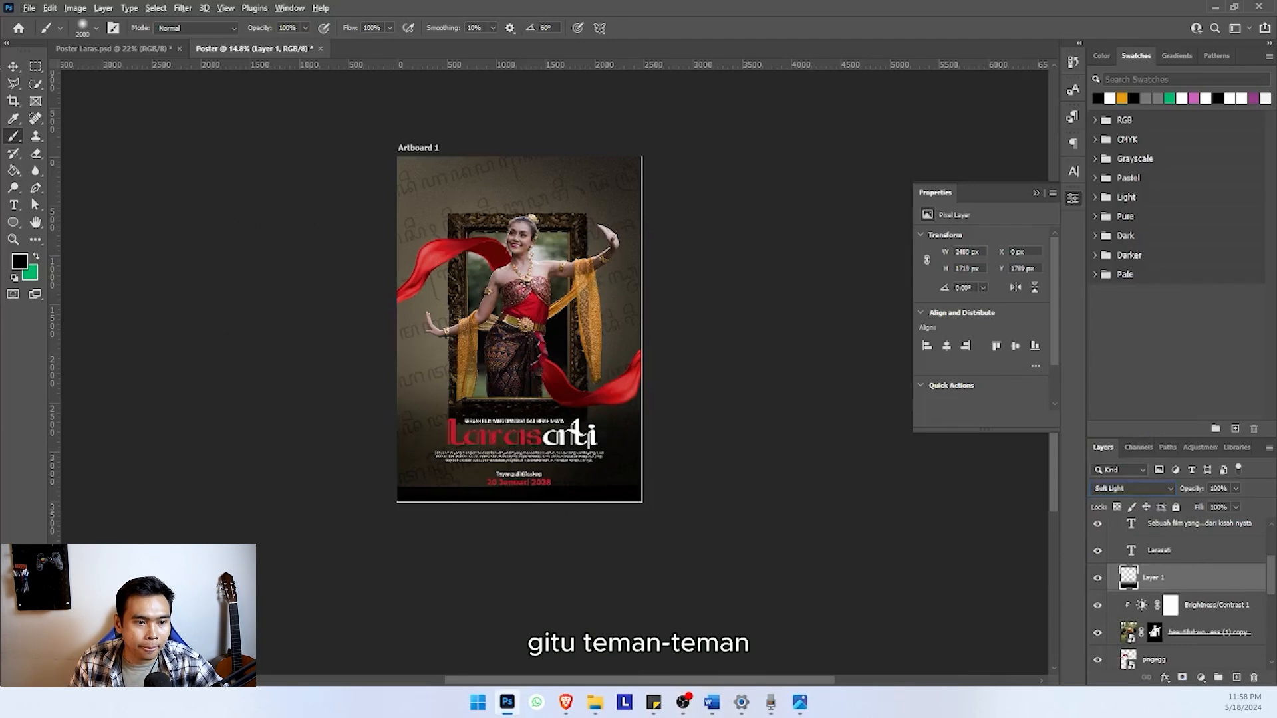
pyautogui.press('v')
pyautogui.scroll(-2, 534, 311)
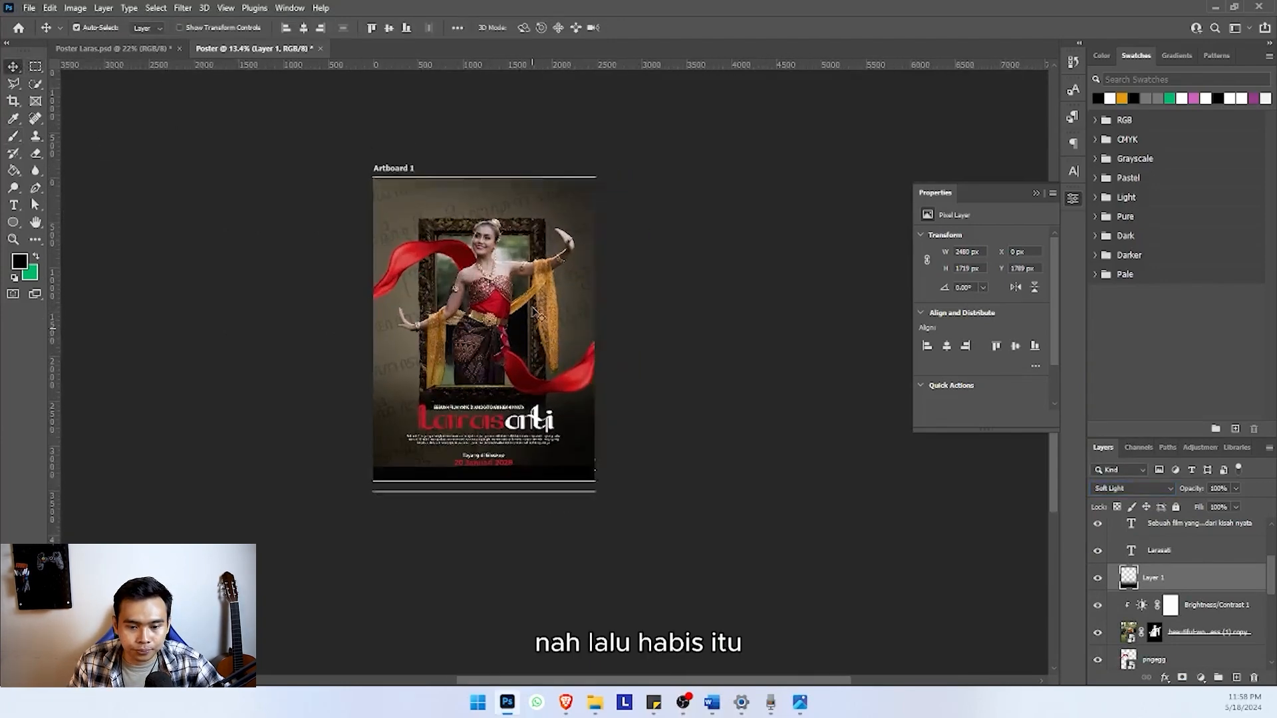
pyautogui.scroll(2, 431, 201)
# Bring the cast names line over from the reference poster, place it above the frame and move its layer to the top of the stack
pyautogui.hotkey('ctrl', 'Tab')
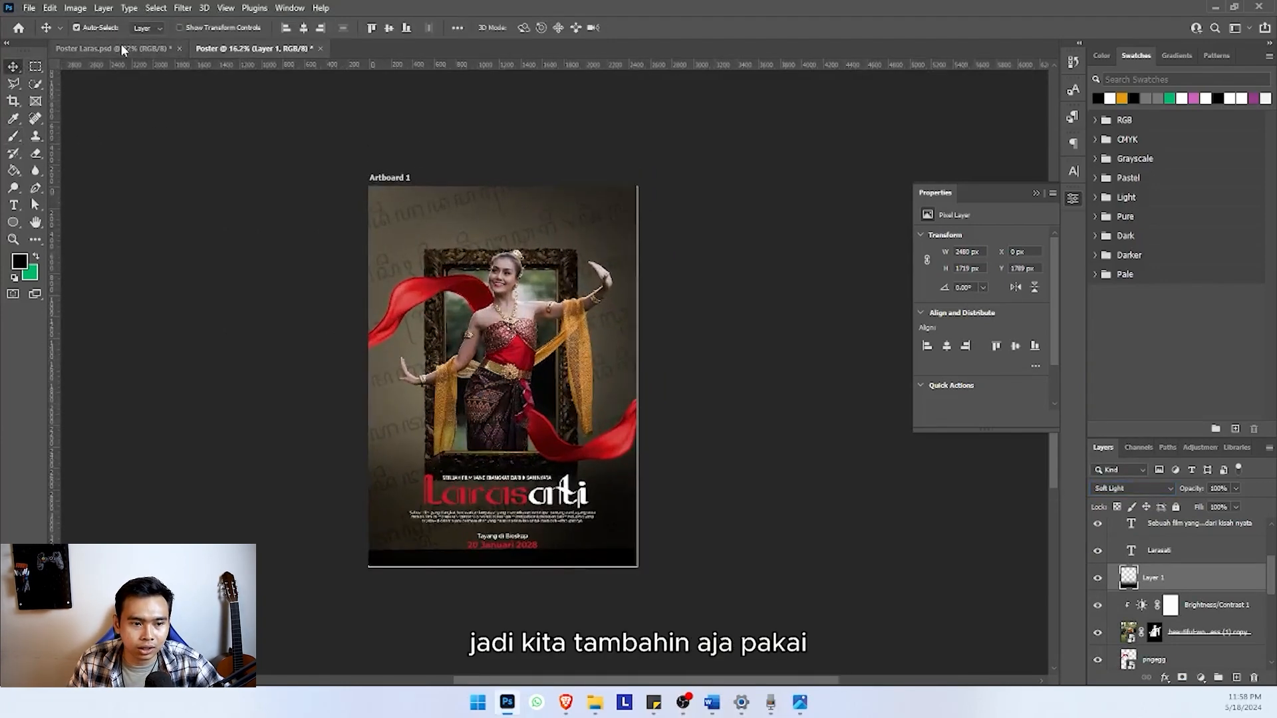
pyautogui.moveTo(459, 143); pyautogui.dragTo(489, 209)
pyautogui.scroll(2, 480, 207)
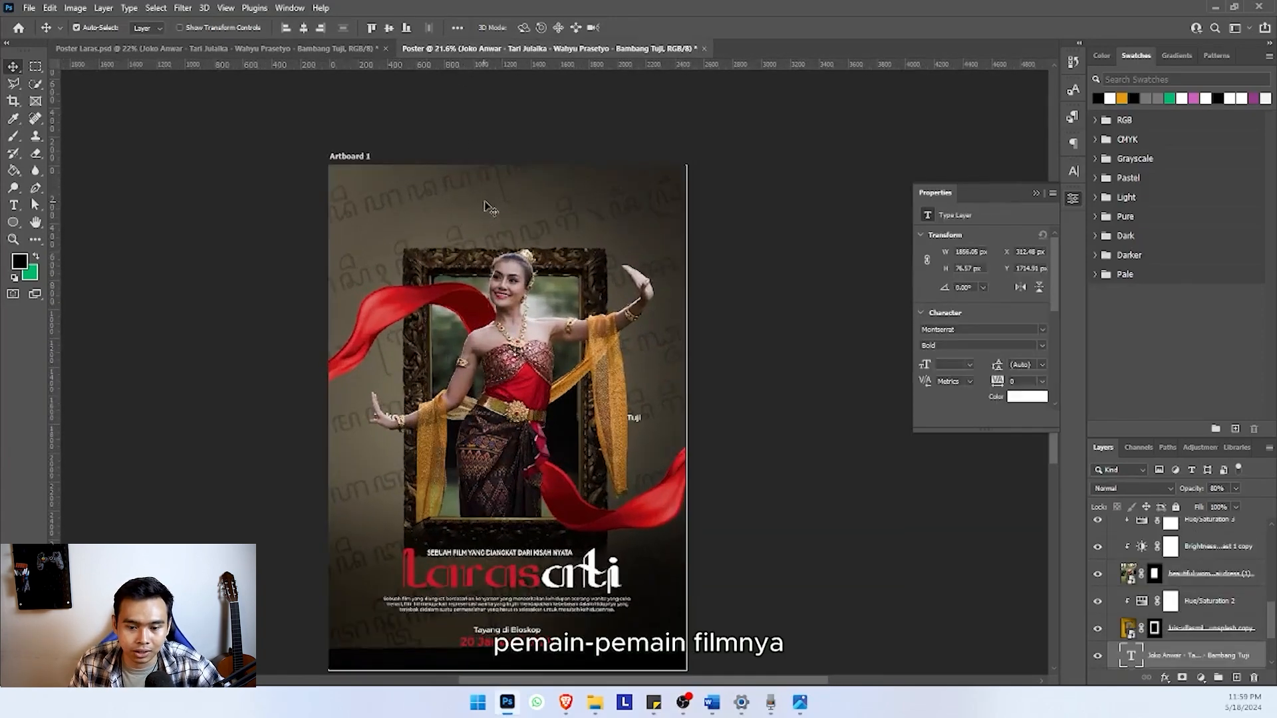
pyautogui.moveTo(634, 418); pyautogui.dragTo(635, 208)
pyautogui.moveTo(1207, 655); pyautogui.dragTo(1166, 540)
pyautogui.scroll(-1, 558, 407)
pyautogui.moveTo(532, 428); pyautogui.dragTo(537, 382)
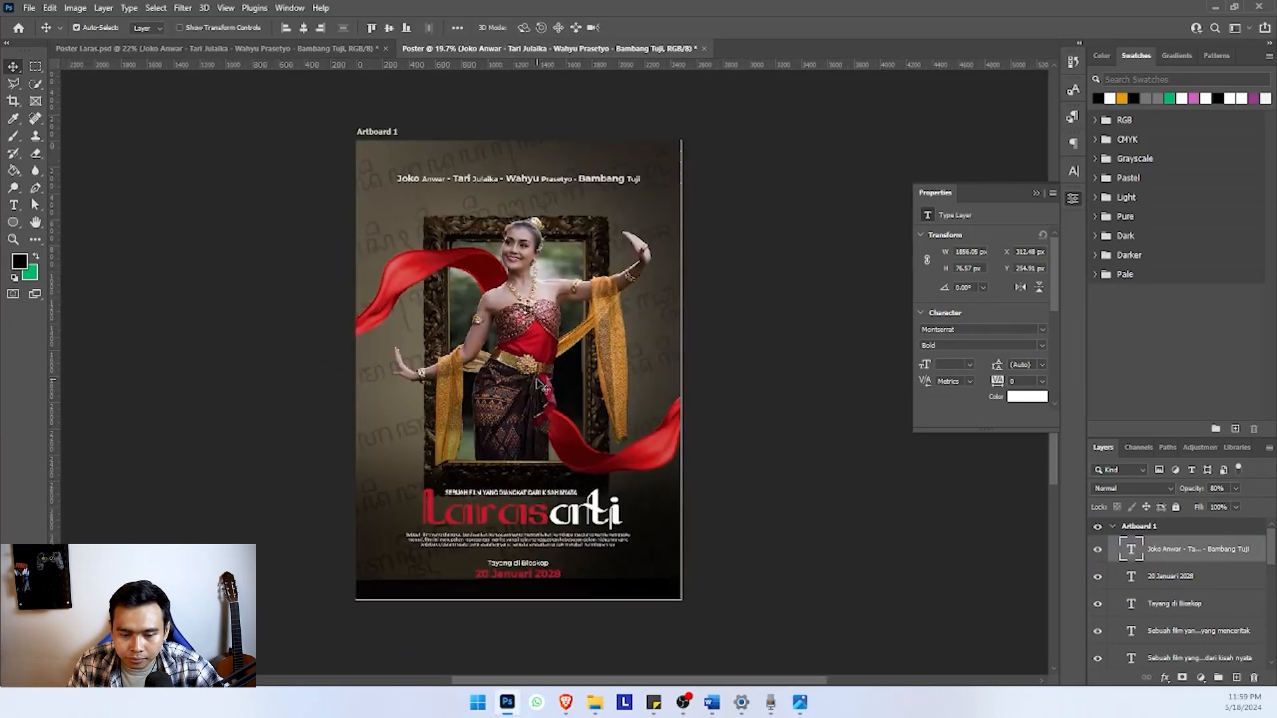
pyautogui.scroll(-1, 537, 385)
pyautogui.scroll(-4, 1161, 590)
pyautogui.click(1195, 569)
pyautogui.scroll(-4, 1193, 589)
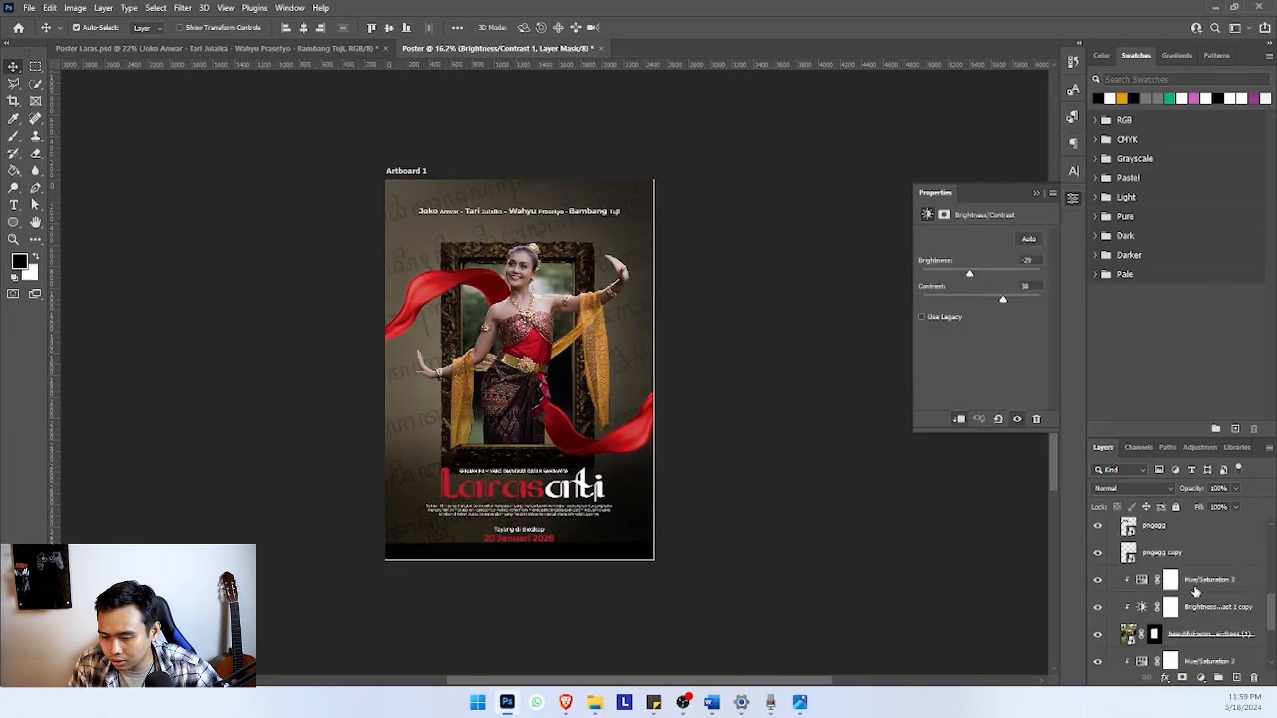
pyautogui.keyDown('shift'); pyautogui.click(1179, 654); pyautogui.keyUp('shift')
pyautogui.scroll(2, 544, 360)
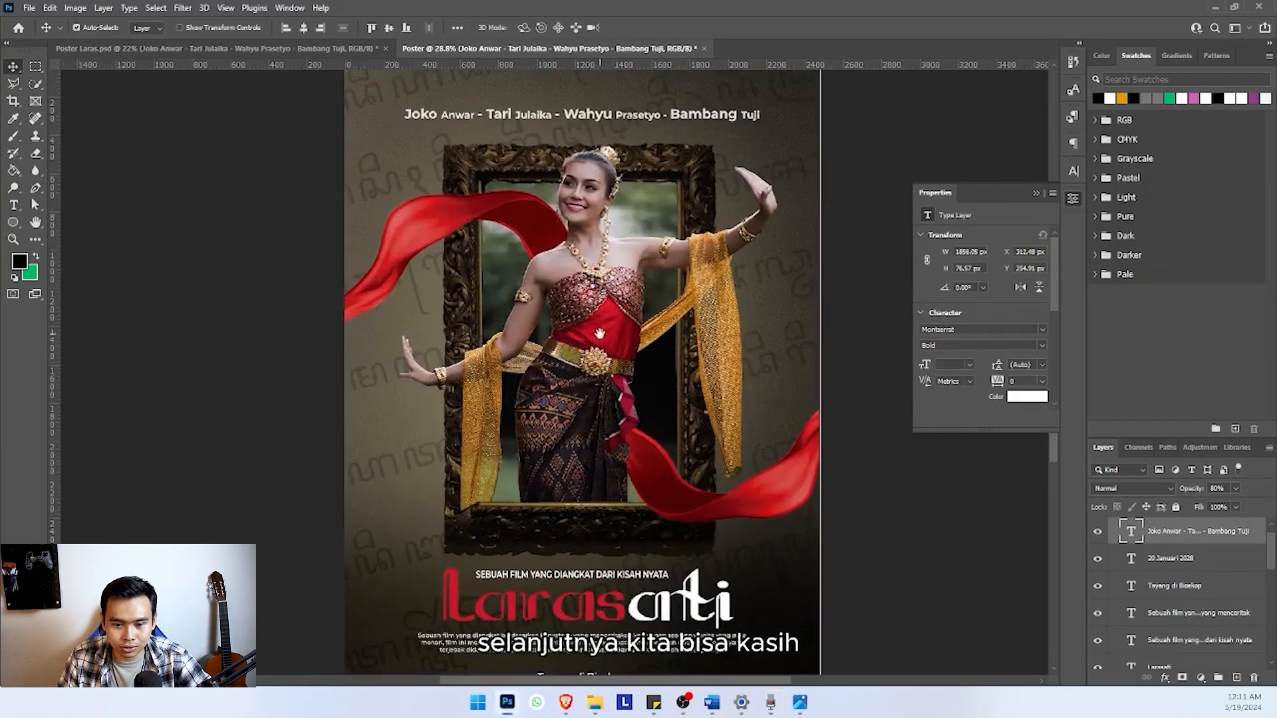
pyautogui.press('s')
pyautogui.scroll(-1, 564, 304)
pyautogui.scroll(1, 564, 302)
pyautogui.scroll(-4, 577, 296)
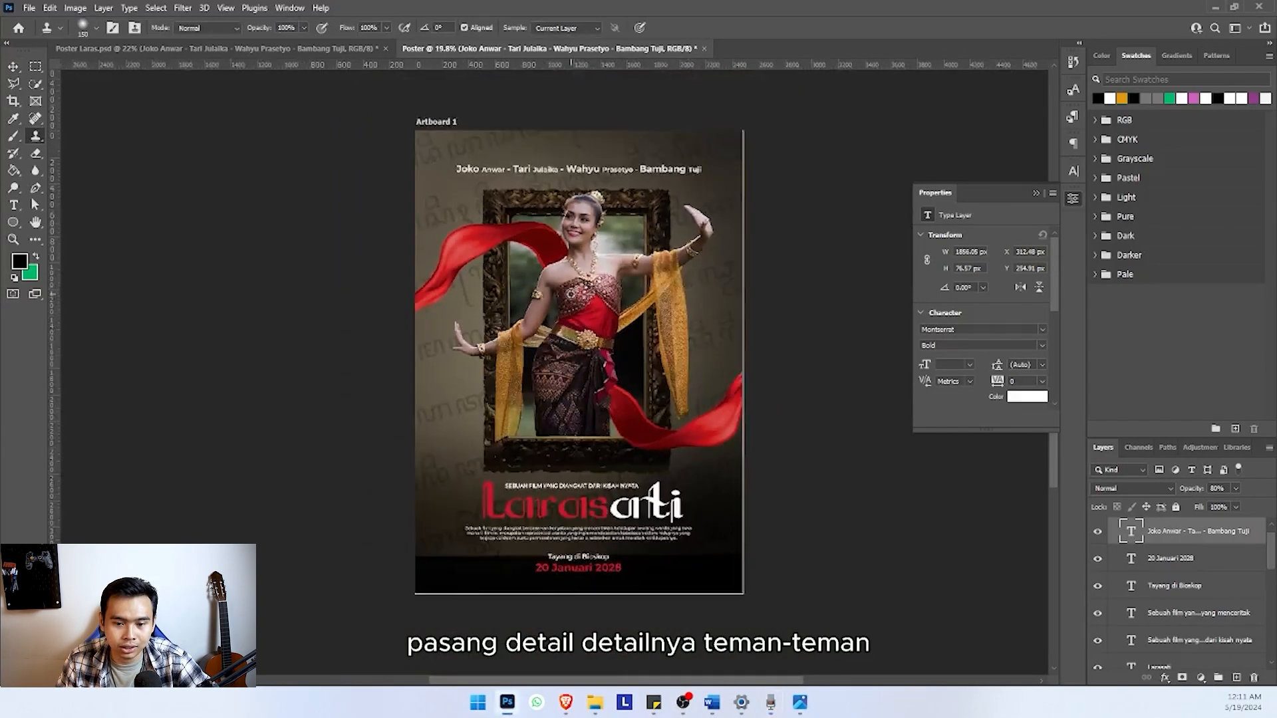
pyautogui.scroll(3, 577, 296)
pyautogui.scroll(-2, 633, 219)
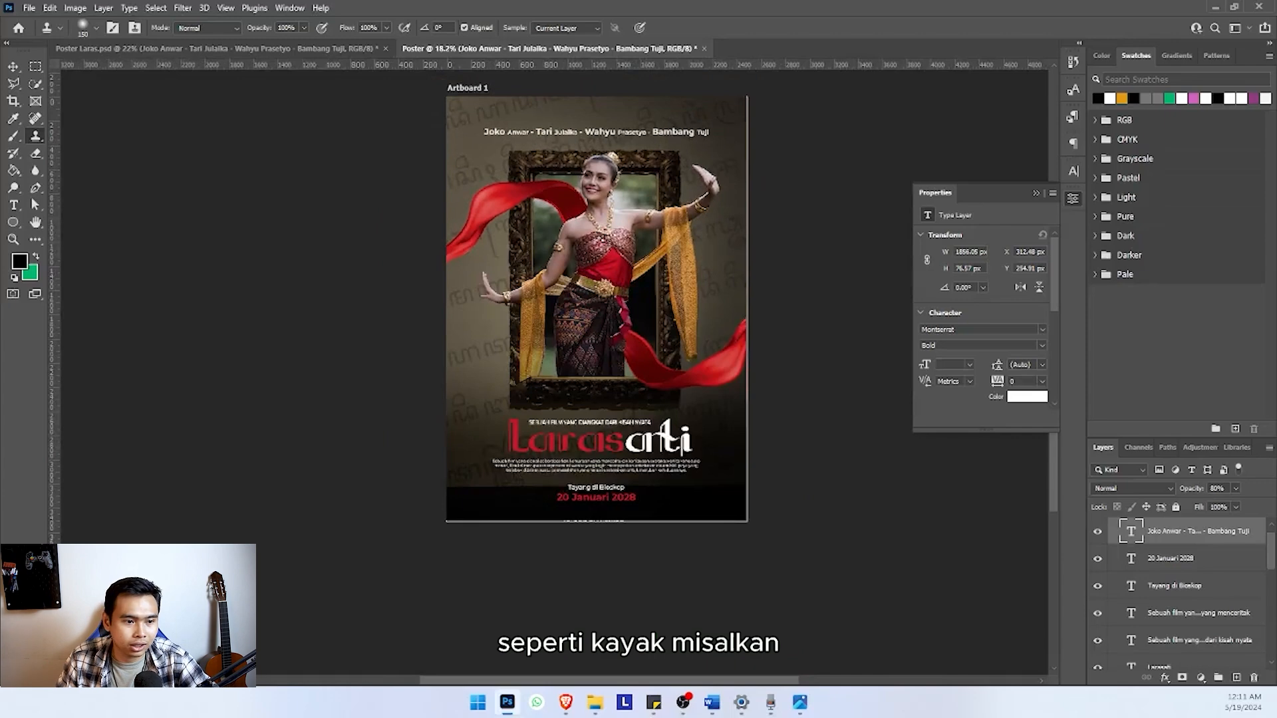
# Add a new empty layer above the frame's Hue/Saturation adjustment and clip it to the copied frame layer
pyautogui.click(13, 68)
pyautogui.scroll(1, 547, 296)
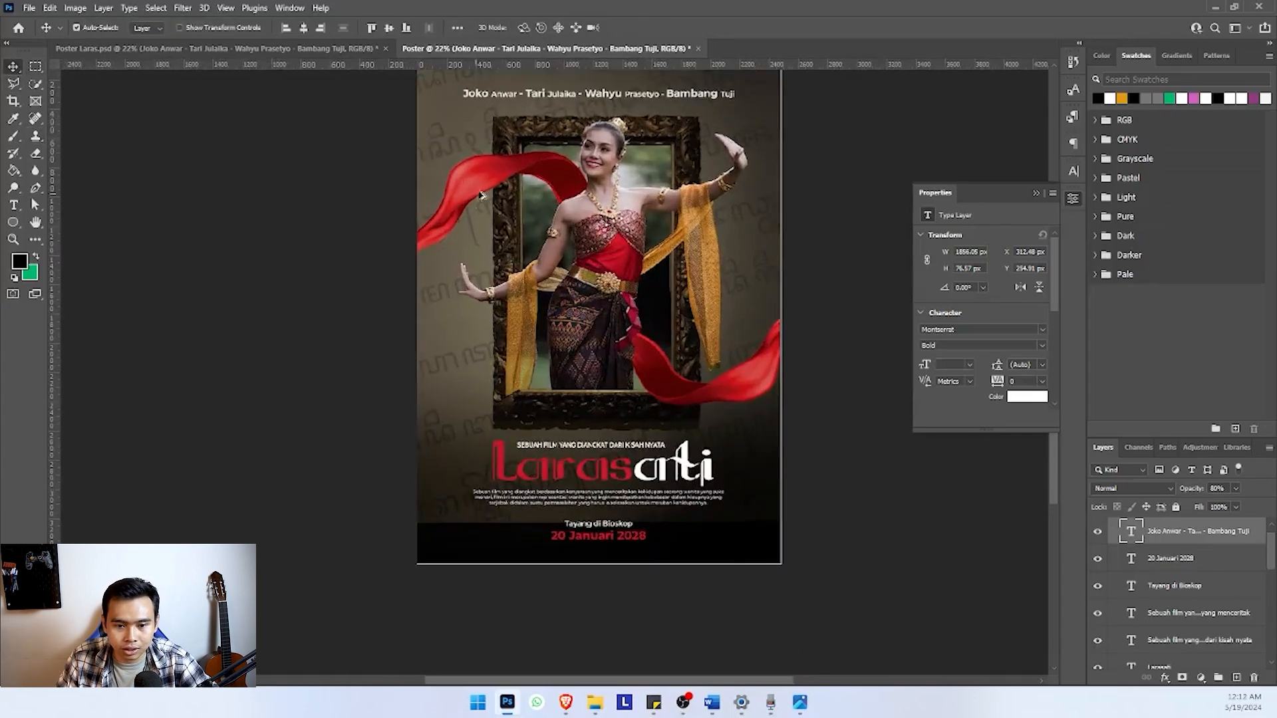
pyautogui.scroll(-2, 1191, 571)
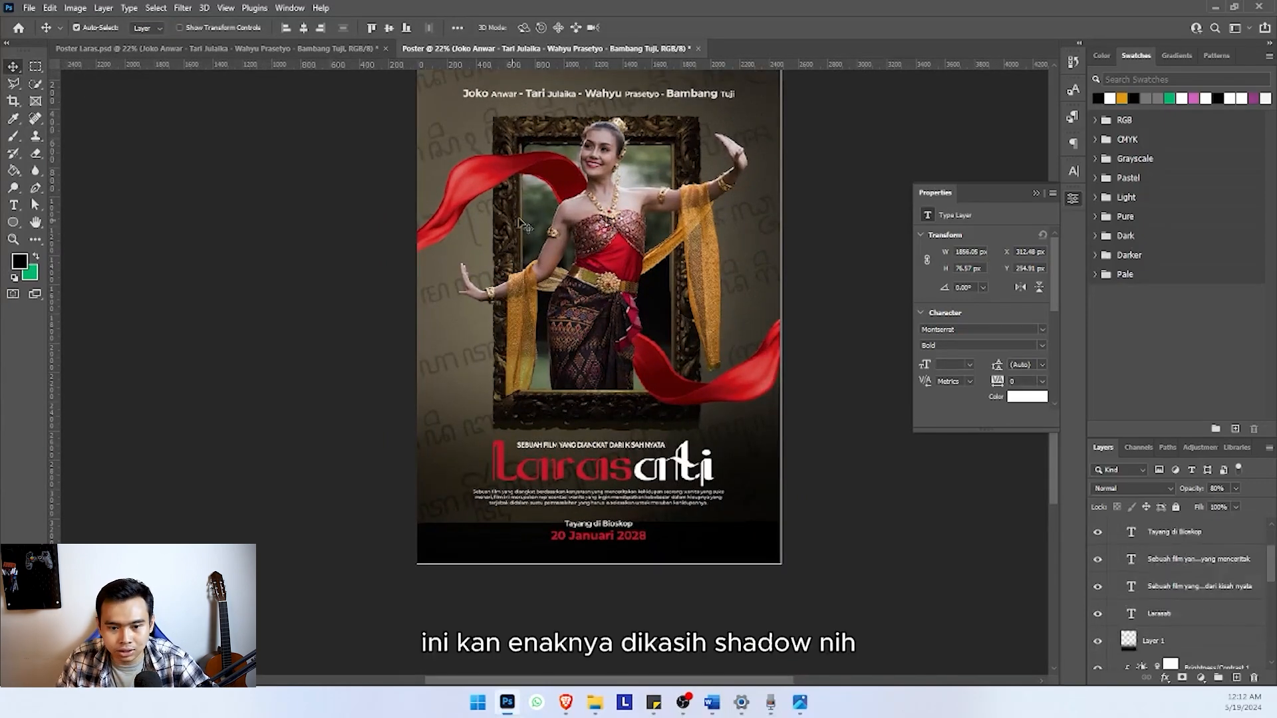
pyautogui.scroll(-8, 1158, 585)
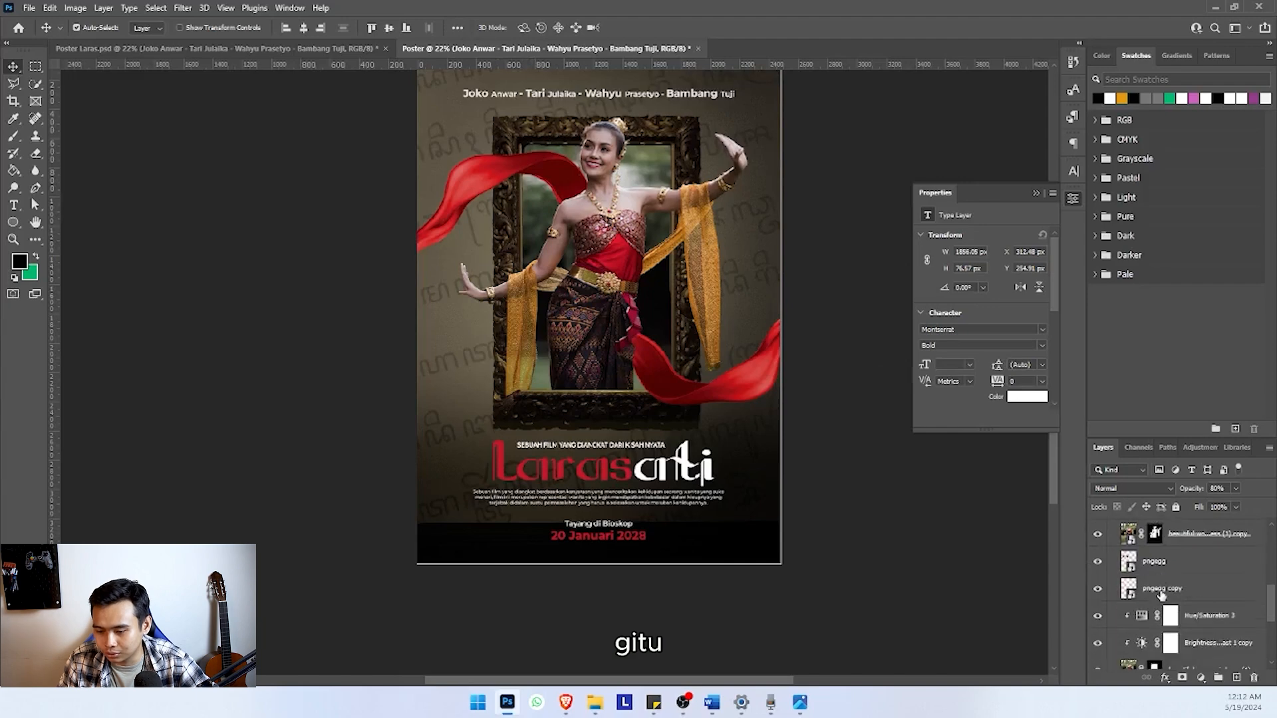
pyautogui.scroll(-3, 1157, 592)
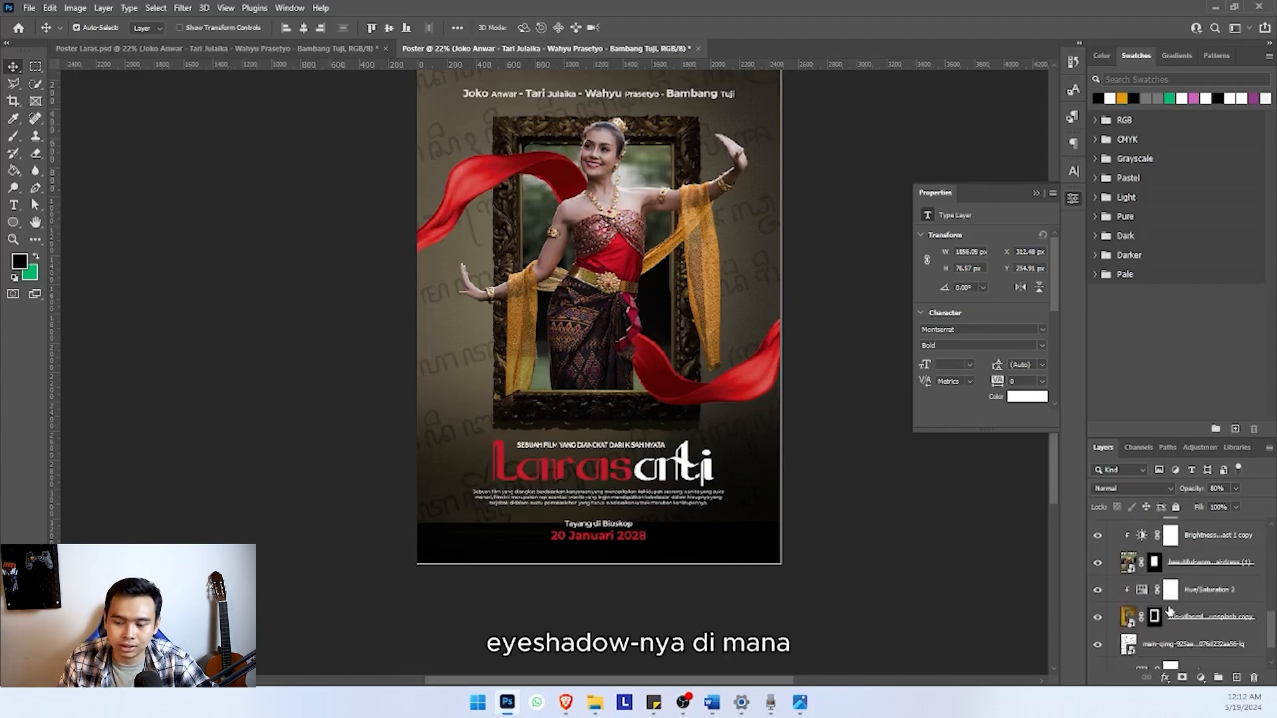
pyautogui.click(1185, 617)
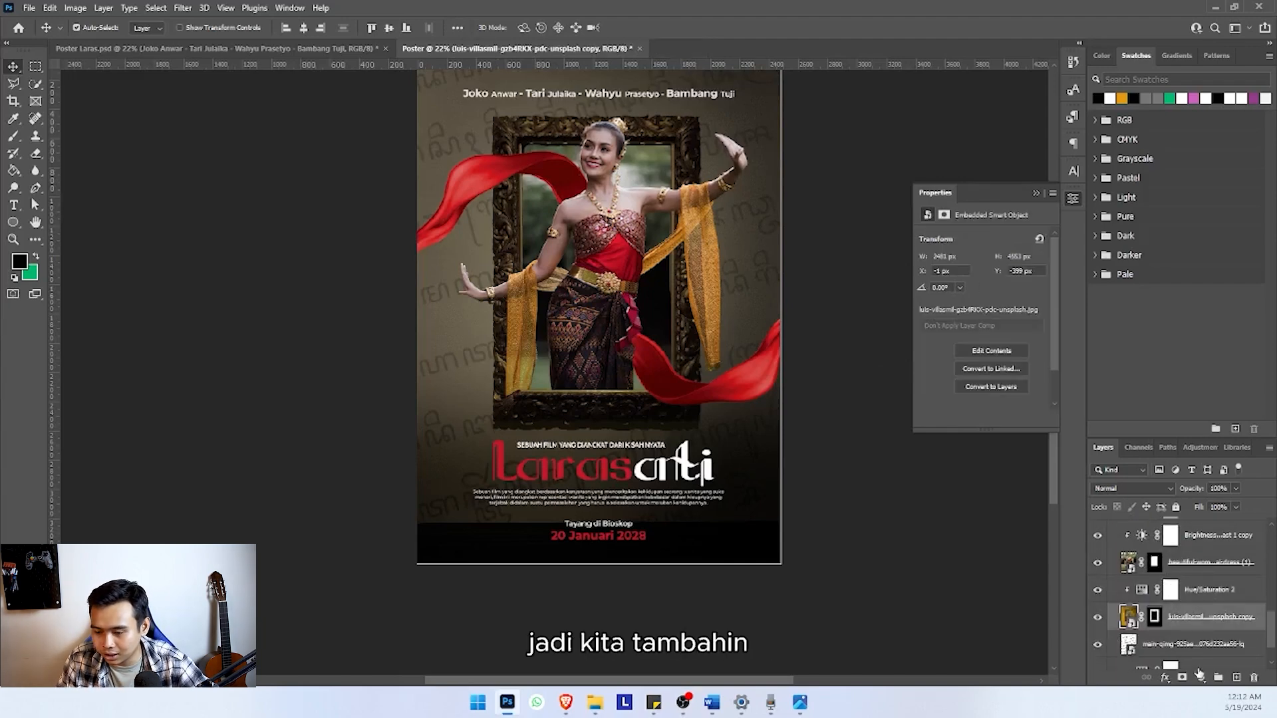
pyautogui.click(1235, 678)
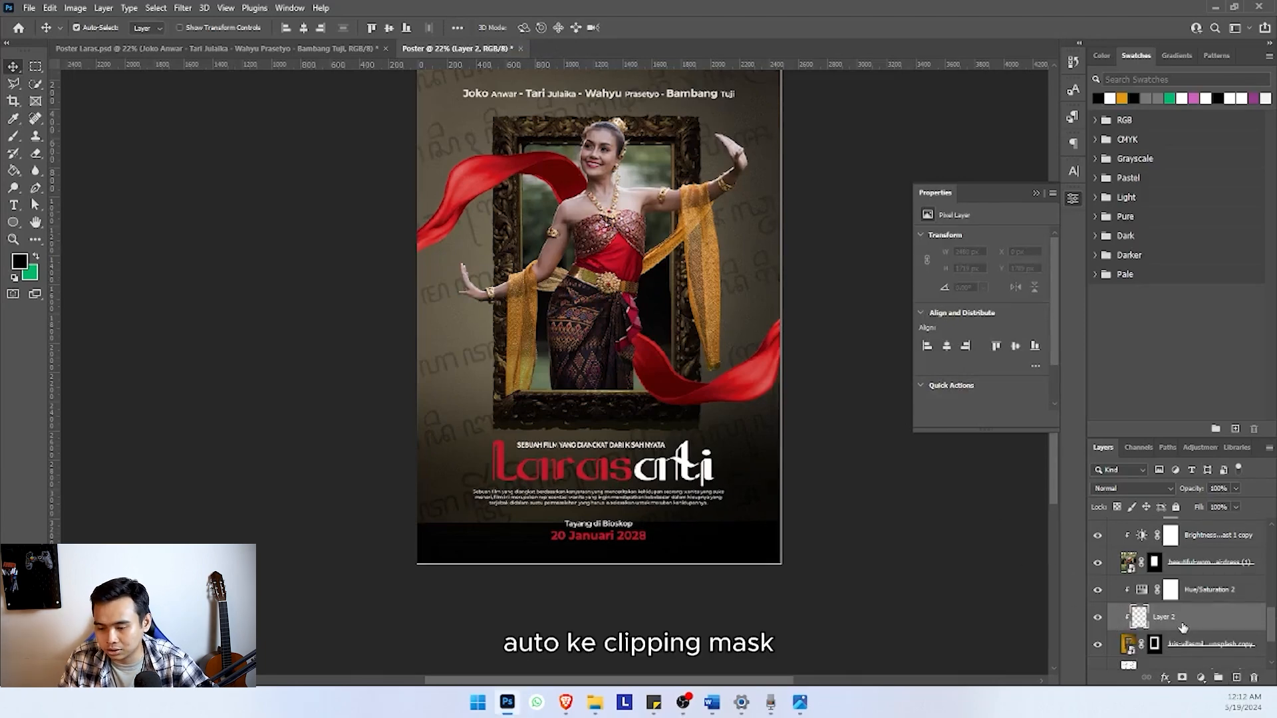
pyautogui.moveTo(1183, 628); pyautogui.dragTo(1180, 585)
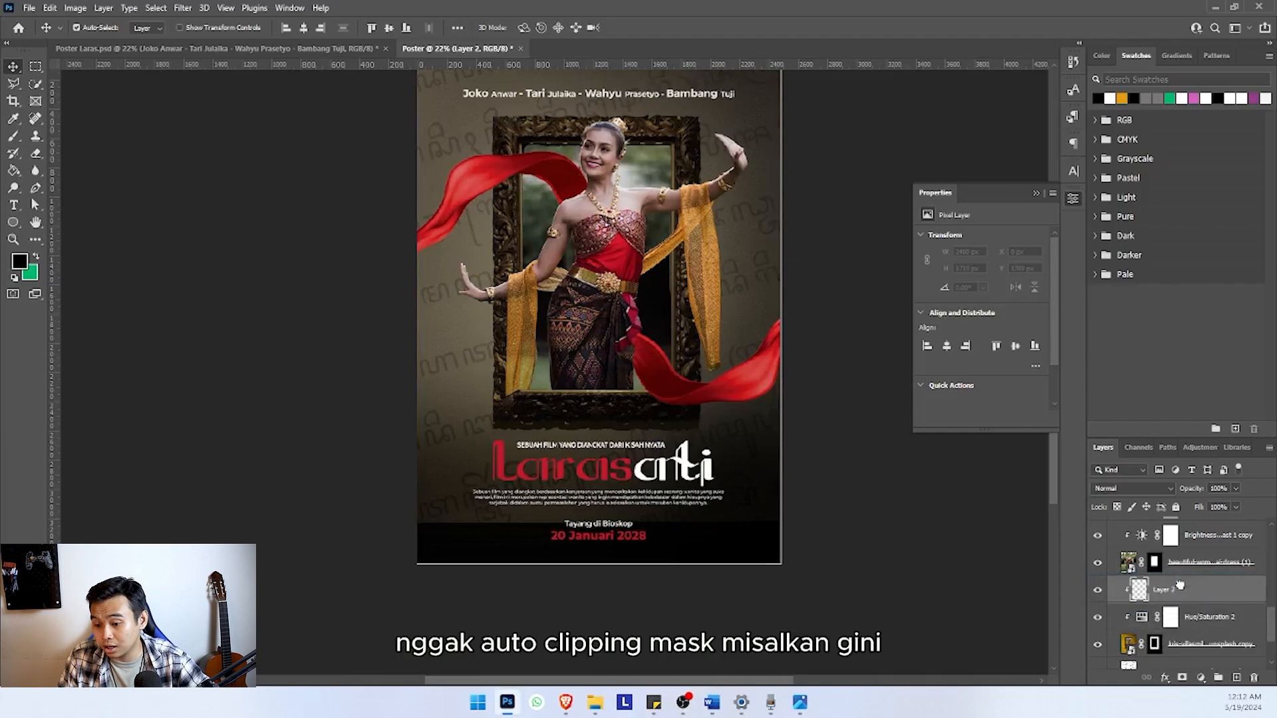
pyautogui.keyDown('alt'); pyautogui.click(1134, 603); pyautogui.keyUp('alt')
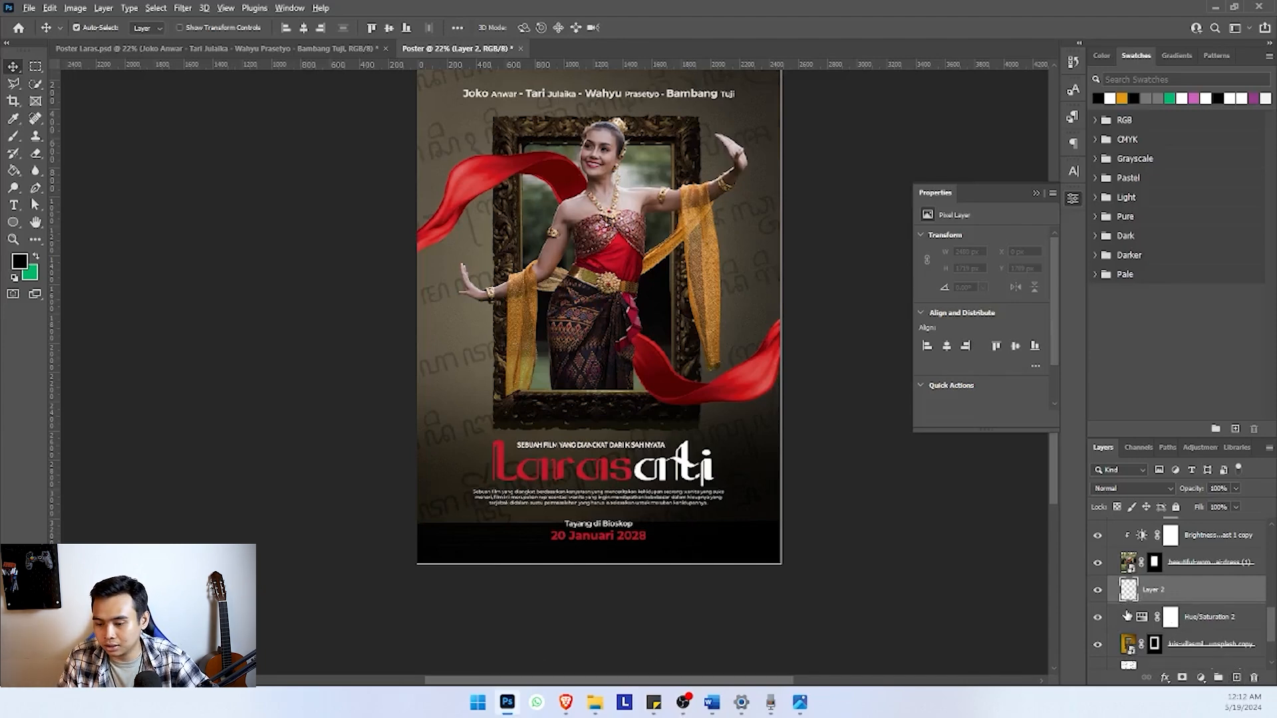
pyautogui.keyDown('alt'); pyautogui.click(1127, 603); pyautogui.keyUp('alt')
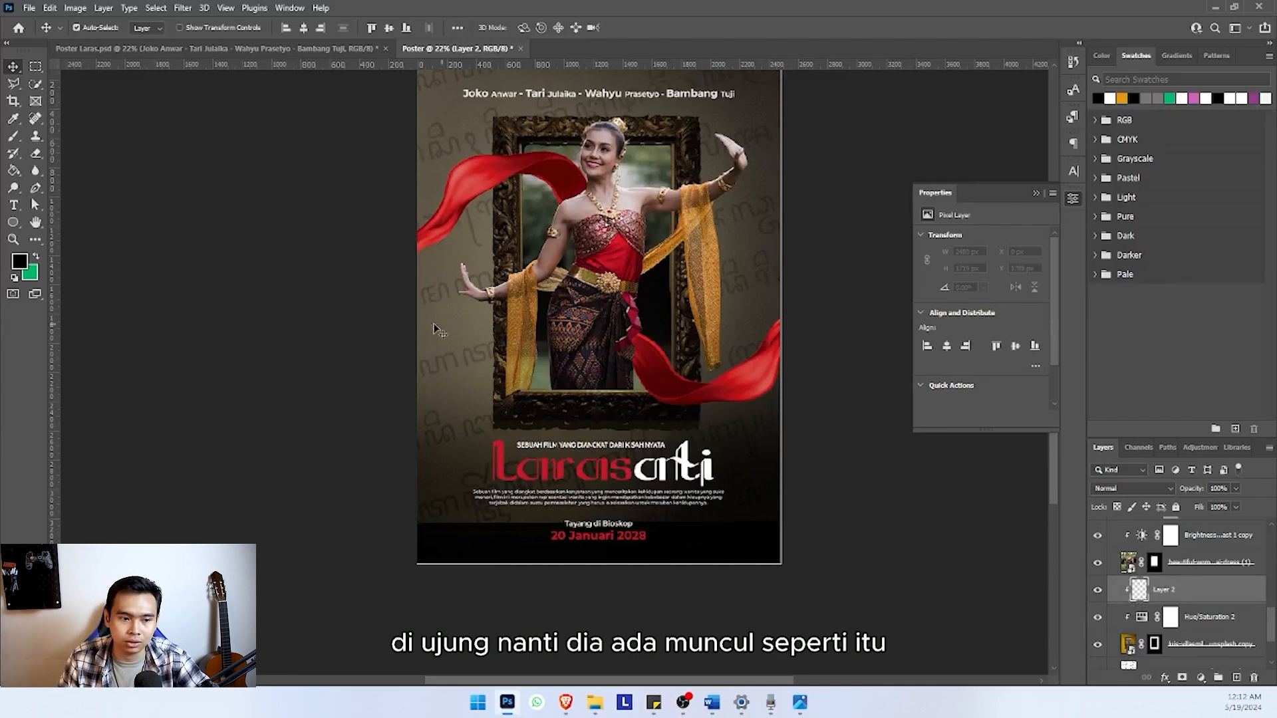
# Shrink the Brush and paint soft black shadows on the frame beneath the upper red scarf, the yellow scarf and the dancer's arm
pyautogui.click(16, 137)
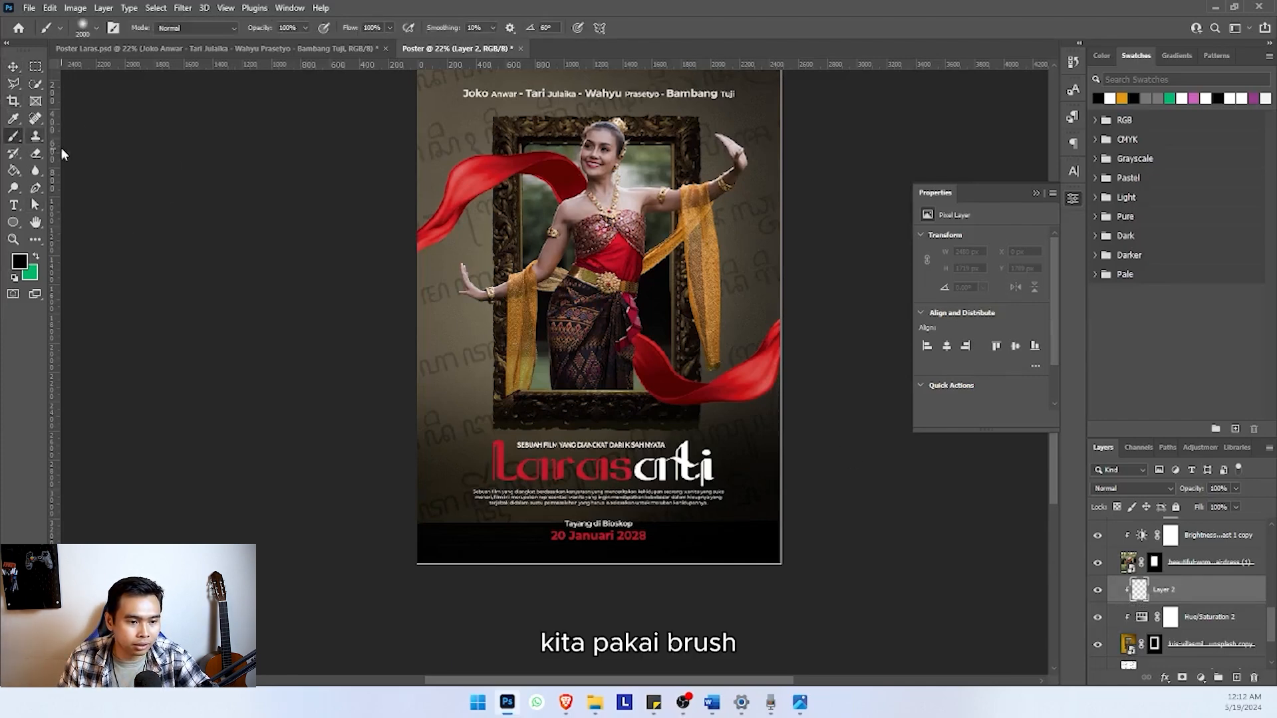
pyautogui.press('[')
pyautogui.press('[')
pyautogui.press('[')
pyautogui.press('[')
pyautogui.press('[')
pyautogui.press('[')
pyautogui.press('[')
pyautogui.press('[')
pyautogui.press('[')
pyautogui.press('[')
pyautogui.press('[')
pyautogui.press('[')
pyautogui.press('[')
pyautogui.press('[')
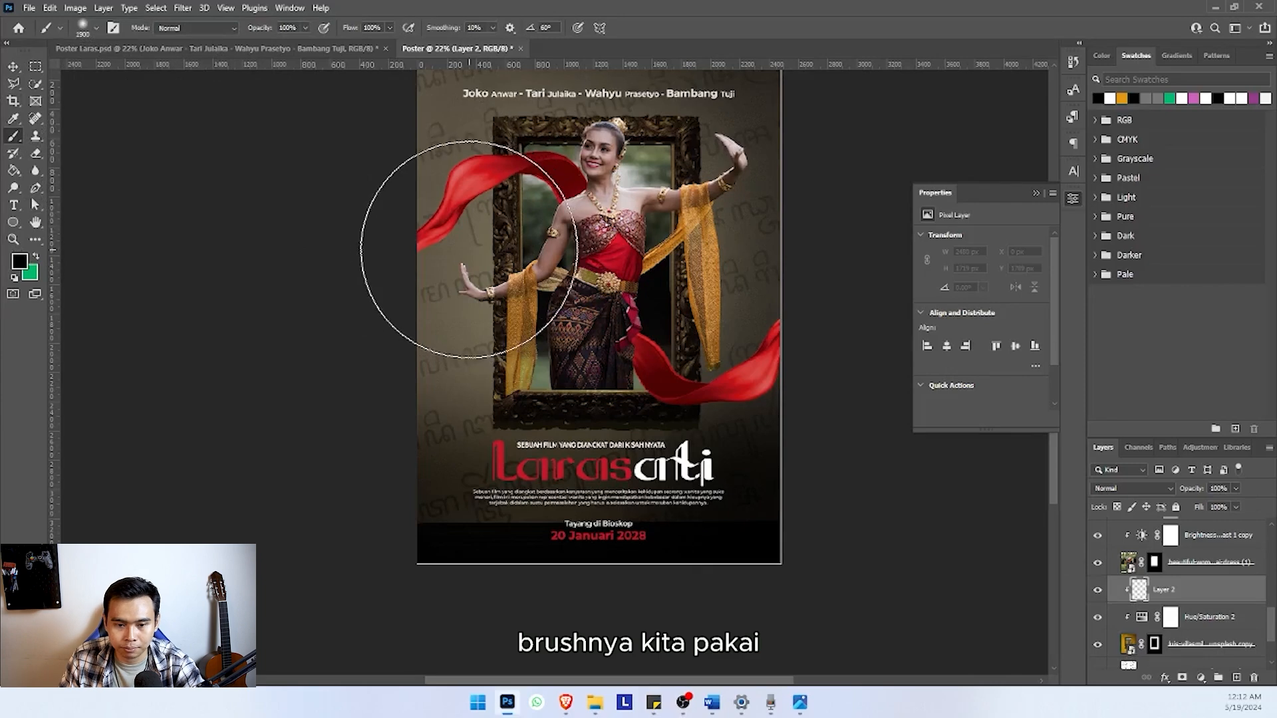
pyautogui.press(']')
pyautogui.press(']')
pyautogui.press(']')
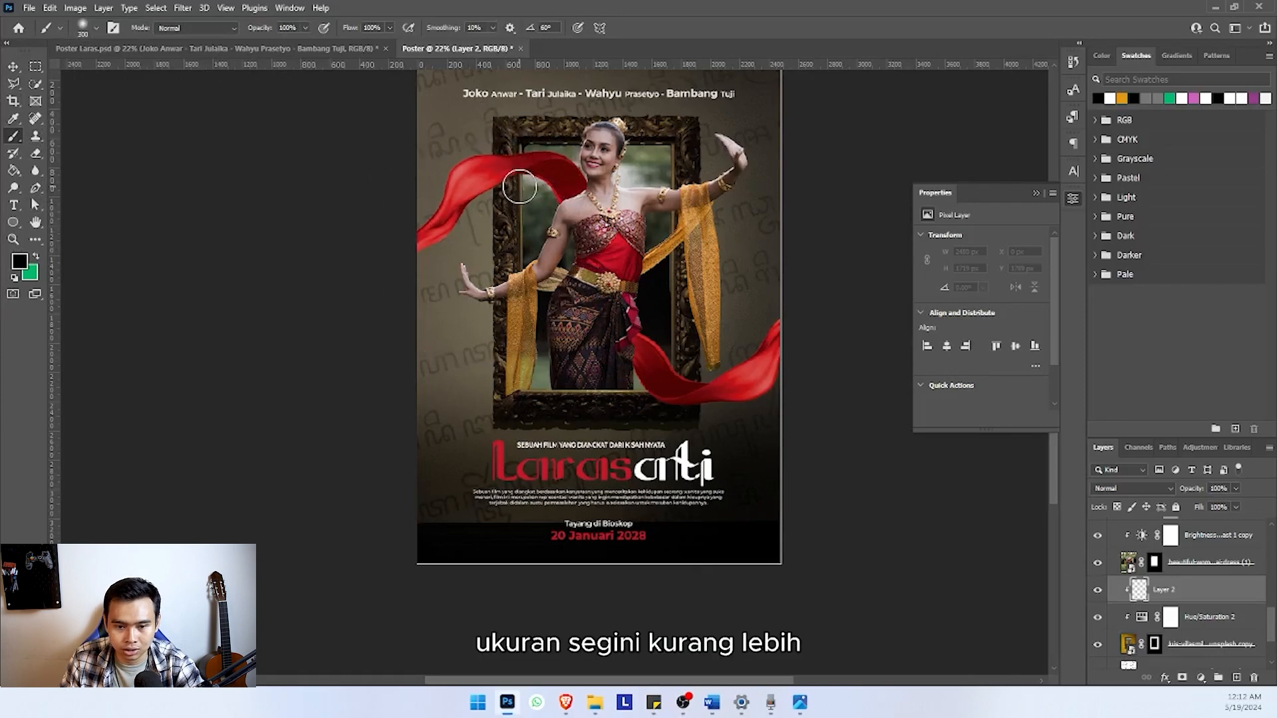
pyautogui.moveTo(523, 174)
pyautogui.mouseDown()
pyautogui.moveTo(493, 179)
pyautogui.moveTo(517, 173)
pyautogui.moveTo(498, 197)
pyautogui.mouseUp()
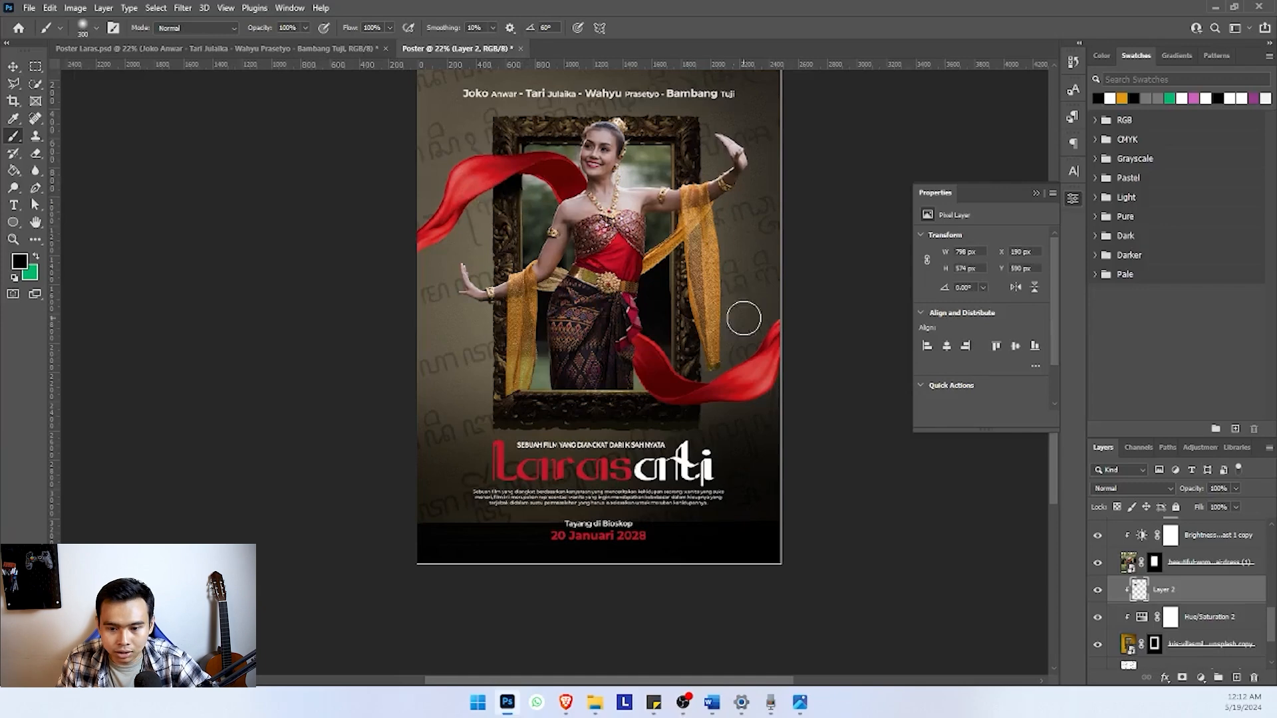
pyautogui.click(684, 241)
pyautogui.moveTo(684, 253); pyautogui.dragTo(724, 331)
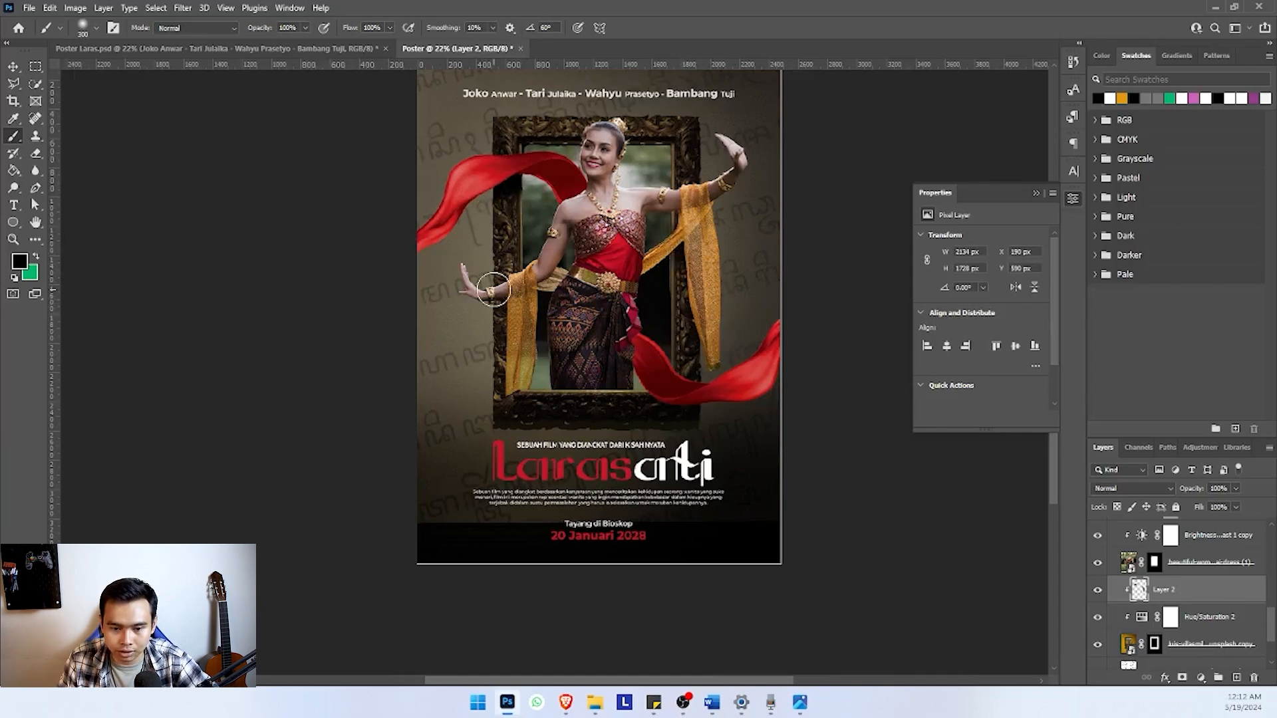
pyautogui.press('[')
pyautogui.press('[')
pyautogui.press('[')
pyautogui.press('[')
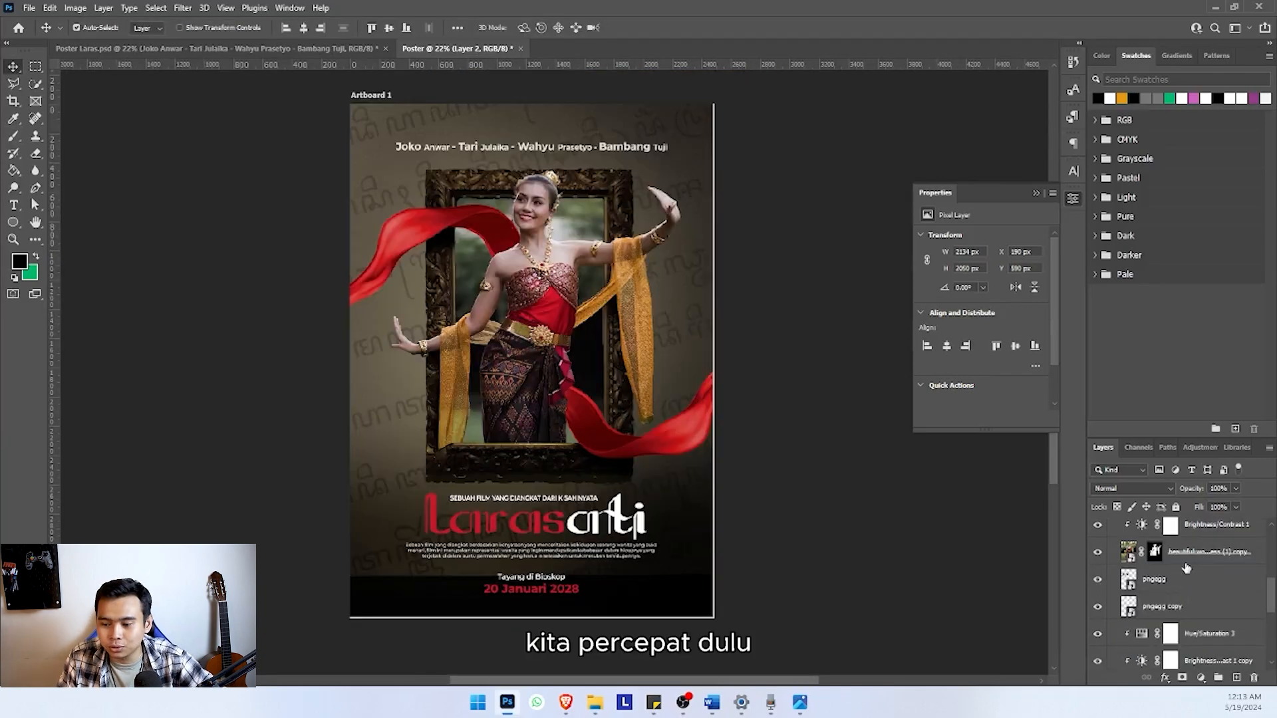
# Add a new layer clipped to the dancer and paint white highlights along her raised arm and the edge of her hair
pyautogui.click(1188, 562)
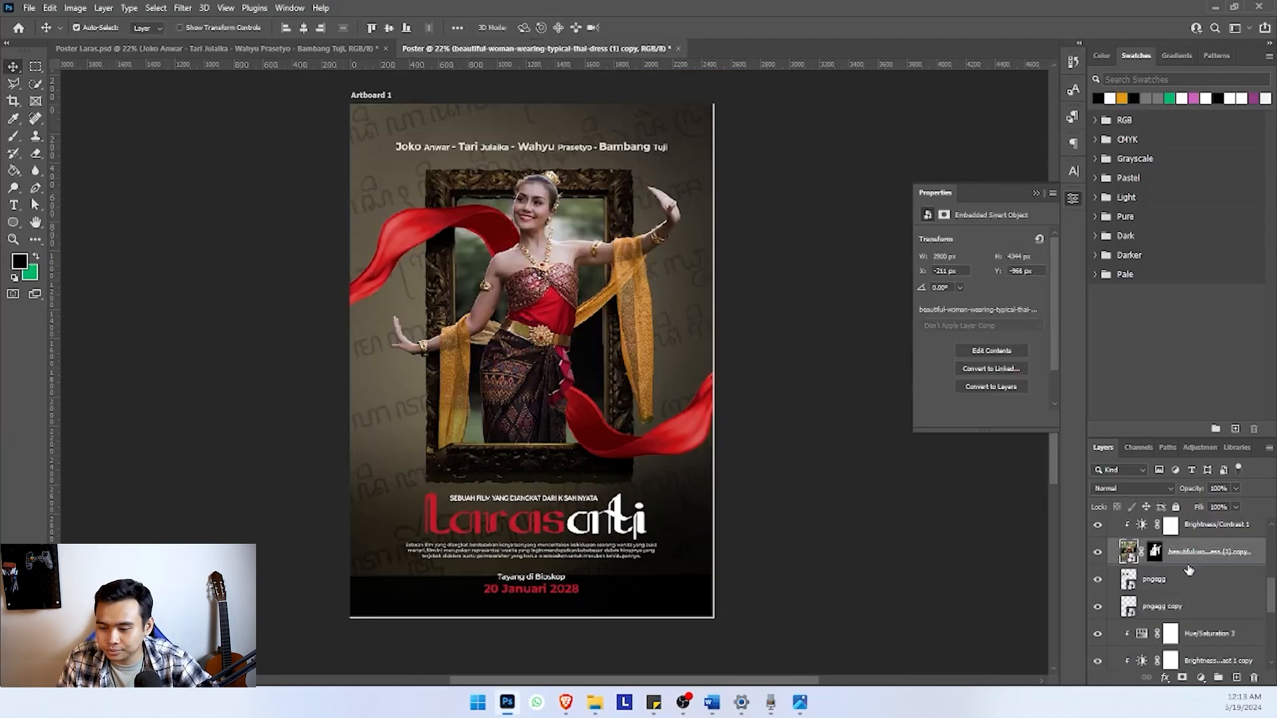
pyautogui.click(1236, 678)
pyautogui.press('b')
pyautogui.scroll(2, 588, 263)
pyautogui.click(20, 262)
pyautogui.click(178, 296)
pyautogui.click(496, 286)
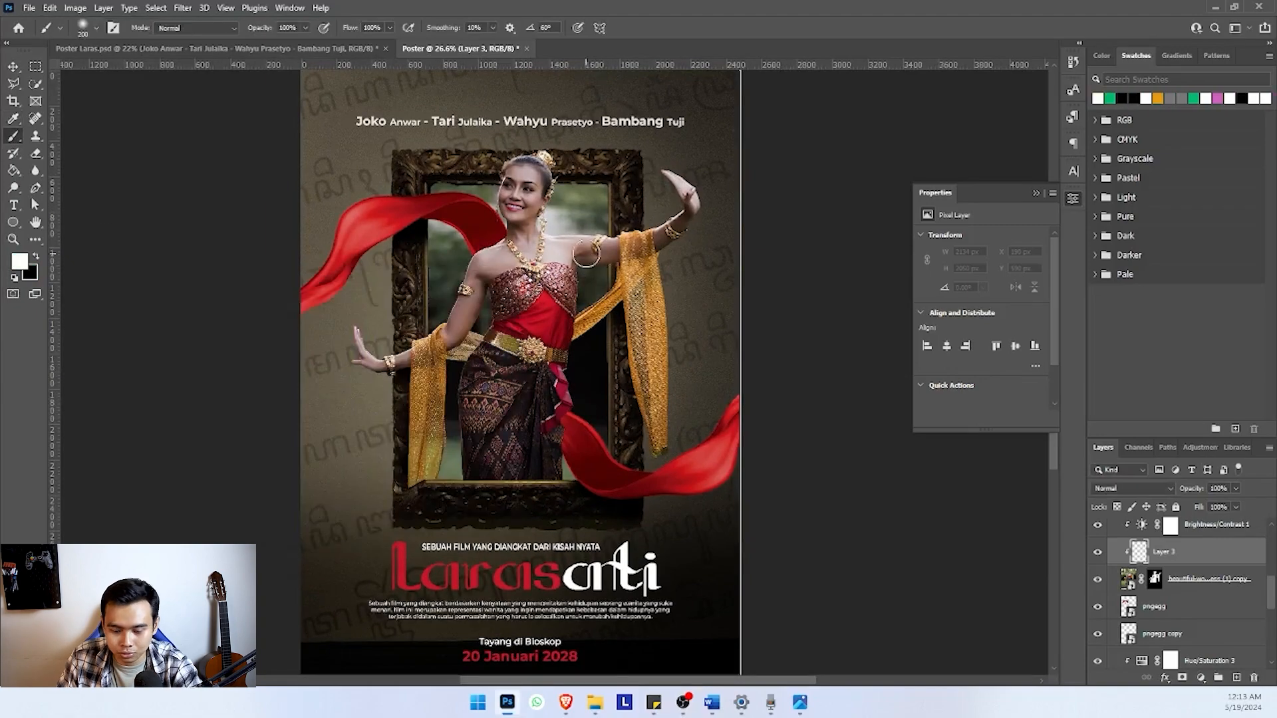
pyautogui.moveTo(593, 246); pyautogui.dragTo(672, 193)
pyautogui.moveTo(558, 157); pyautogui.dragTo(556, 200)
# Add another clipped layer above the dancer's highlights and paint black shadows on her shoulder and lower skirt, enlarging the brush to 700 px
pyautogui.scroll(1, 485, 241)
pyautogui.click(1237, 678)
pyautogui.press('x')
pyautogui.moveTo(484, 248); pyautogui.dragTo(493, 262)
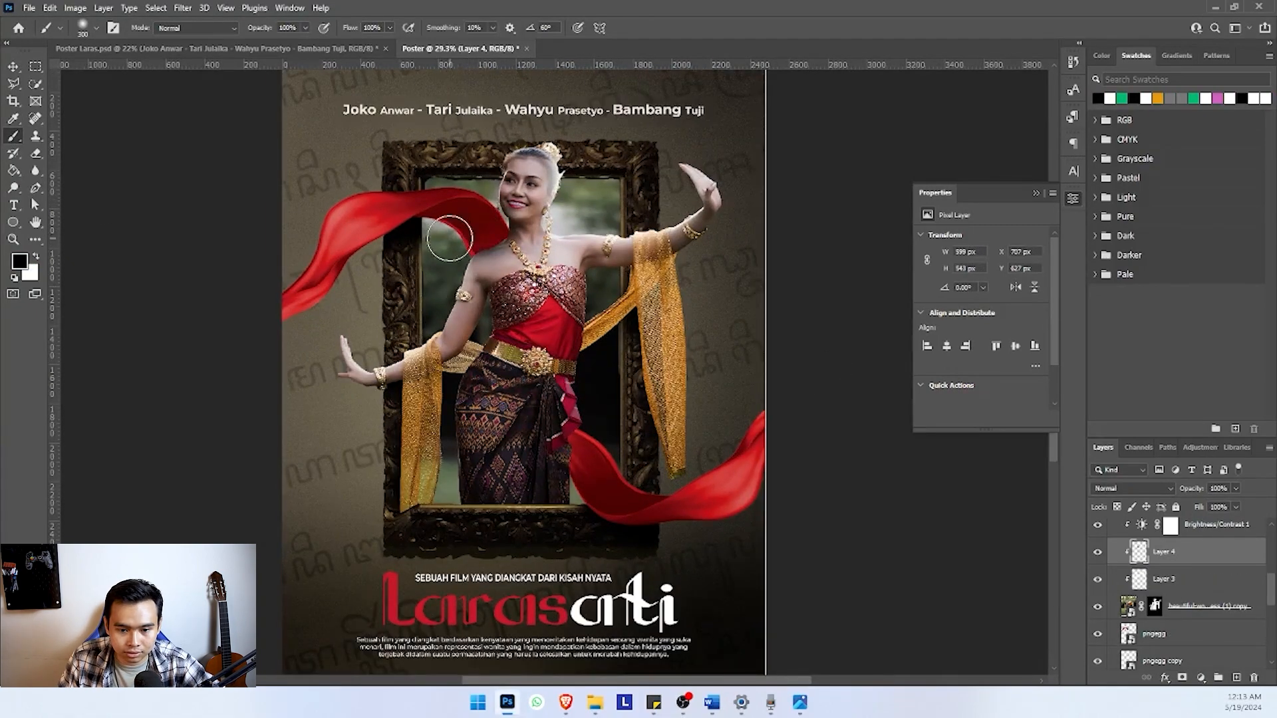
pyautogui.moveTo(573, 435); pyautogui.dragTo(579, 481)
pyautogui.press(']')
pyautogui.press(']')
pyautogui.press(']')
pyautogui.press(']')
pyautogui.click(515, 516)
pyautogui.scroll(-3, 535, 544)
pyautogui.scroll(3, 455, 422)
# Erase excess white beside the dancer's hair on the highlight layer and change that layer's blending mode to Soft Light
pyautogui.click(1164, 579)
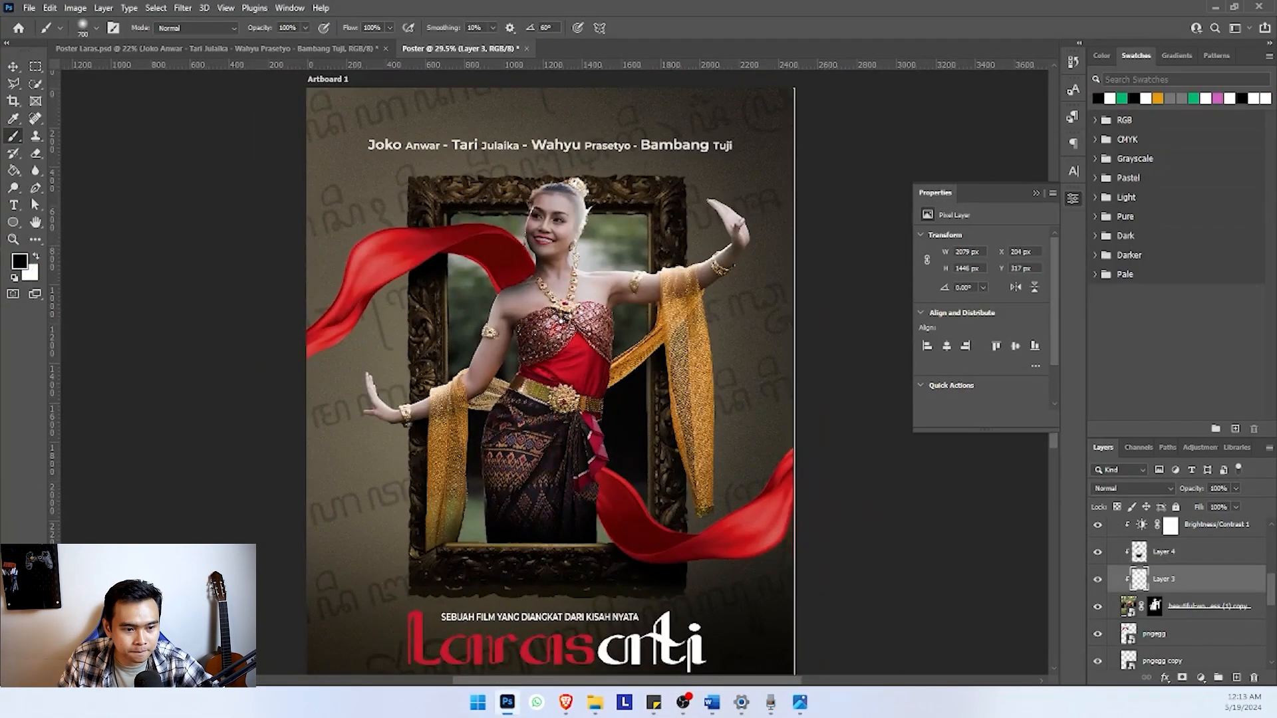
pyautogui.press('x')
pyautogui.press('e')
pyautogui.moveTo(573, 203); pyautogui.dragTo(576, 243)
pyautogui.click(1133, 489)
pyautogui.click(1115, 527)
pyautogui.click(1133, 489)
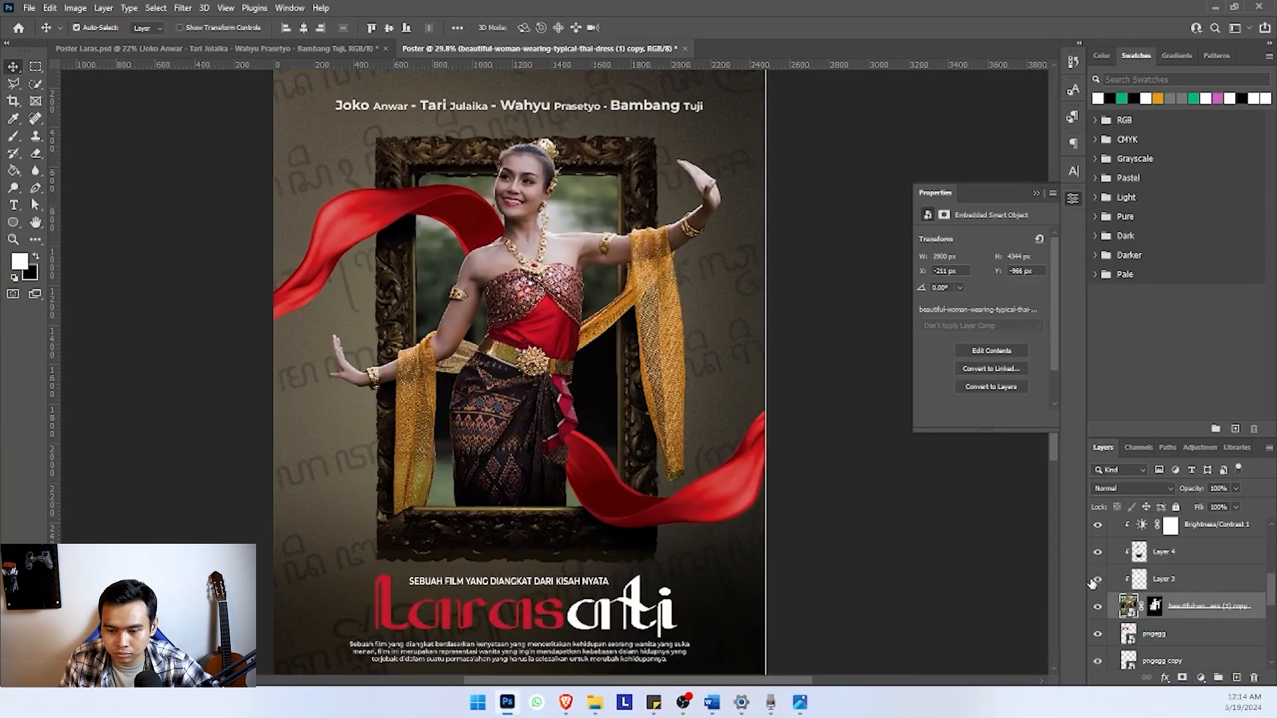
# Add a new layer beneath the dancer and clip it to the upper red scarf
pyautogui.scroll(-5, 642, 436)
pyautogui.scroll(5, 642, 436)
pyautogui.scroll(-2, 1201, 623)
pyautogui.click(1237, 677)
pyautogui.keyDown('alt'); pyautogui.click(1166, 592); pyautogui.keyUp('alt')
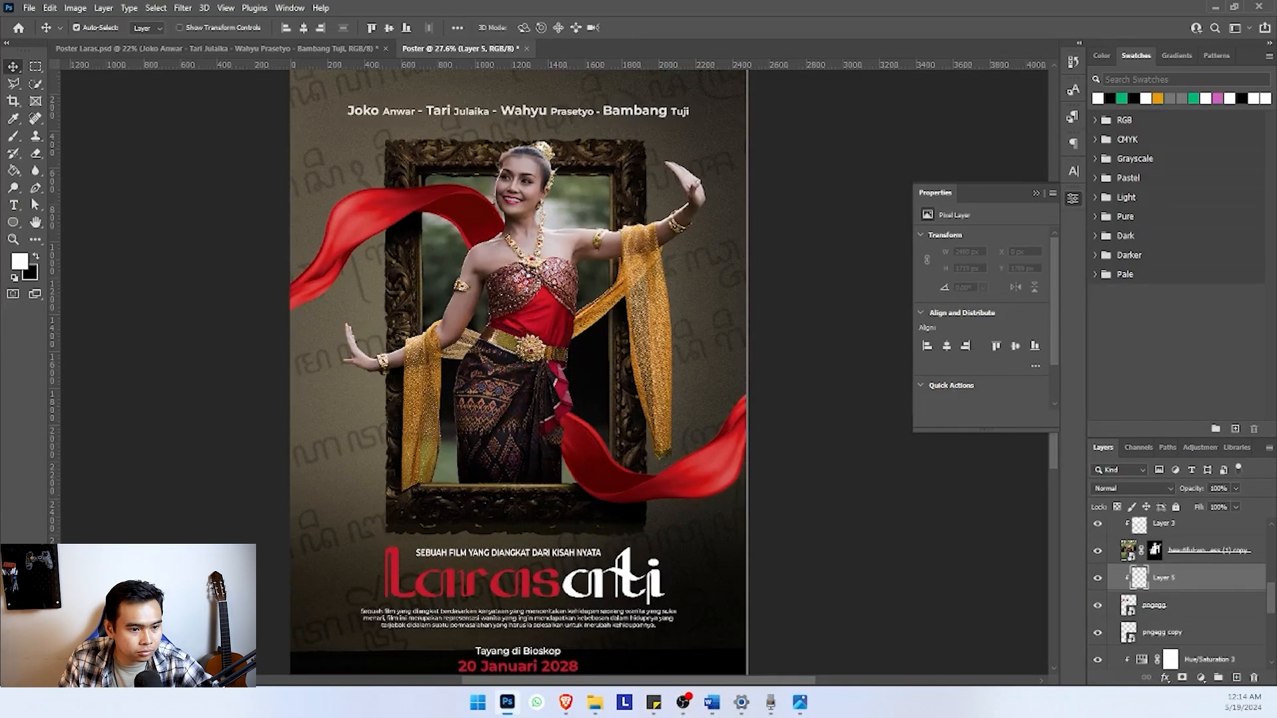
# Paint white highlights over the upper red scarf, set the layer's blending mode to Overlay and duplicate it
pyautogui.press('b')
pyautogui.moveTo(359, 229)
pyautogui.mouseDown()
pyautogui.moveTo(441, 252)
pyautogui.moveTo(310, 256)
pyautogui.mouseUp()
pyautogui.click(1133, 489)
pyautogui.click(1120, 517)
pyautogui.hotkey('ctrl', 'j')
# Add a new layer clipped to the lower red scarf and paint black shading along its underside
pyautogui.press('v')
pyautogui.click(672, 491)
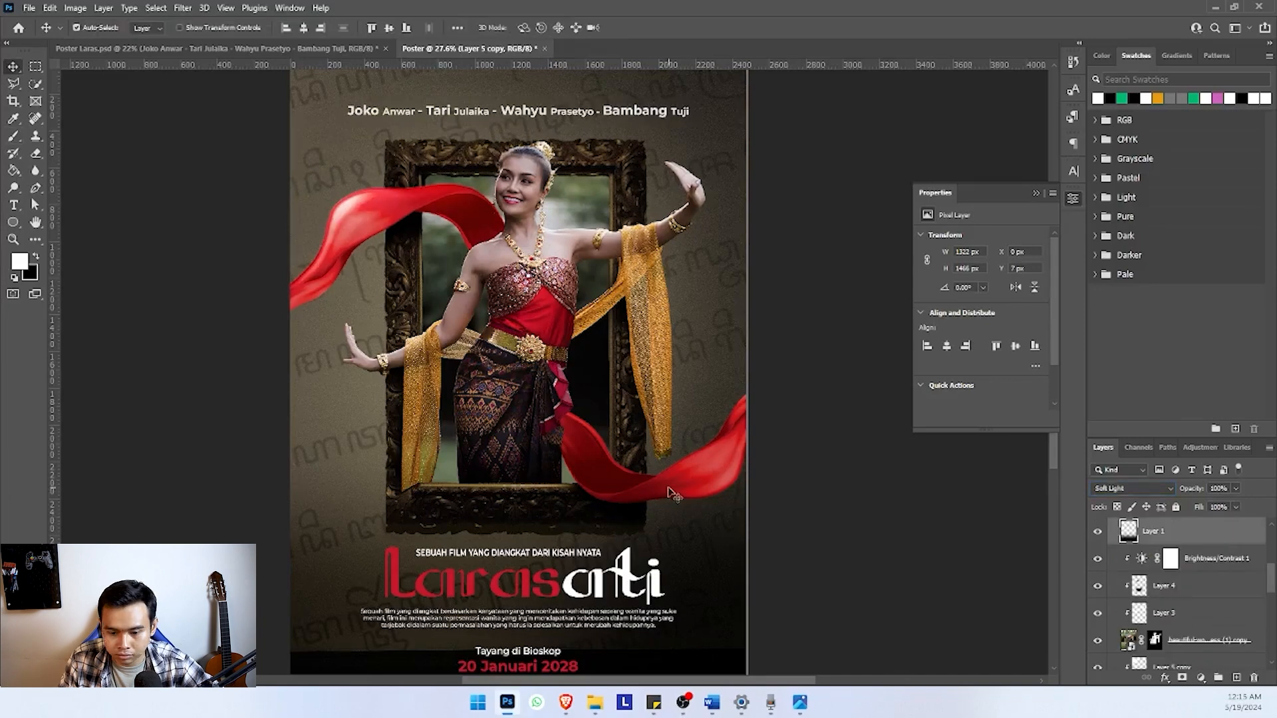
pyautogui.click(1237, 677)
pyautogui.keyDown('alt'); pyautogui.click(1166, 619); pyautogui.keyUp('alt')
pyautogui.click(36, 256)
pyautogui.press('b')
pyautogui.moveTo(779, 463); pyautogui.dragTo(553, 516)
pyautogui.press('[')
pyautogui.press('[')
pyautogui.press('[')
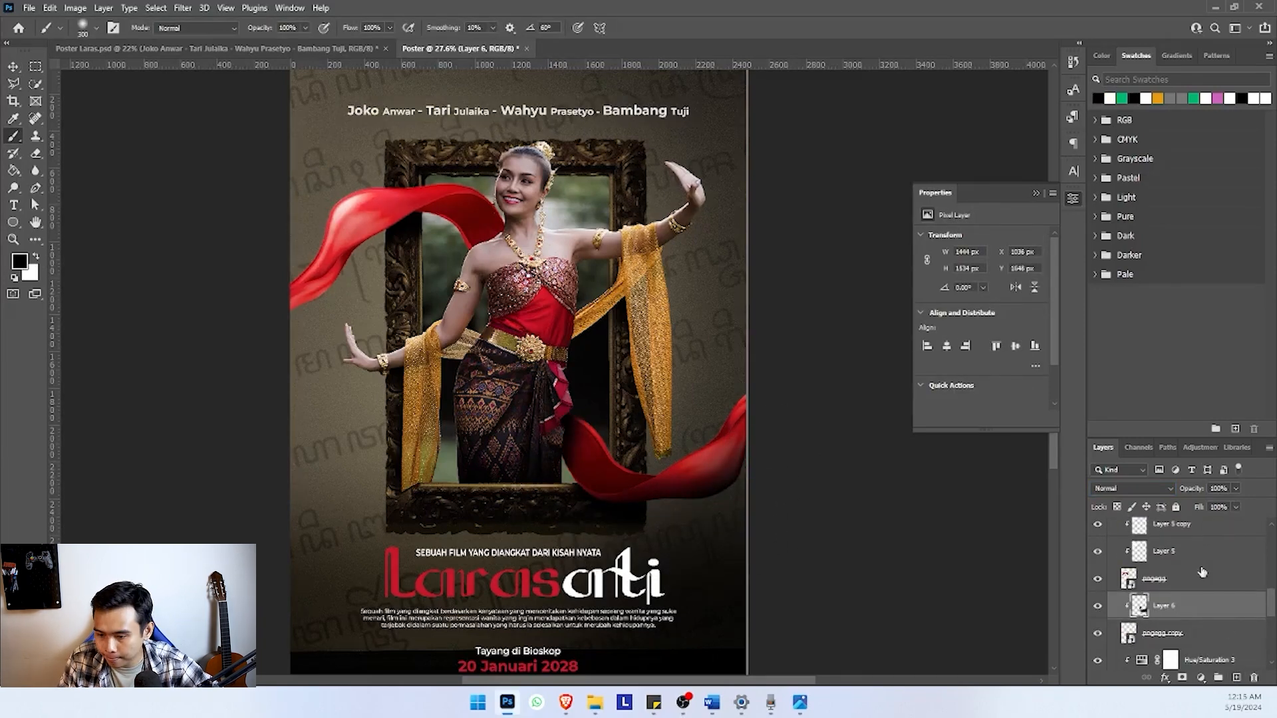
# Set the lower scarf's shading layer to Overlay and duplicate it
pyautogui.click(1133, 489)
pyautogui.click(1121, 517)
pyautogui.hotkey('ctrl', 'j')
# Clip the duplicated shading layer to the lower scarf and set it to Multiply at 76% opacity
pyautogui.keyDown('alt'); pyautogui.click(1154, 620); pyautogui.keyUp('alt')
pyautogui.click(1133, 489)
pyautogui.click(1120, 404)
pyautogui.moveTo(1236, 489); pyautogui.dragTo(1199, 506)
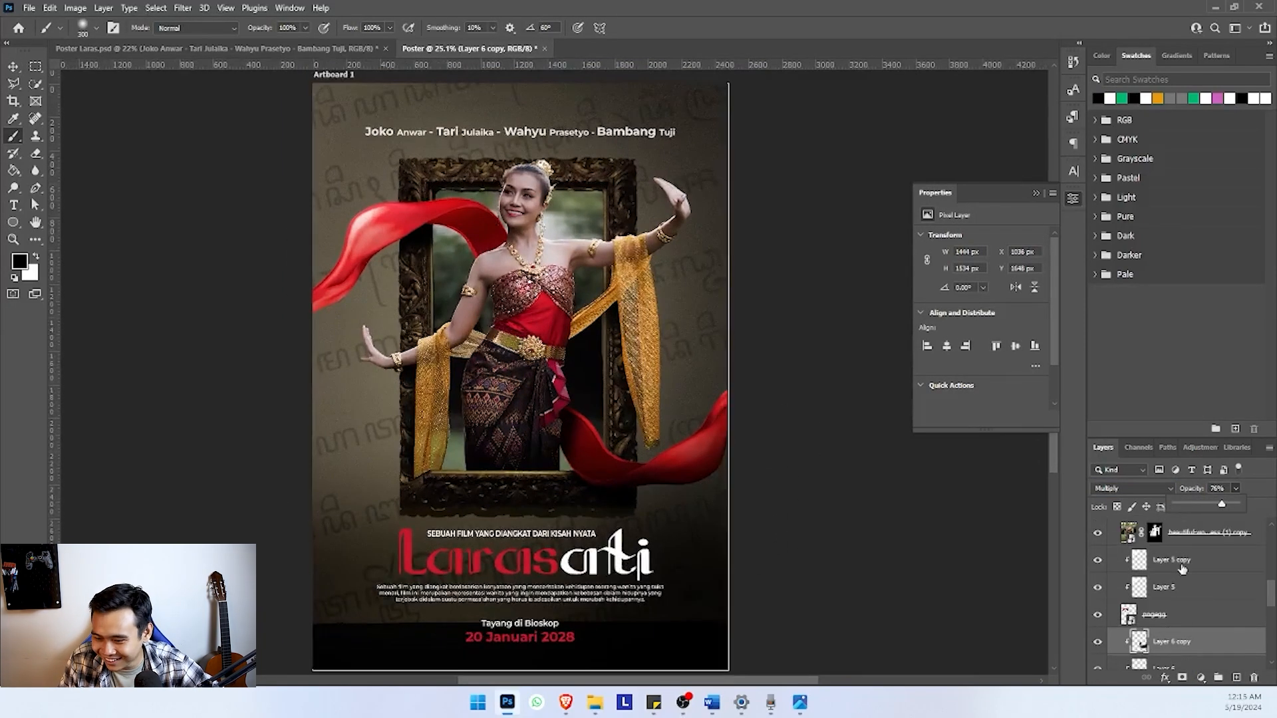
# Try Overlay on Layer 7, the painted layer directly beneath the dancer, and set its blending mode to Multiply
pyautogui.click(1133, 489)
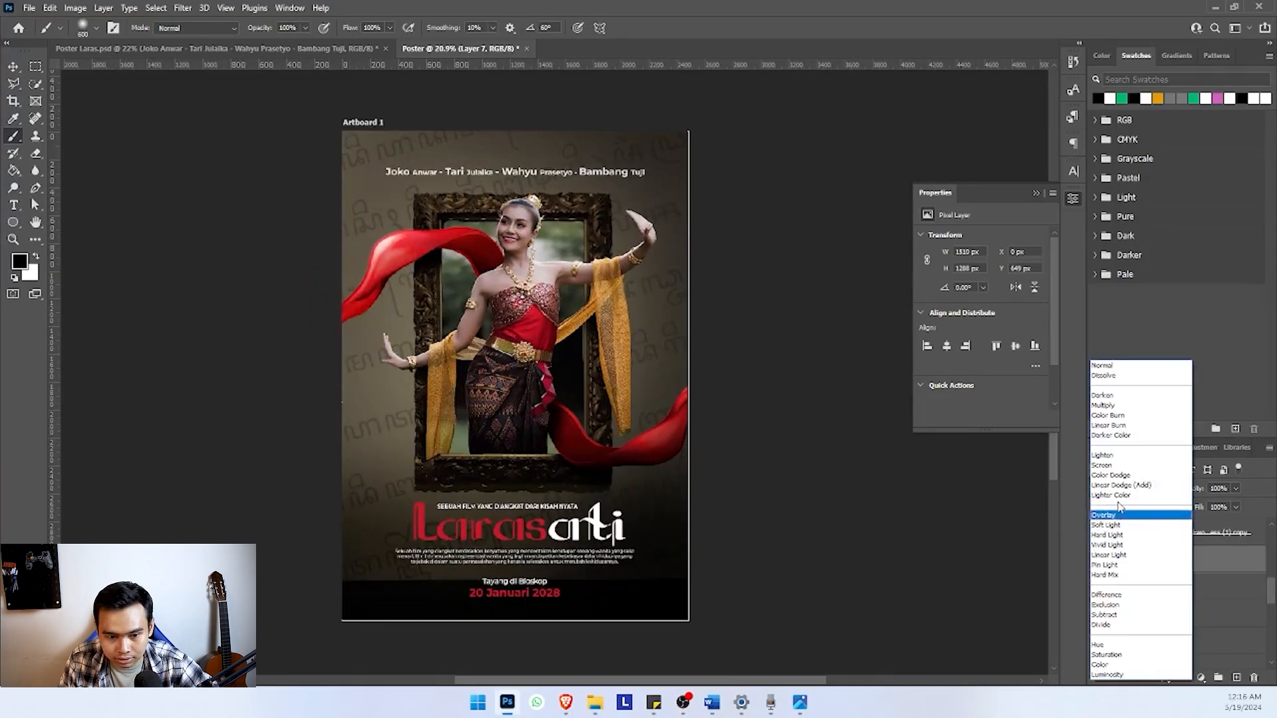
pyautogui.click(1120, 517)
pyautogui.click(1132, 489)
pyautogui.click(1121, 404)
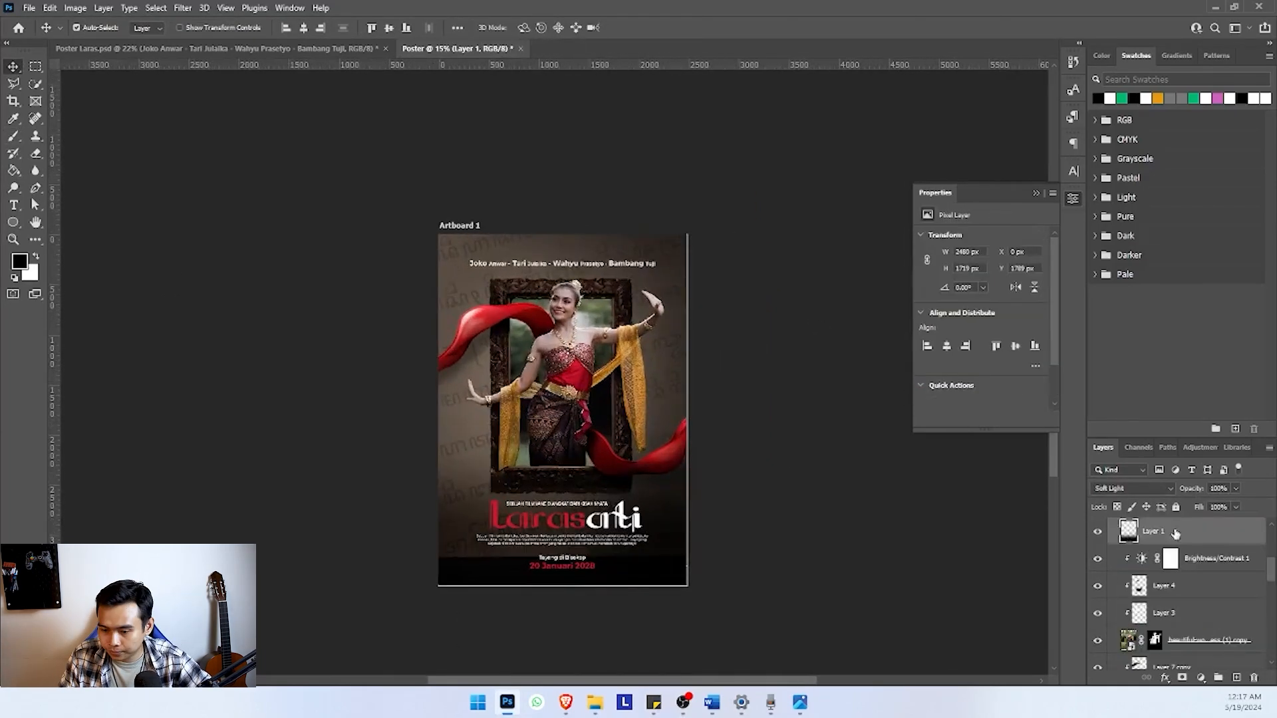
# Duplicate the Soft Light shadow layer behind the poster text and lower the copy's opacity
pyautogui.hotkey('ctrl', 'j')
pyautogui.moveTo(1236, 488); pyautogui.dragTo(1201, 507)
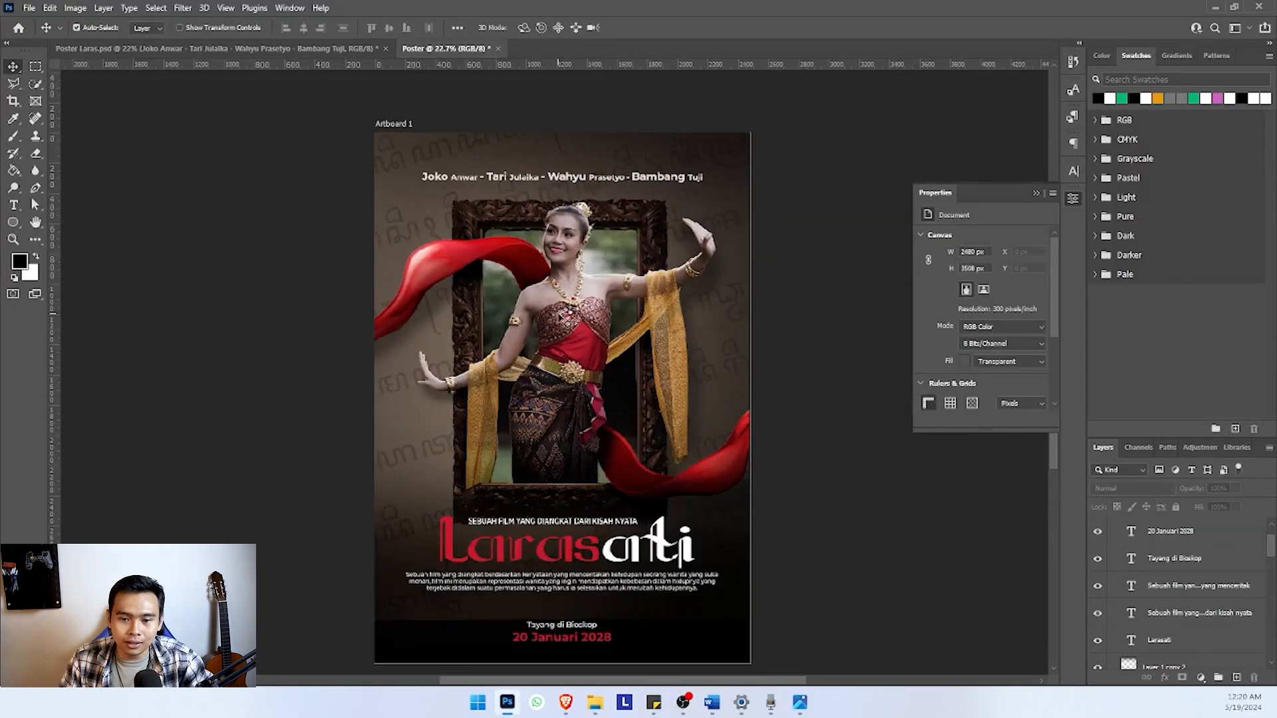
# Review the finished poster's overall composition, emphasis and text placement at different magnifications
pyautogui.scroll(-3, 593, 345)
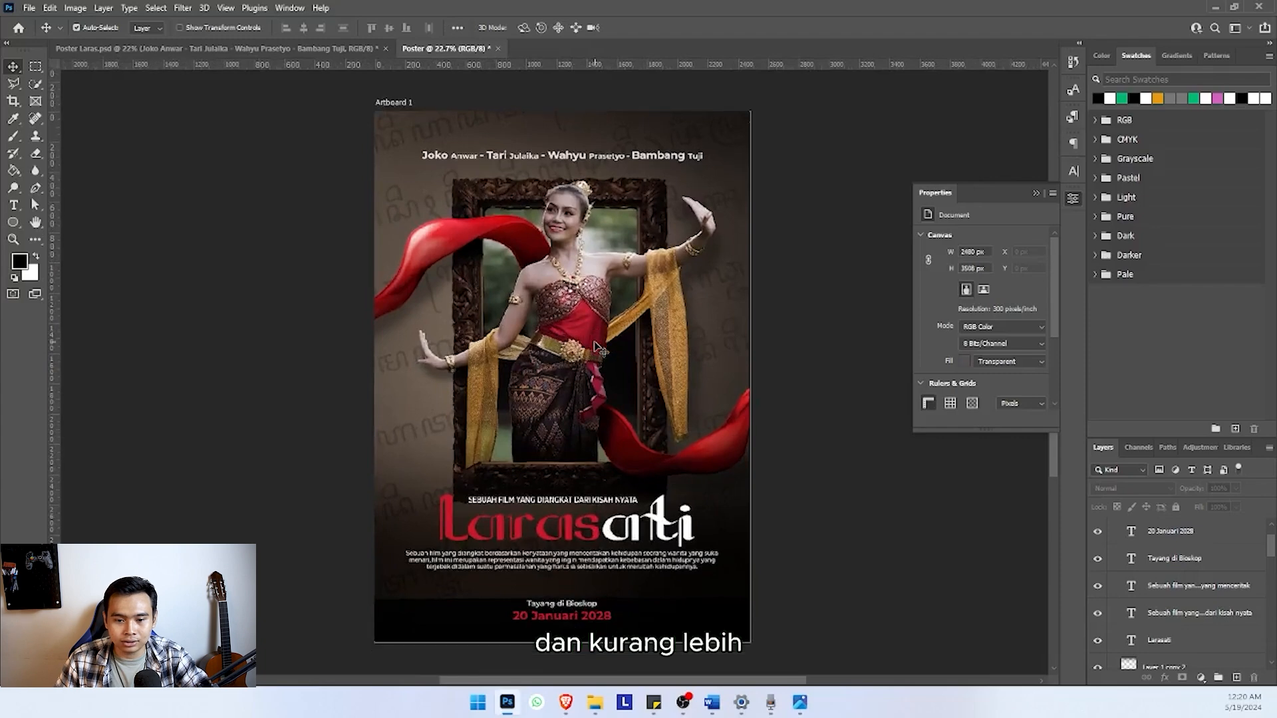
pyautogui.scroll(-2, 594, 345)
pyautogui.scroll(2, 597, 346)
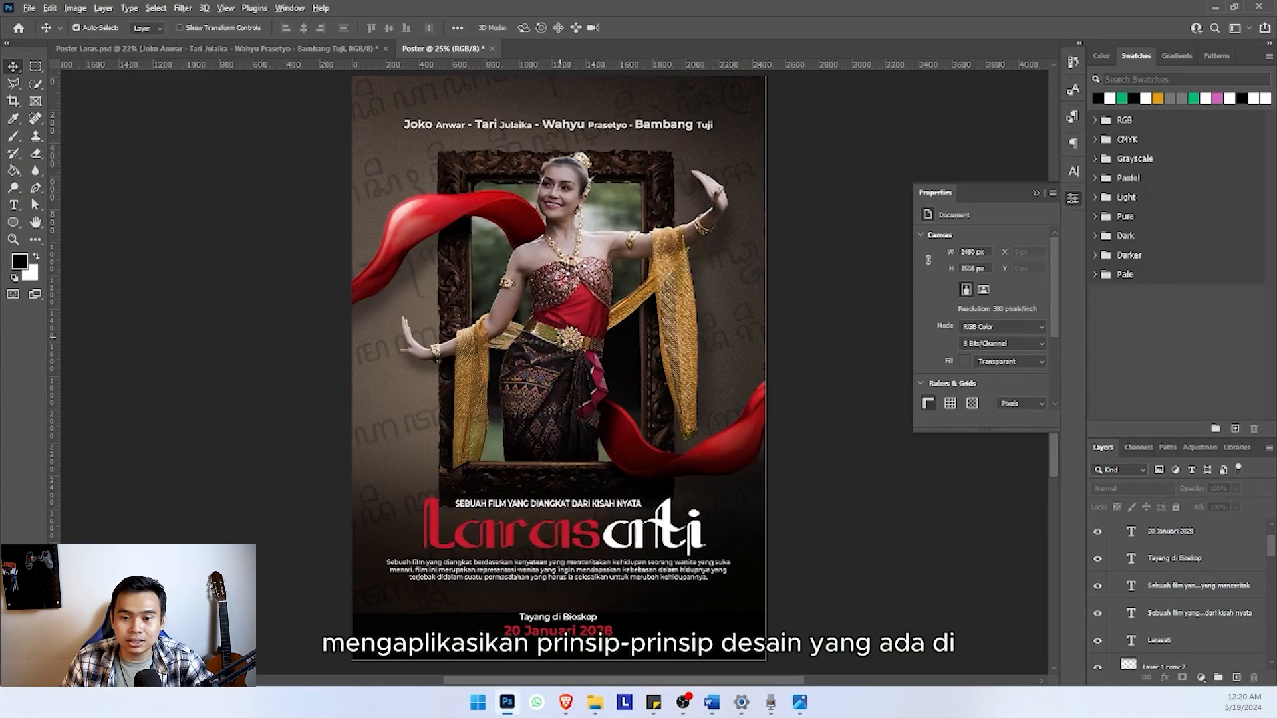
pyautogui.scroll(-2, 560, 337)
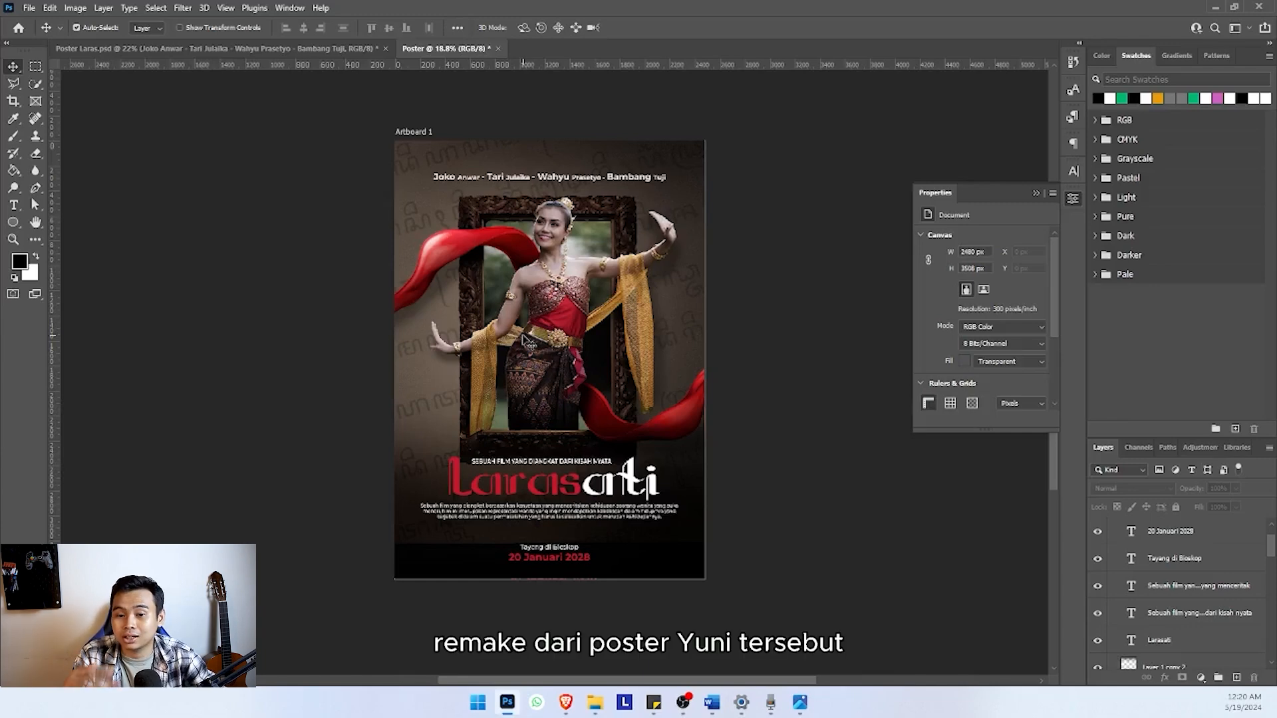
pyautogui.scroll(2, 523, 339)
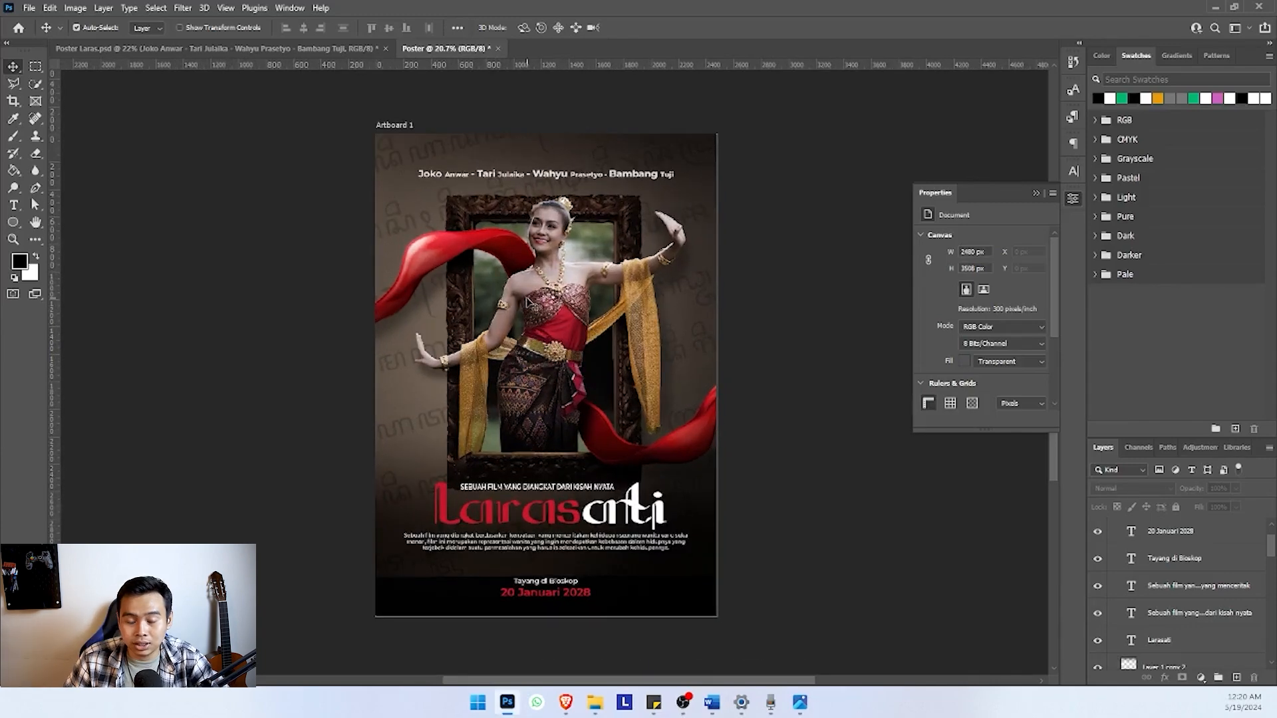
pyautogui.scroll(2, 592, 326)
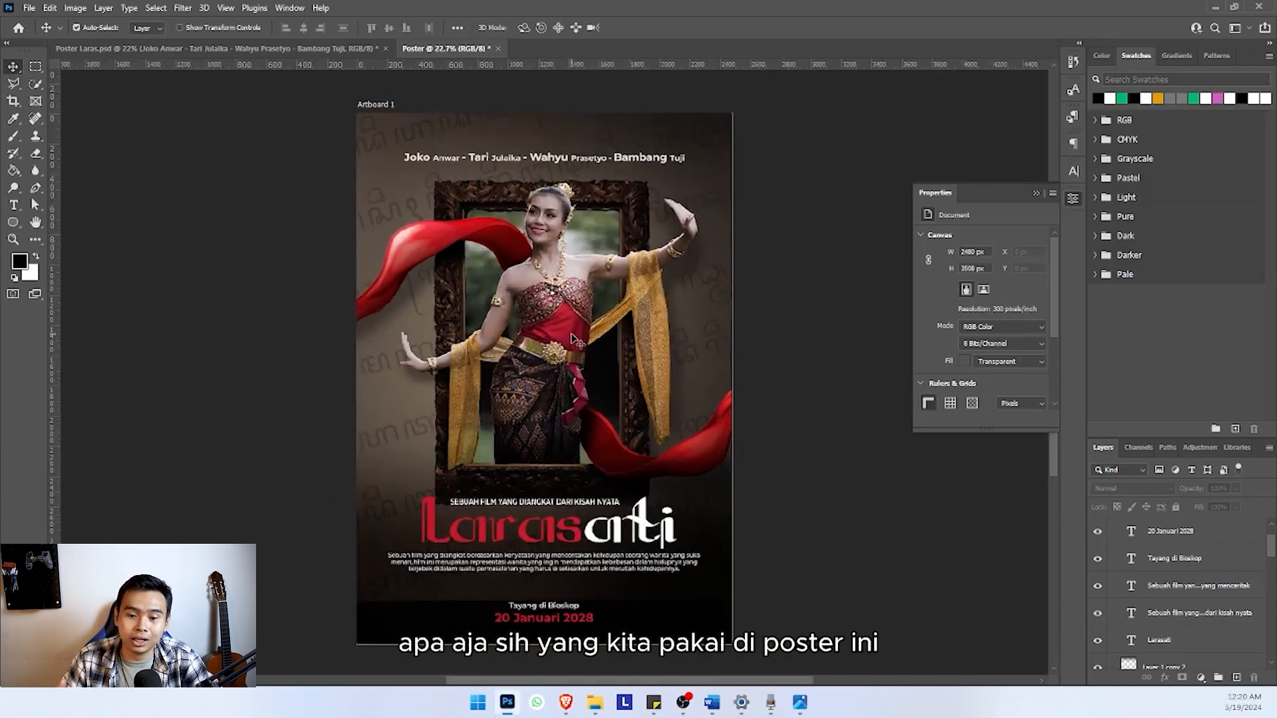
pyautogui.scroll(-2, 575, 340)
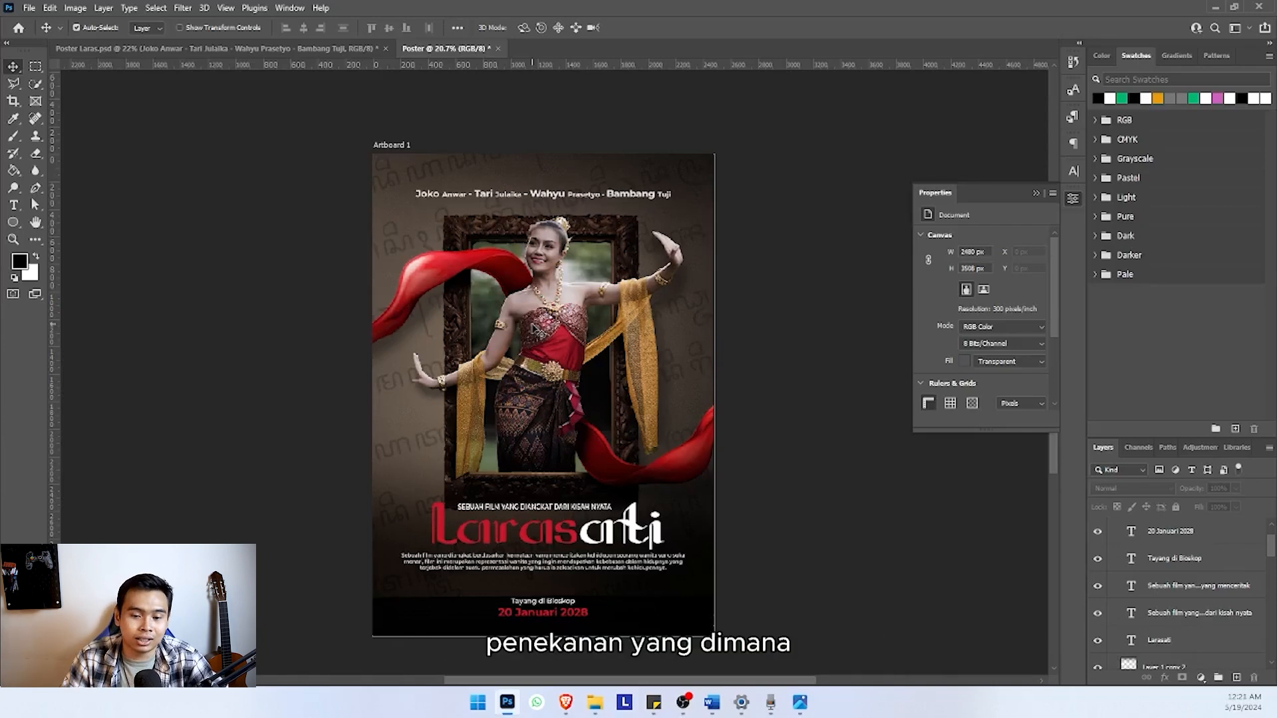
pyautogui.scroll(2, 539, 336)
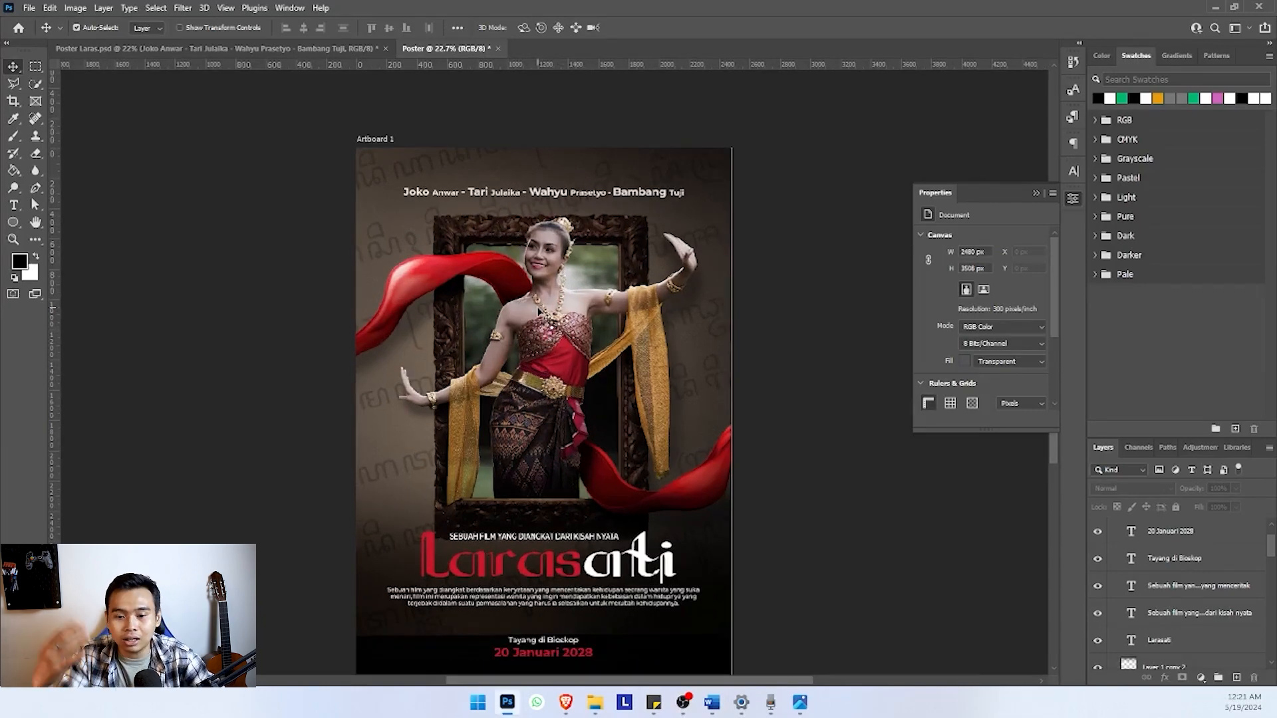
pyautogui.scroll(1, 539, 310)
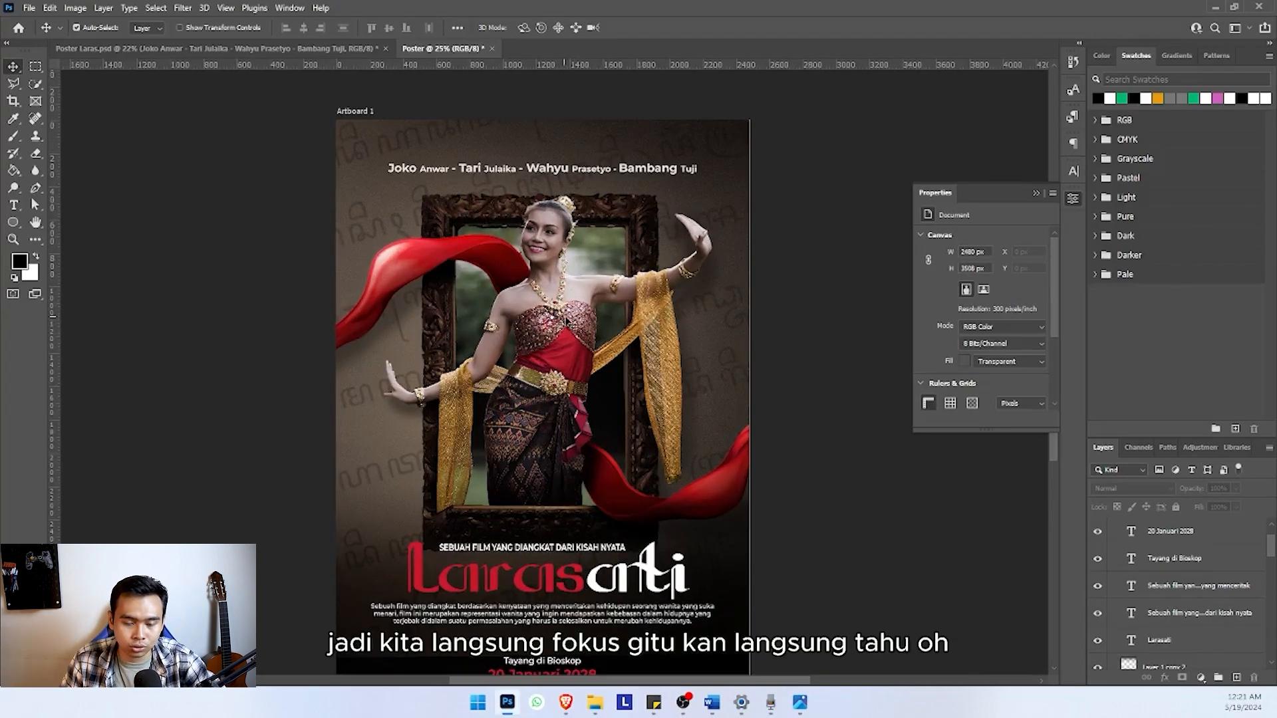
# Examine the poster's focal point and visual unity, including how the Javanese script ornaments blend with the wall behind the dancer
pyautogui.scroll(-1, 567, 320)
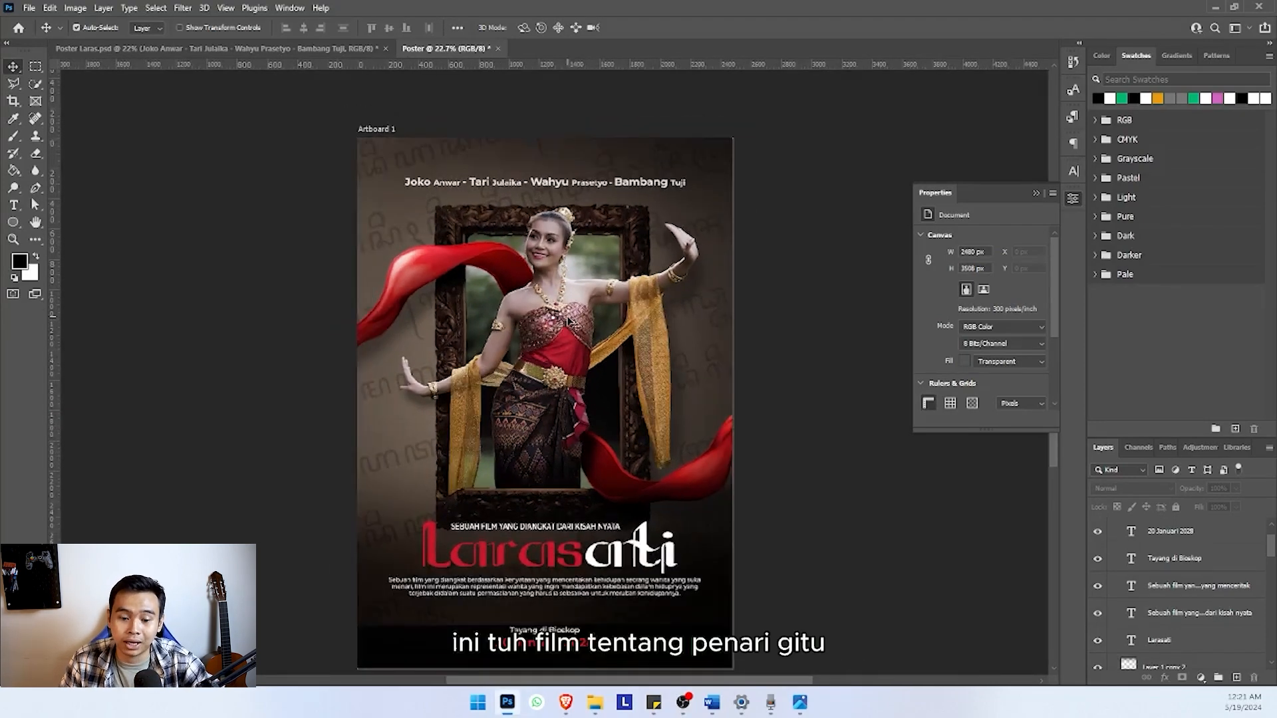
pyautogui.scroll(-1, 571, 322)
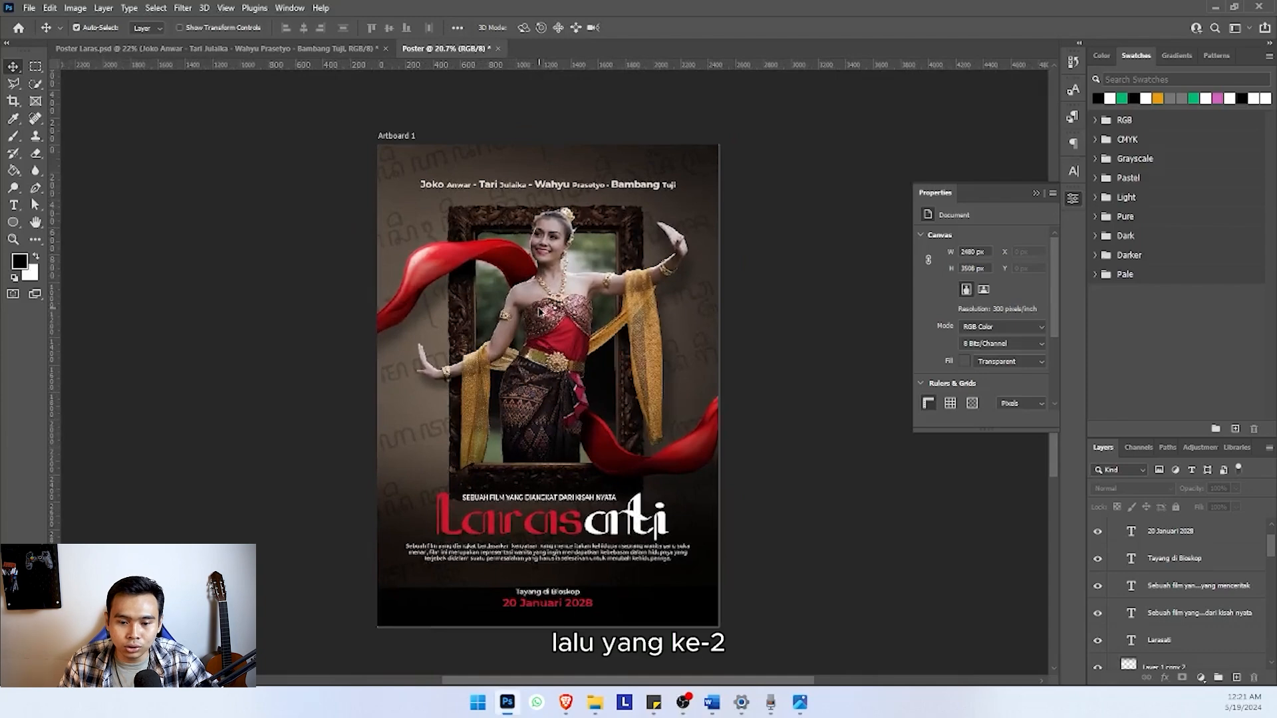
pyautogui.scroll(-1, 544, 310)
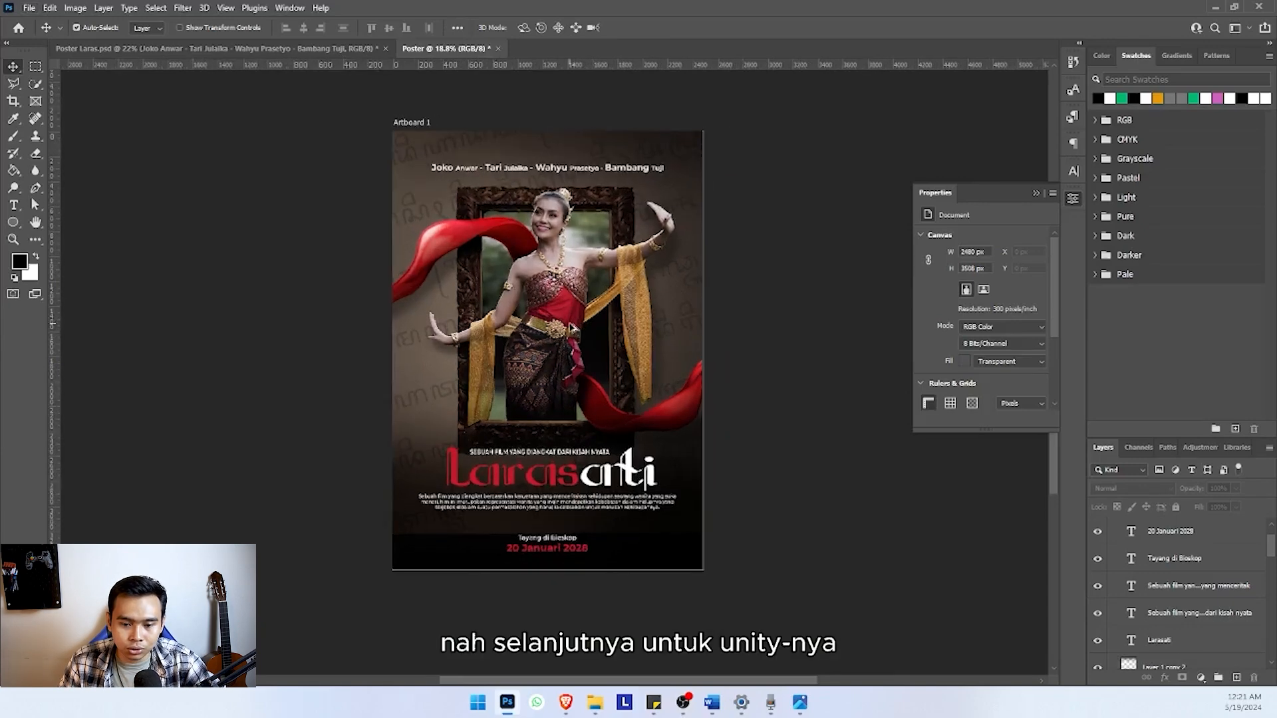
pyautogui.scroll(2, 559, 303)
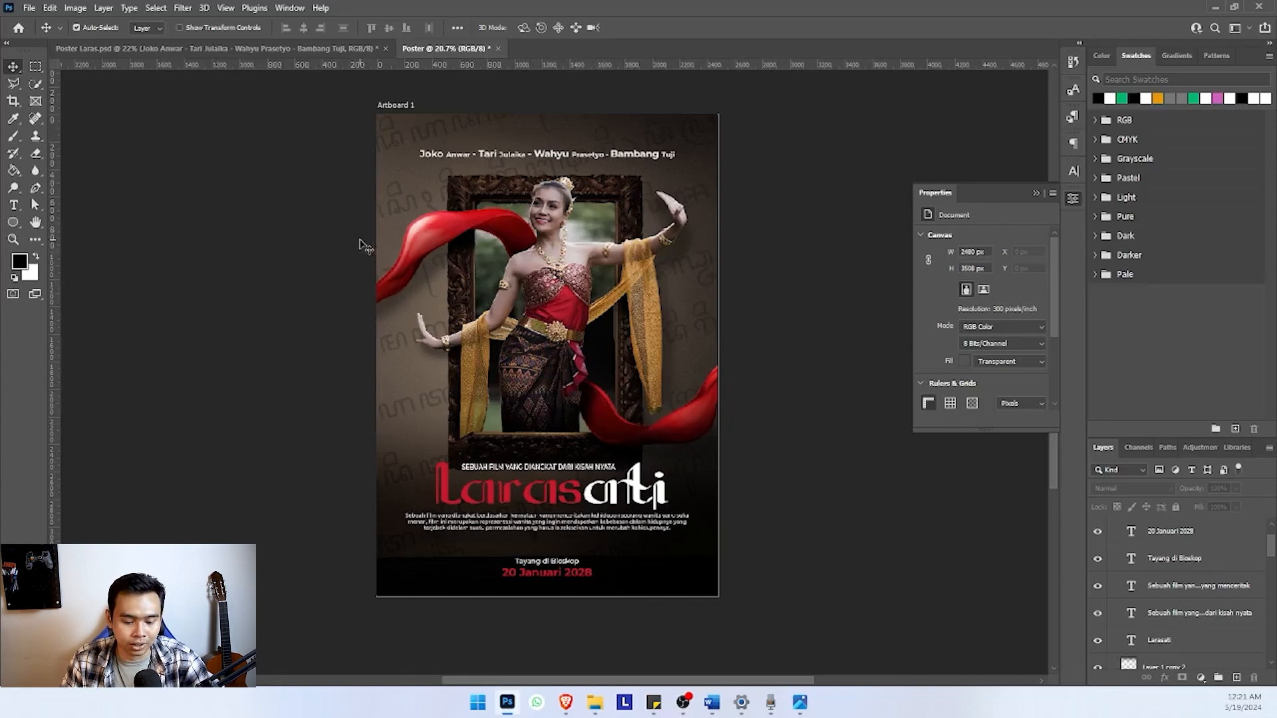
pyautogui.scroll(1, 447, 296)
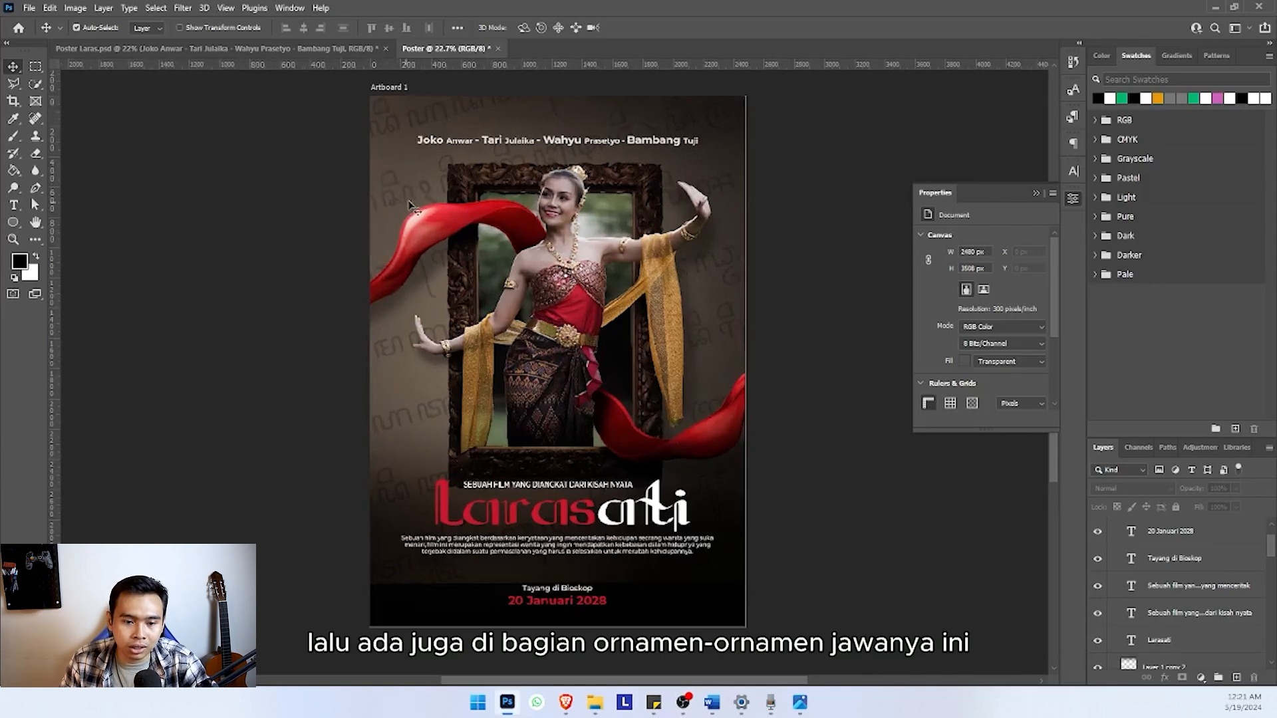
pyautogui.scroll(-2, 454, 225)
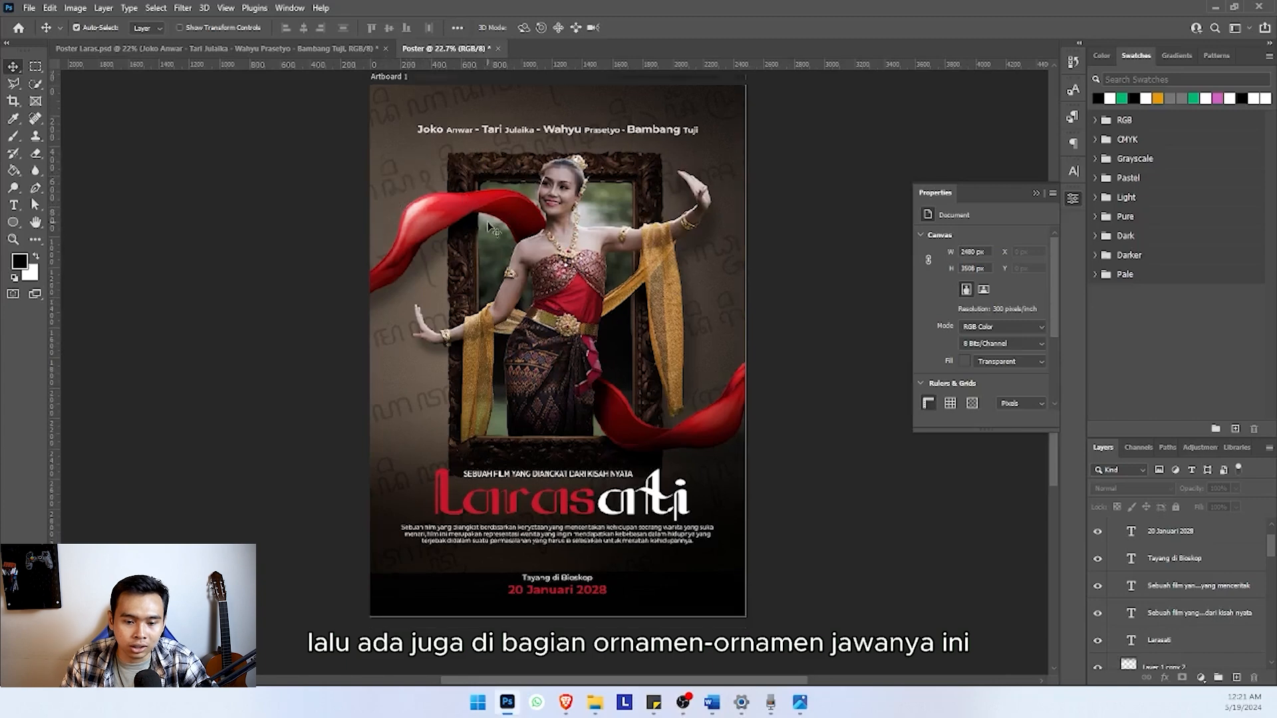
pyautogui.scroll(-1, 474, 254)
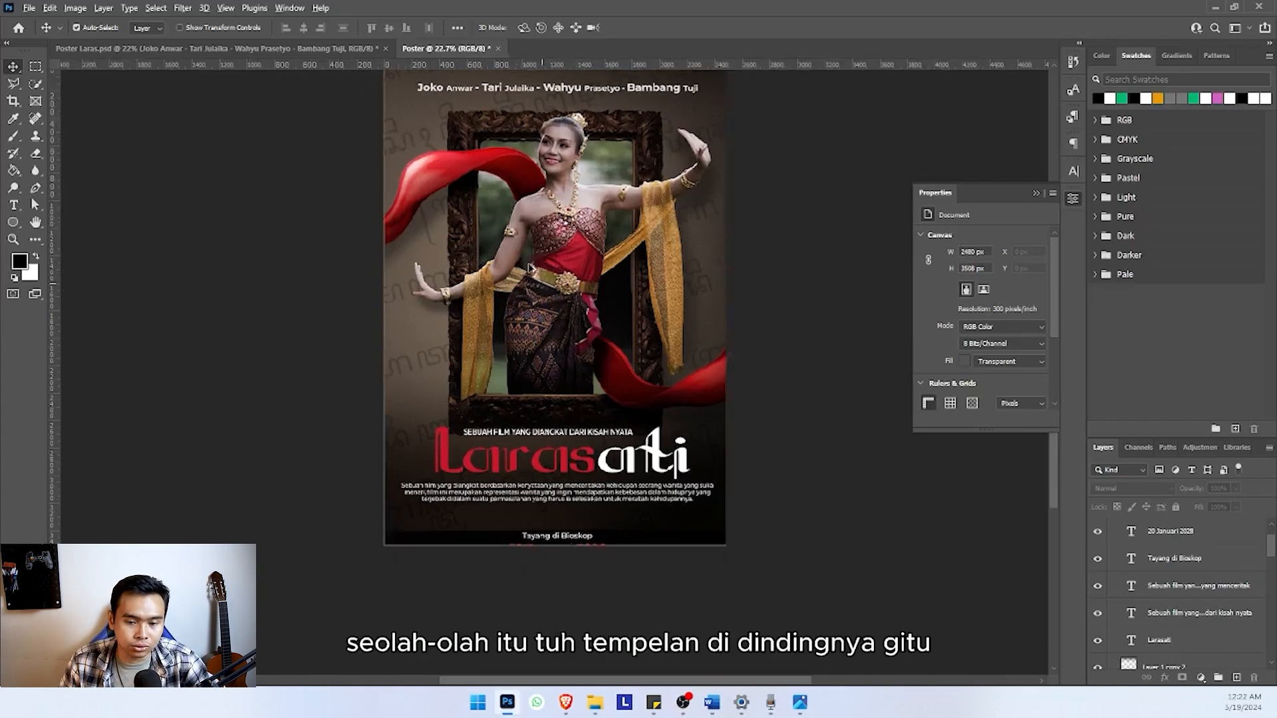
pyautogui.scroll(-2, 550, 268)
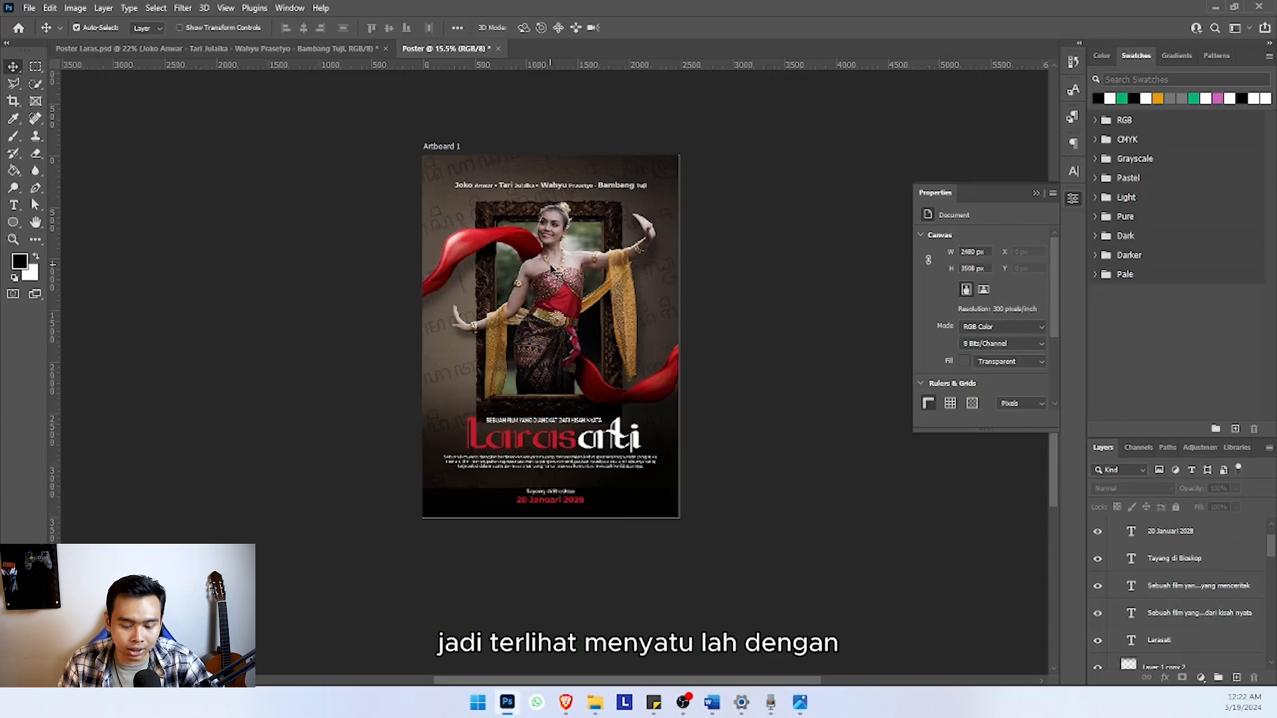
pyautogui.scroll(1, 552, 268)
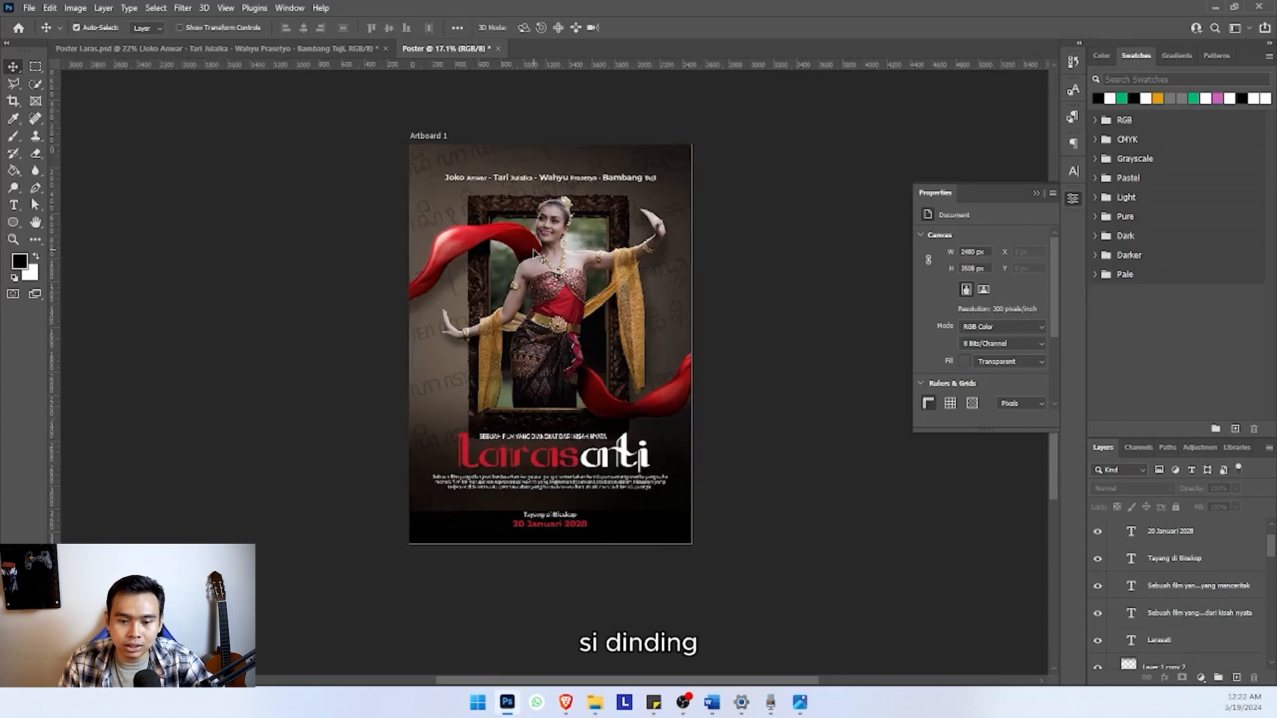